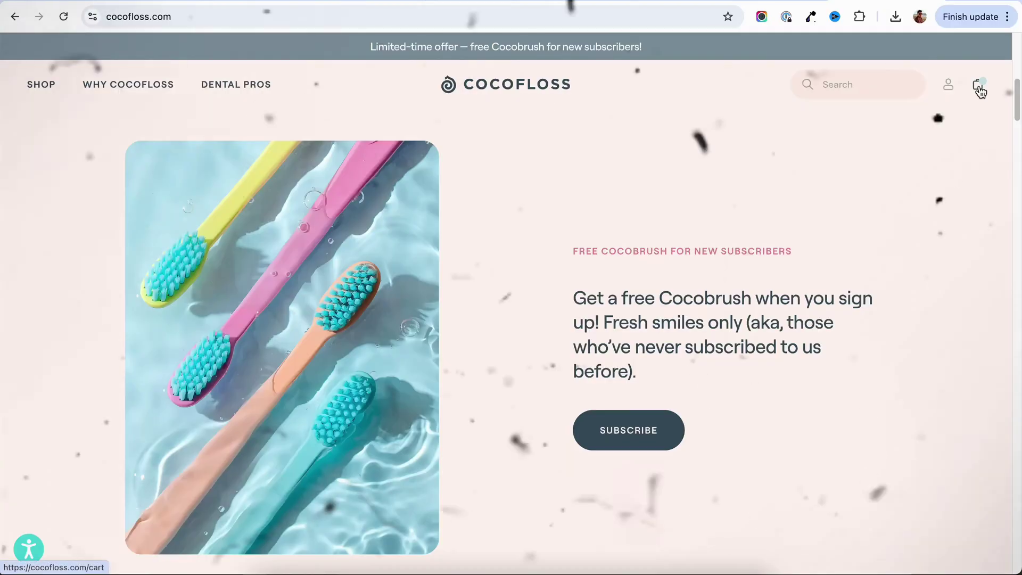
pyautogui.click(976, 86)
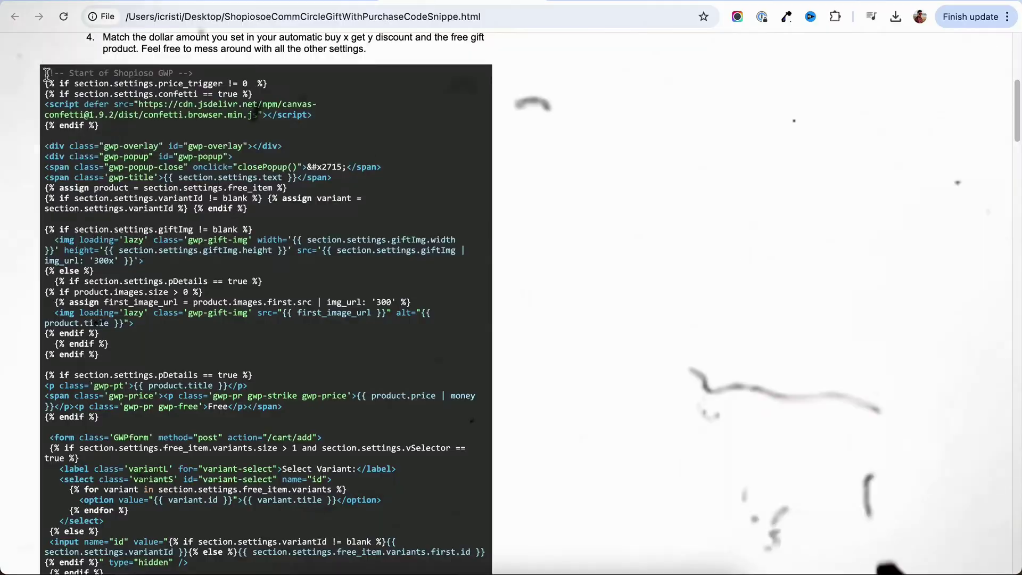
pyautogui.moveTo(46, 73); pyautogui.dragTo(423, 570)
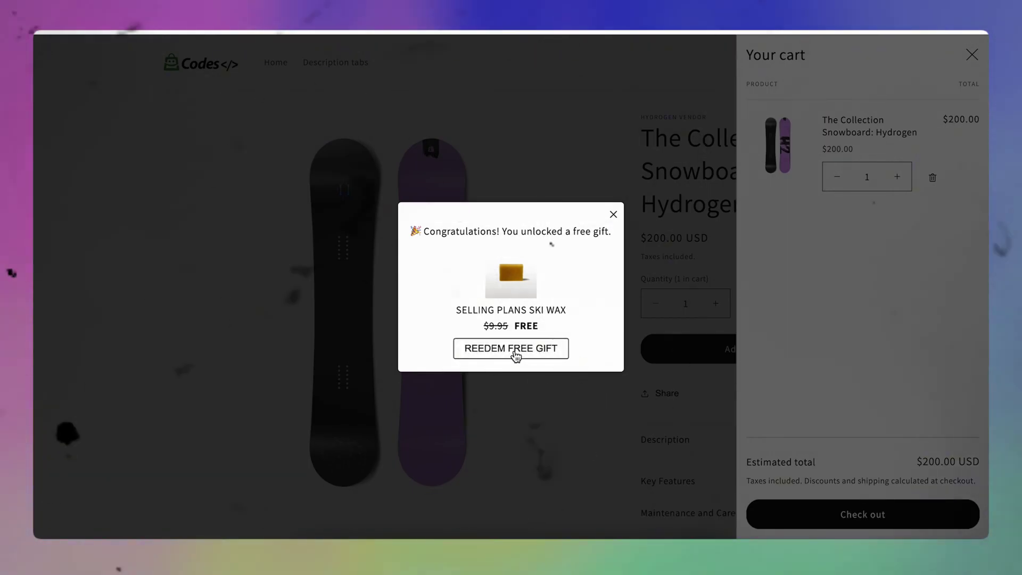
pyautogui.click(512, 351)
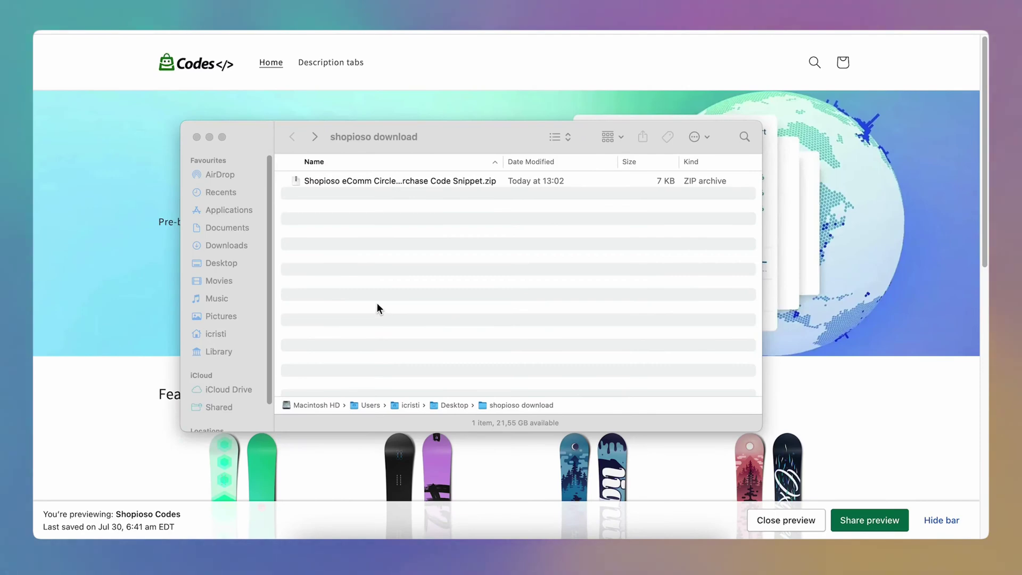
# Extract the Shopioso code snippet ZIP archive in the shopioso download folder and open the extracted HTML instructions.
pyautogui.click(411, 307)
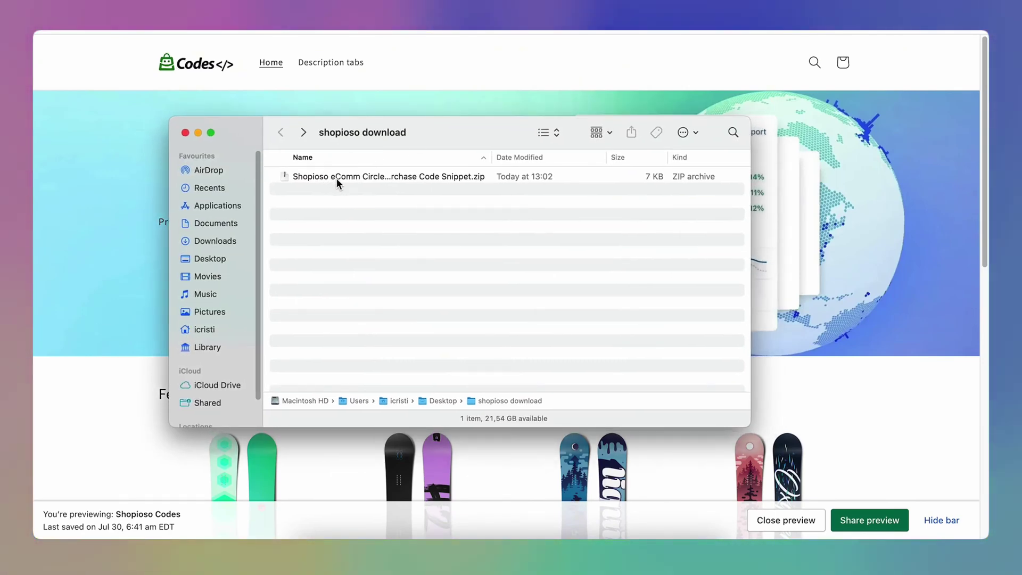
pyautogui.doubleClick(347, 177)
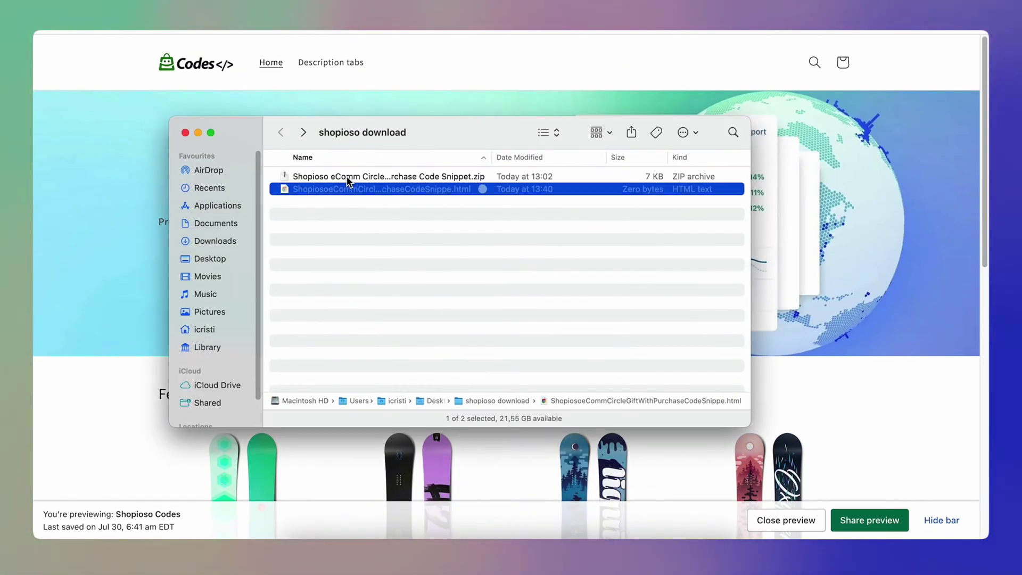
pyautogui.click(343, 227)
pyautogui.click(341, 190)
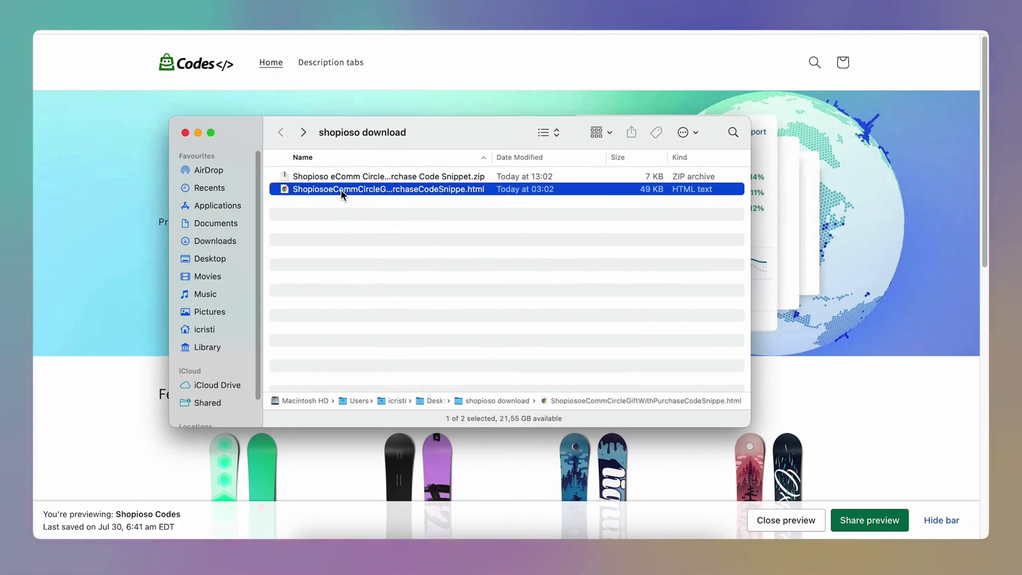
pyautogui.doubleClick(356, 188)
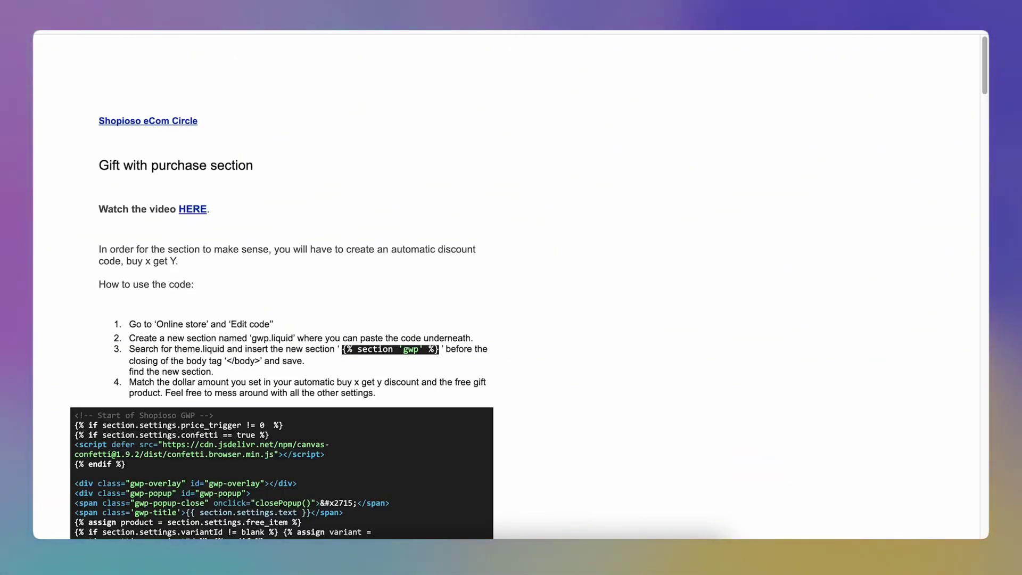
pyautogui.scroll(-2, 320, 175)
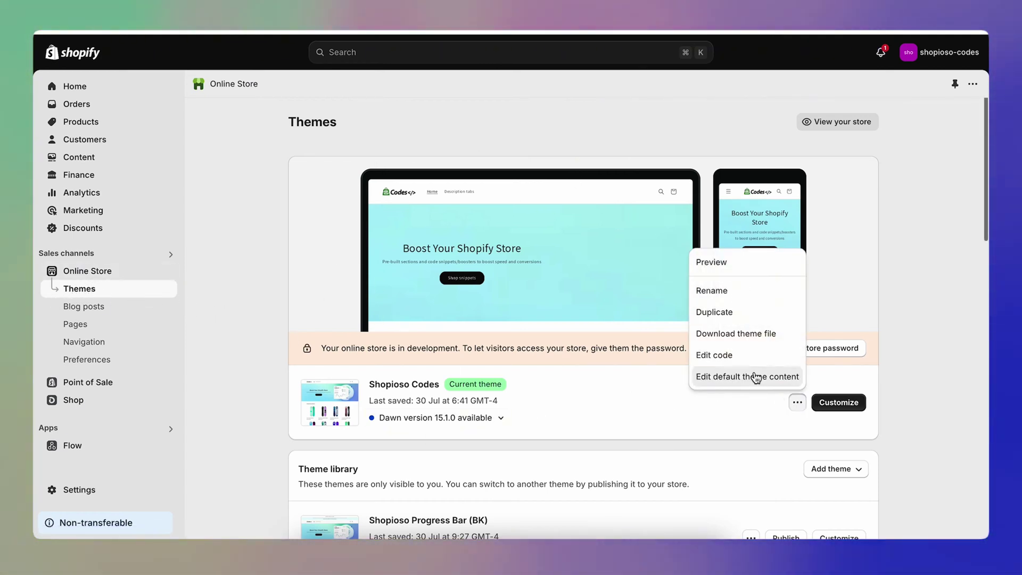
# Open the code editor for the Shopioso Codes theme and copy the file name gwp.liquid from the instructions page.
pyautogui.click(734, 354)
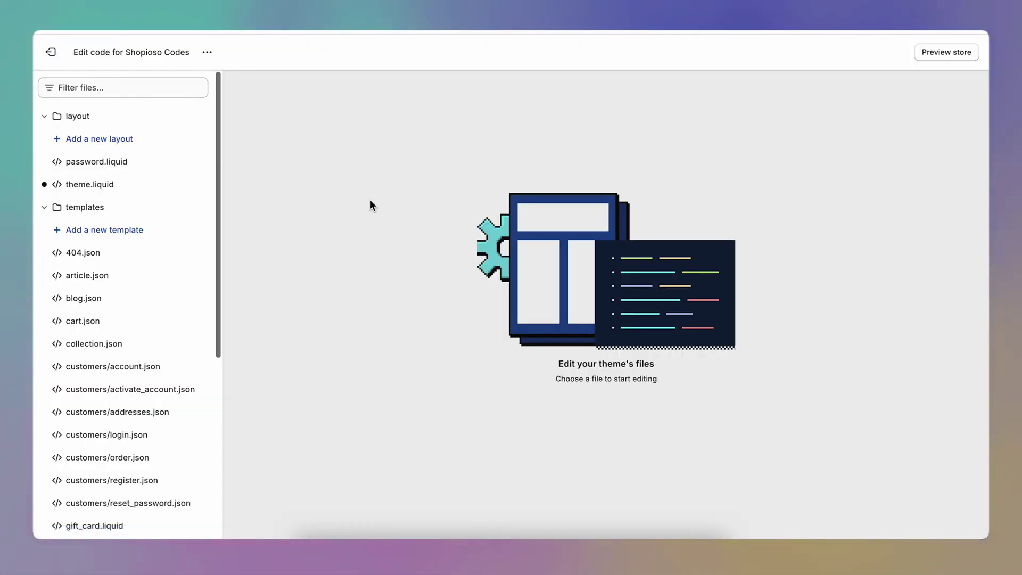
pyautogui.hotkey('ctrl', 'Tab')
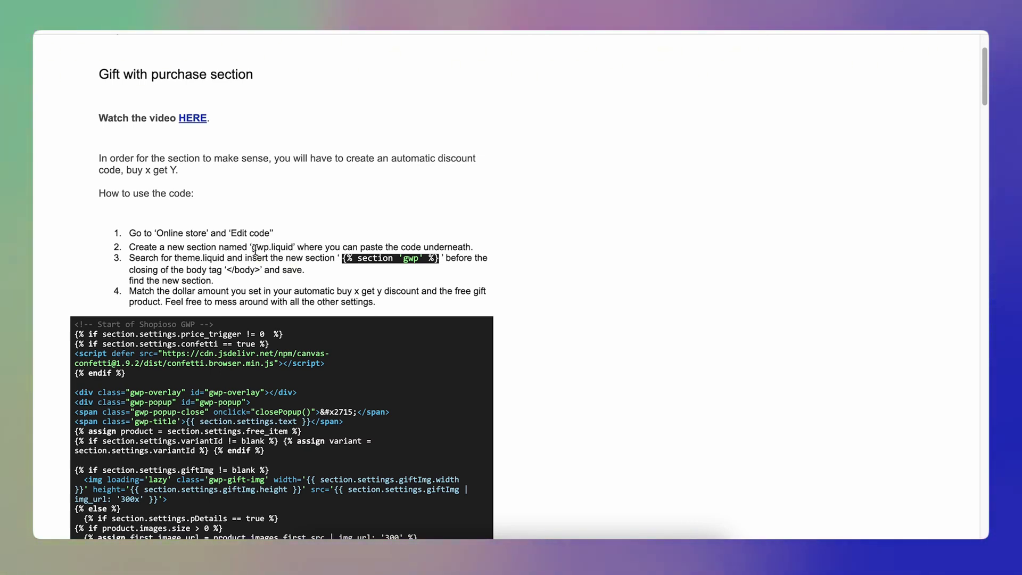
pyautogui.doubleClick(255, 248)
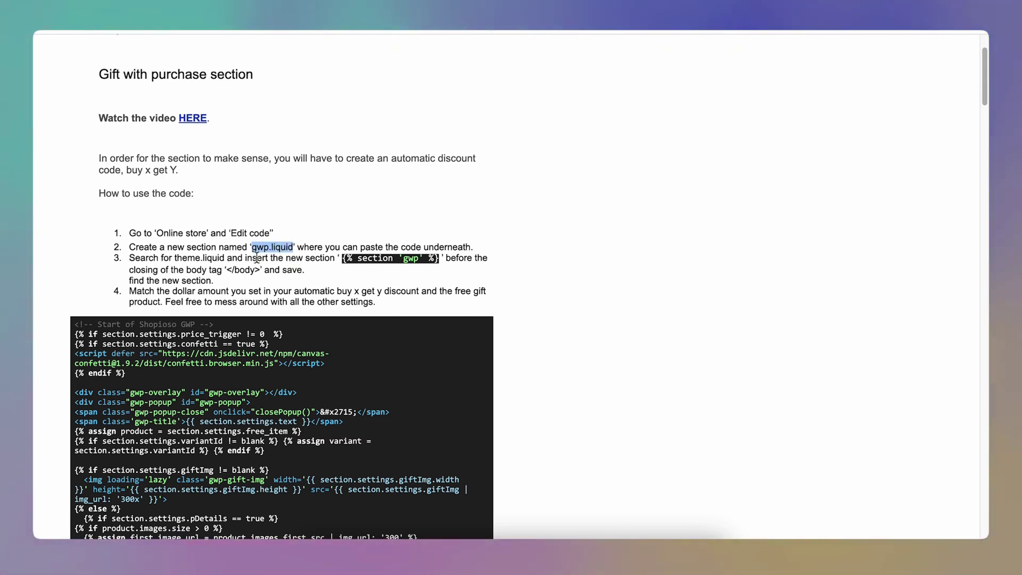
pyautogui.hotkey('ctrl', 'shift', 'Tab')
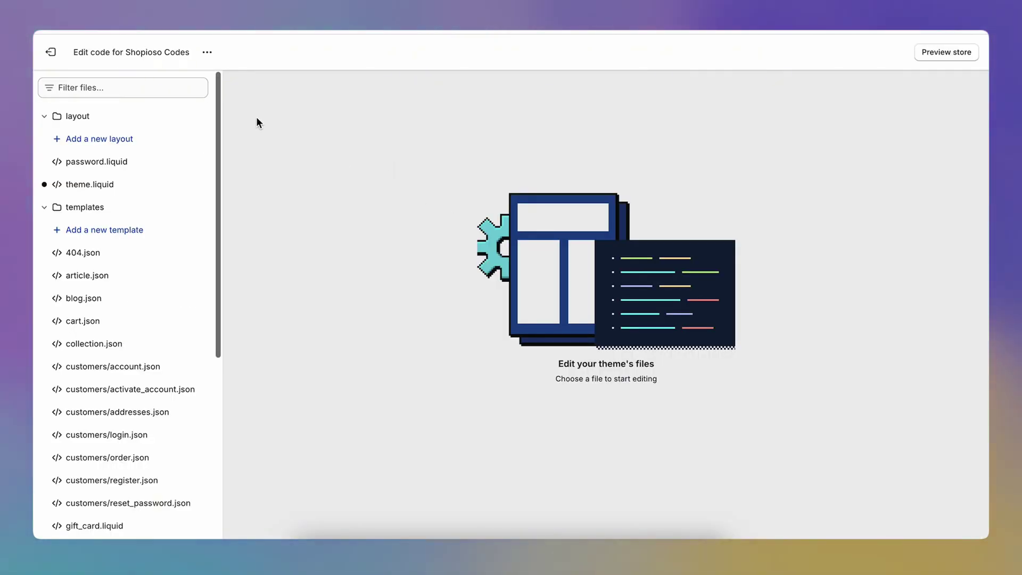
# Create a new liquid section file named gwp in the theme's sections folder.
pyautogui.click(45, 141)
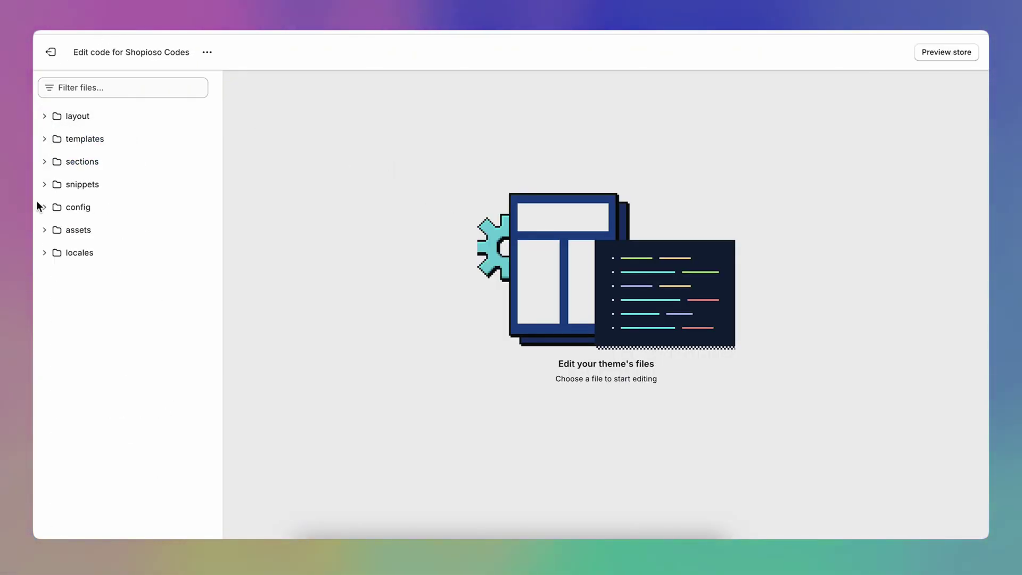
pyautogui.click(51, 163)
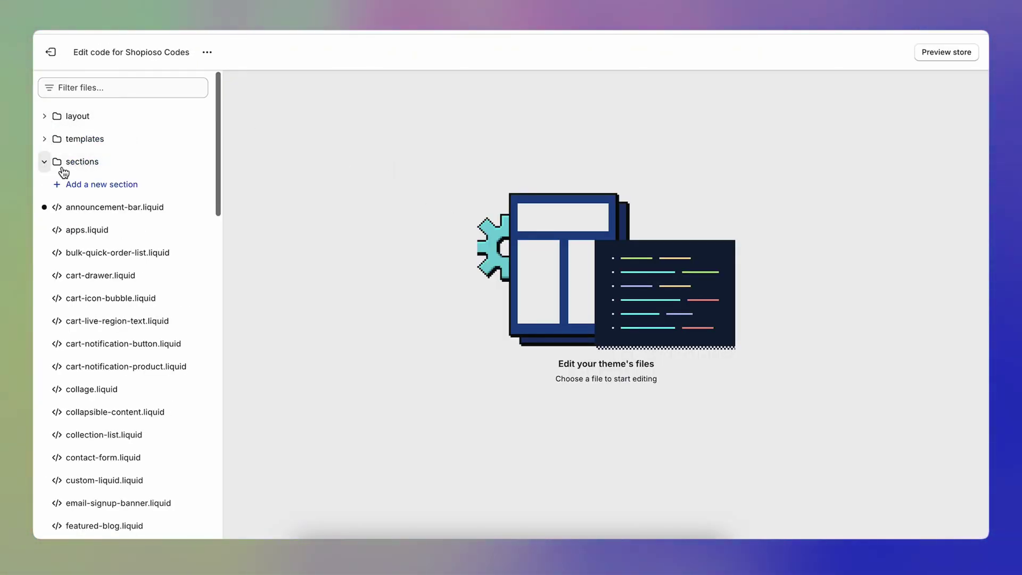
pyautogui.click(100, 185)
pyautogui.click(394, 314)
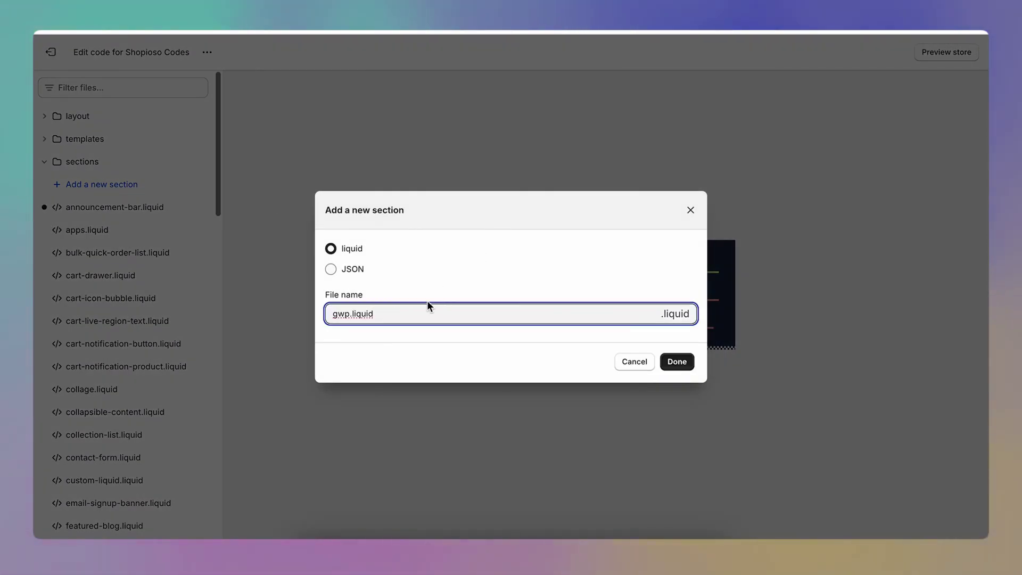
pyautogui.write('gwp.l')
pyautogui.press('BackSpace')
pyautogui.press('BackSpace')
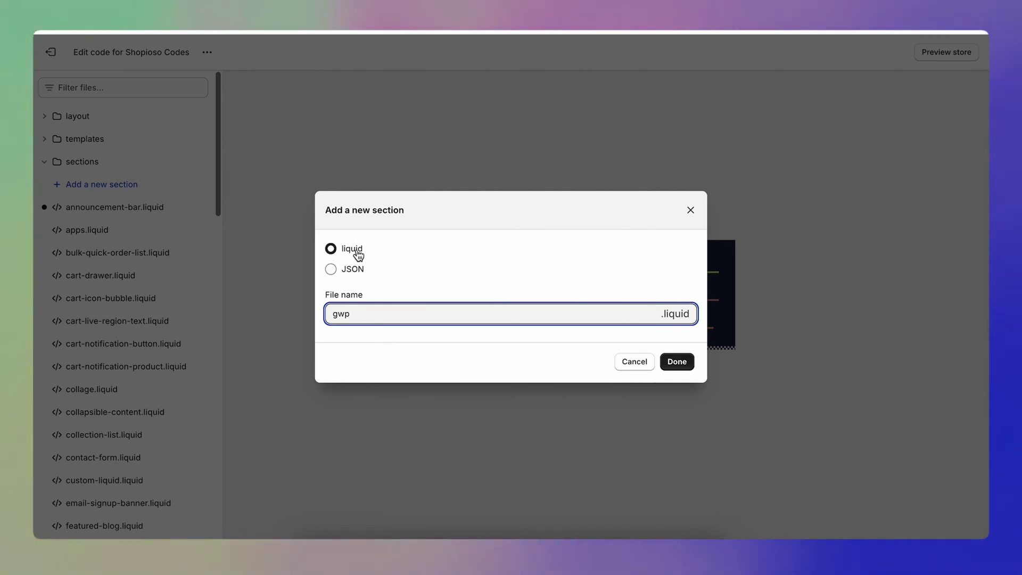
pyautogui.click(684, 363)
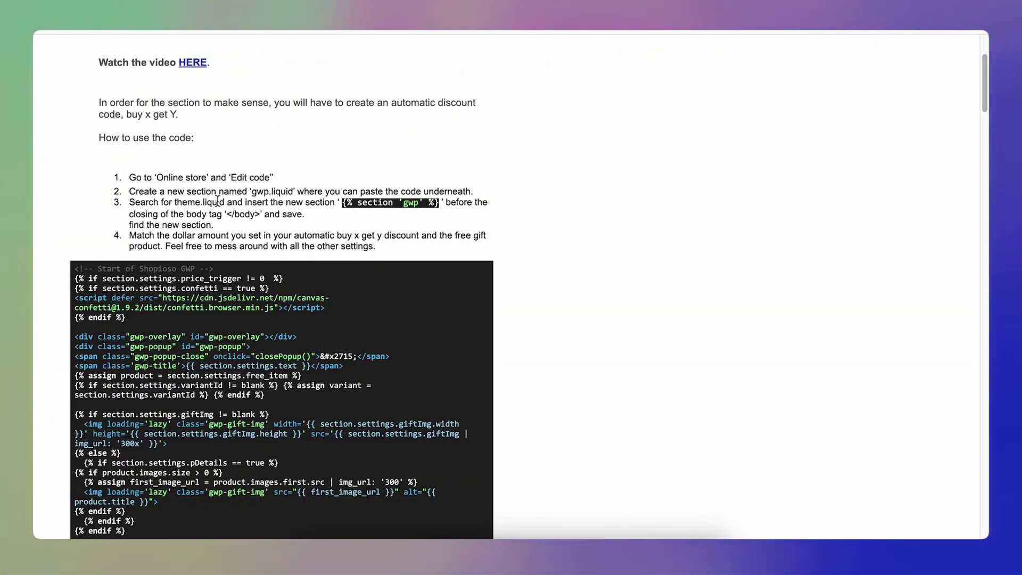
# Copy the {% section 'gwp' %} line from the instructions, then filter the theme files by "theme" and open theme.liquid.
pyautogui.moveTo(343, 203); pyautogui.dragTo(439, 205)
pyautogui.hotkey('ctrl', 'c')
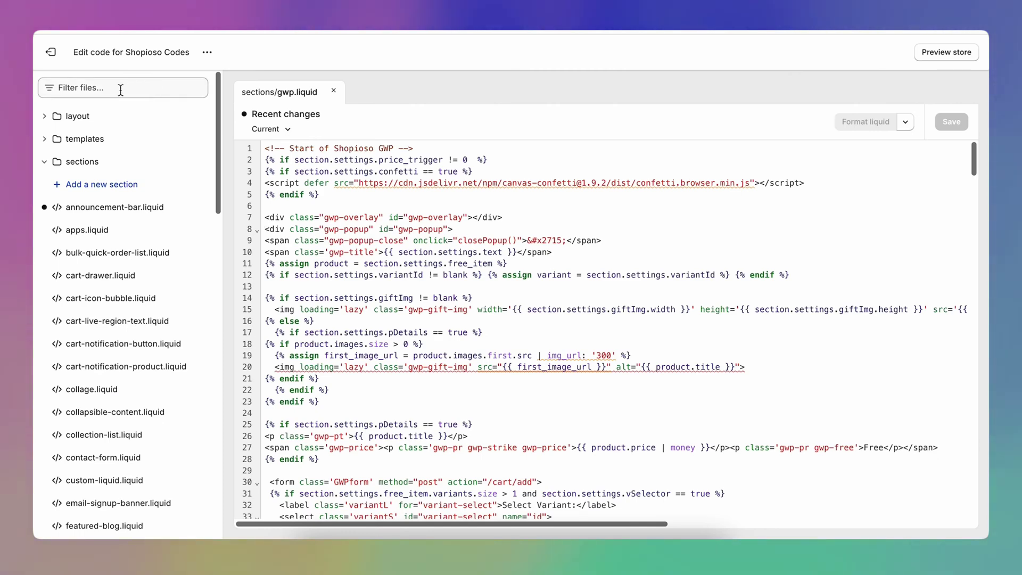
pyautogui.click(119, 88)
pyautogui.write('th')
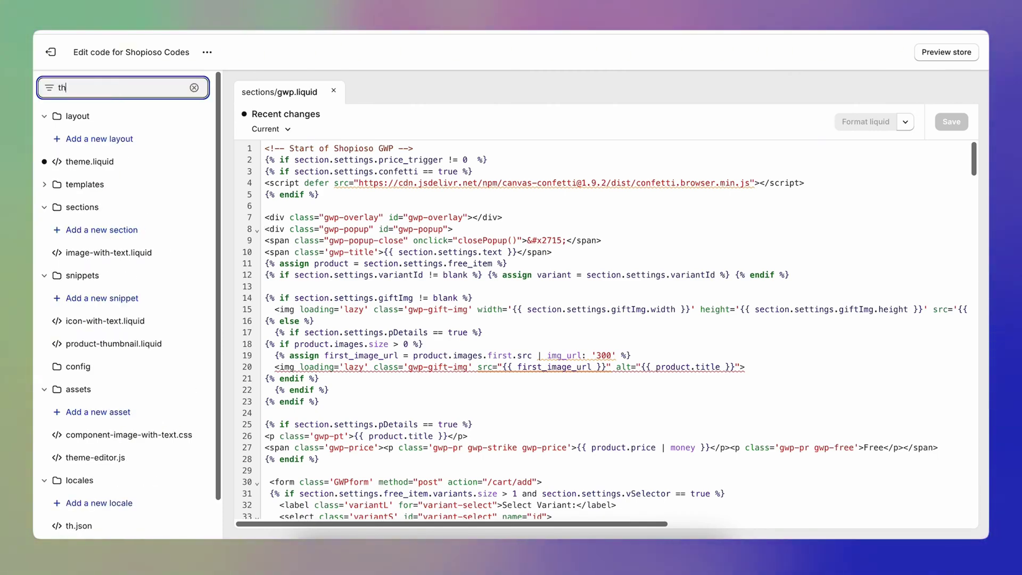
pyautogui.write('eme')
pyautogui.click(97, 163)
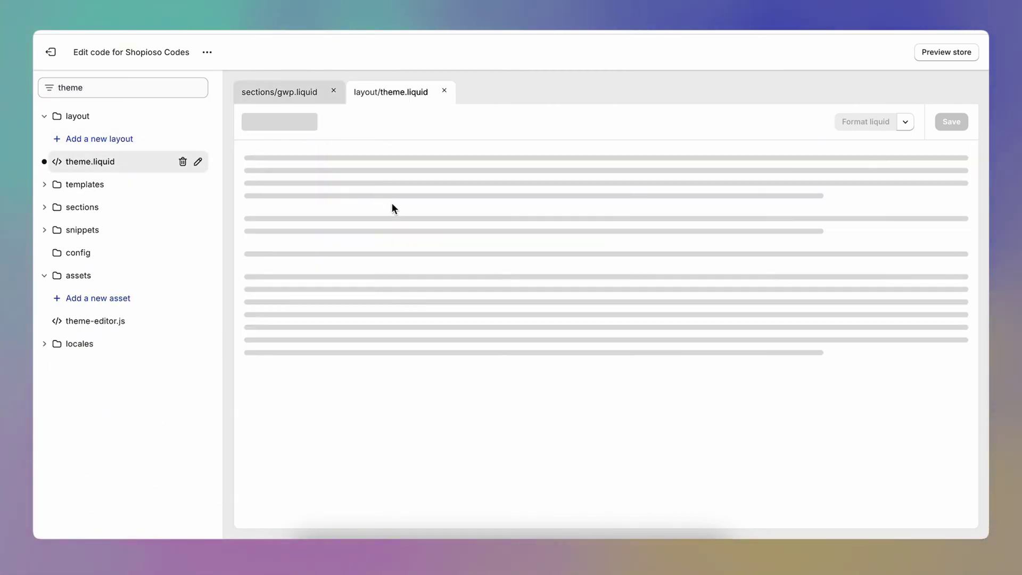
# Find /body in theme.liquid, paste {% section 'gwp' %} on a new line before the closing body tag, and save the file.
pyautogui.scroll(-20, 324, 213)
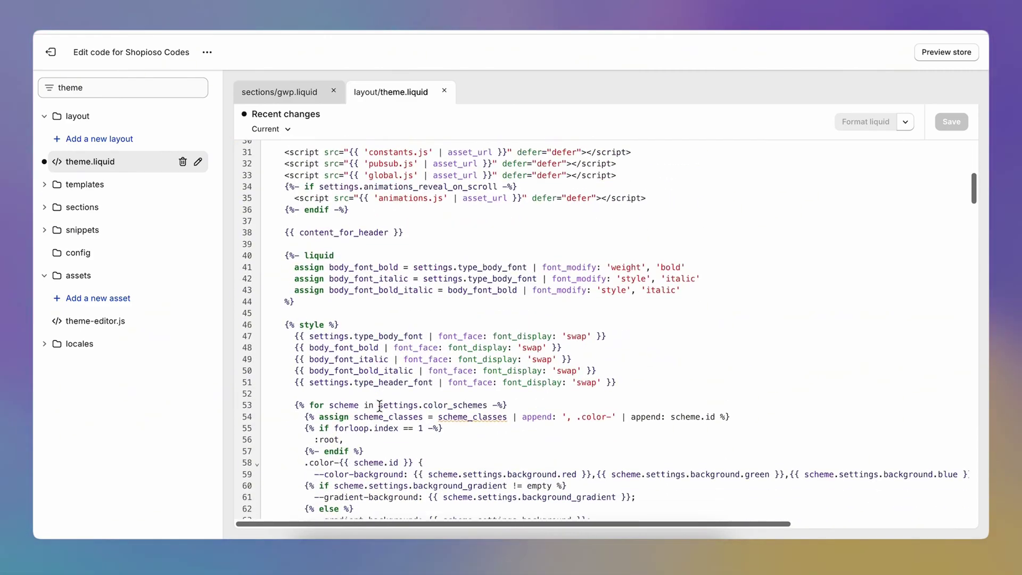
pyautogui.scroll(20, 379, 406)
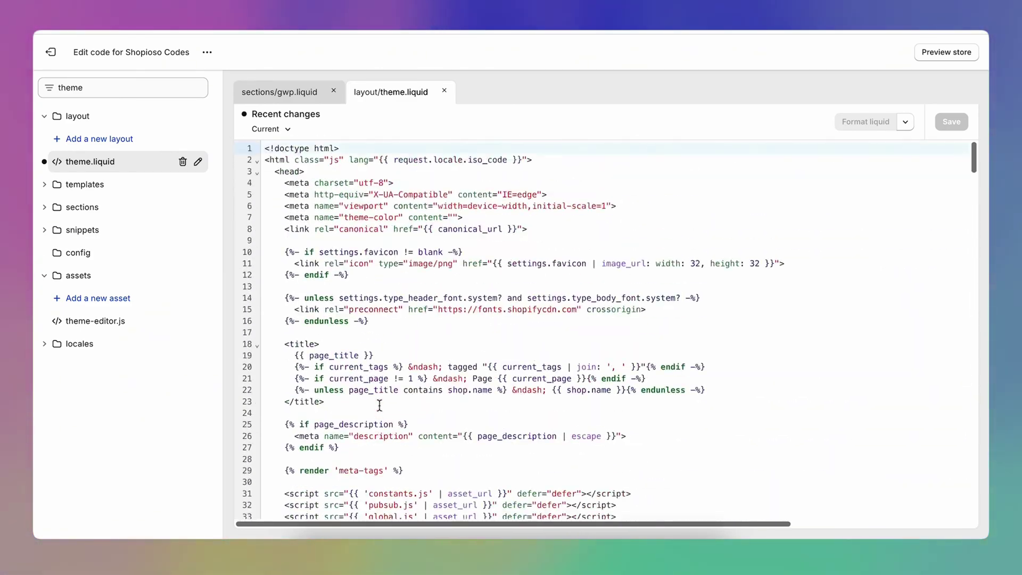
pyautogui.click(331, 175)
pyautogui.hotkey('ctrl', 'f')
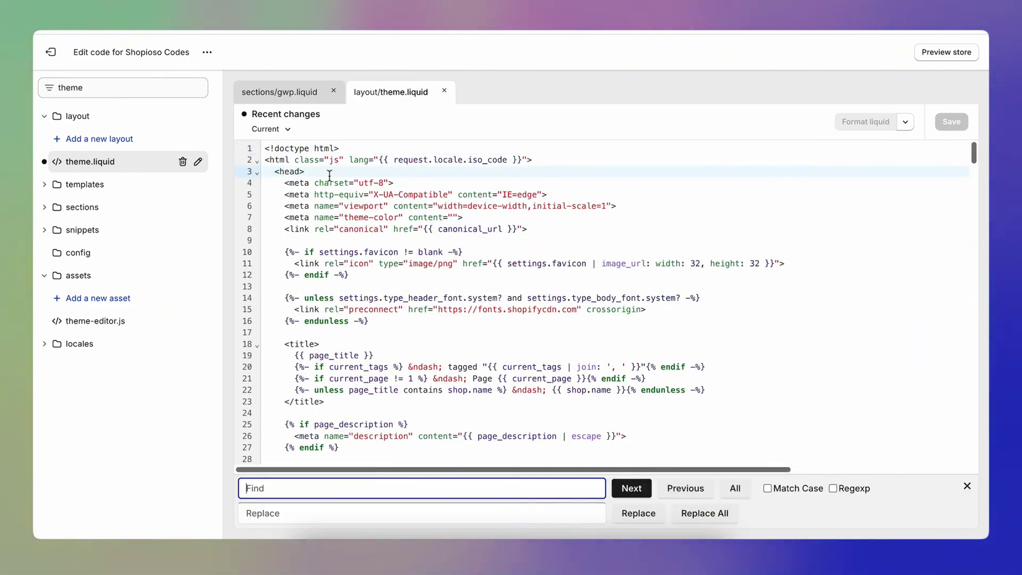
pyautogui.click(285, 490)
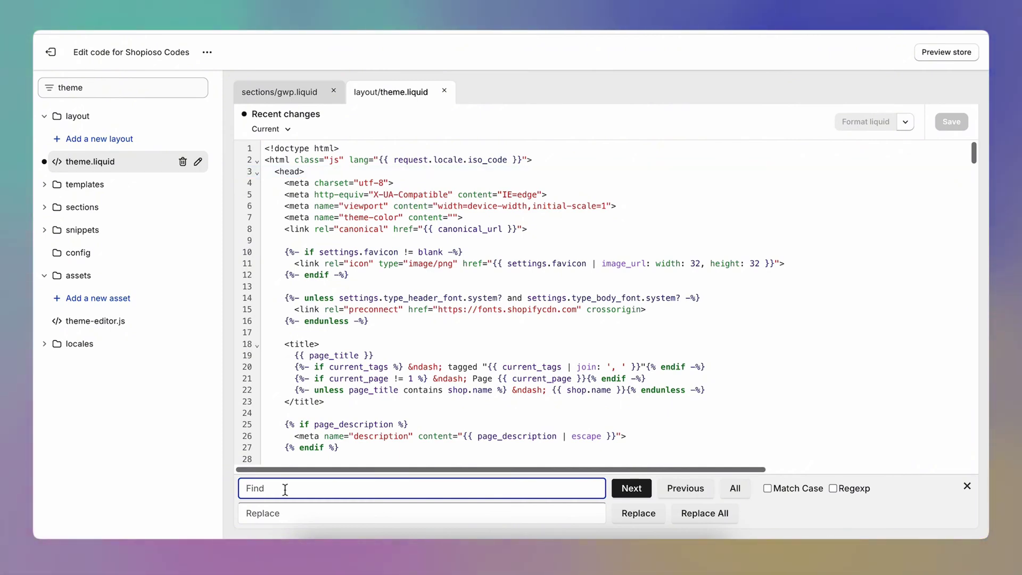
pyautogui.write('/body')
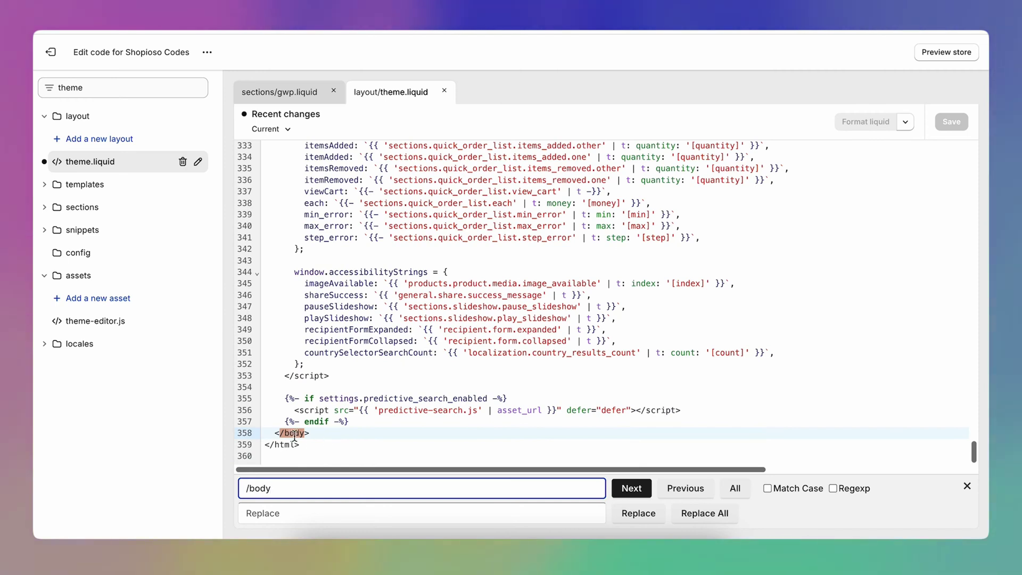
pyautogui.click(357, 422)
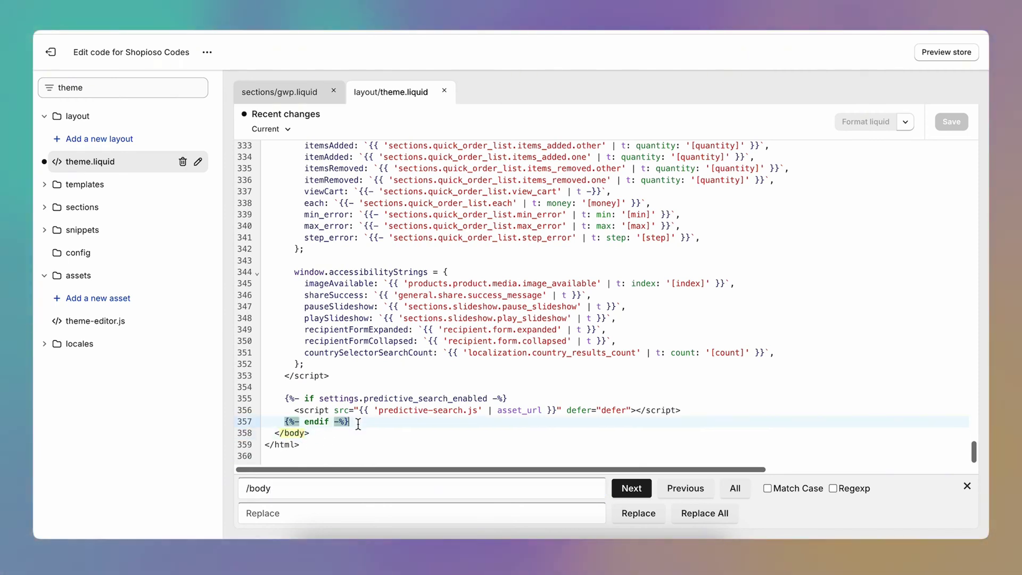
pyautogui.press('Return')
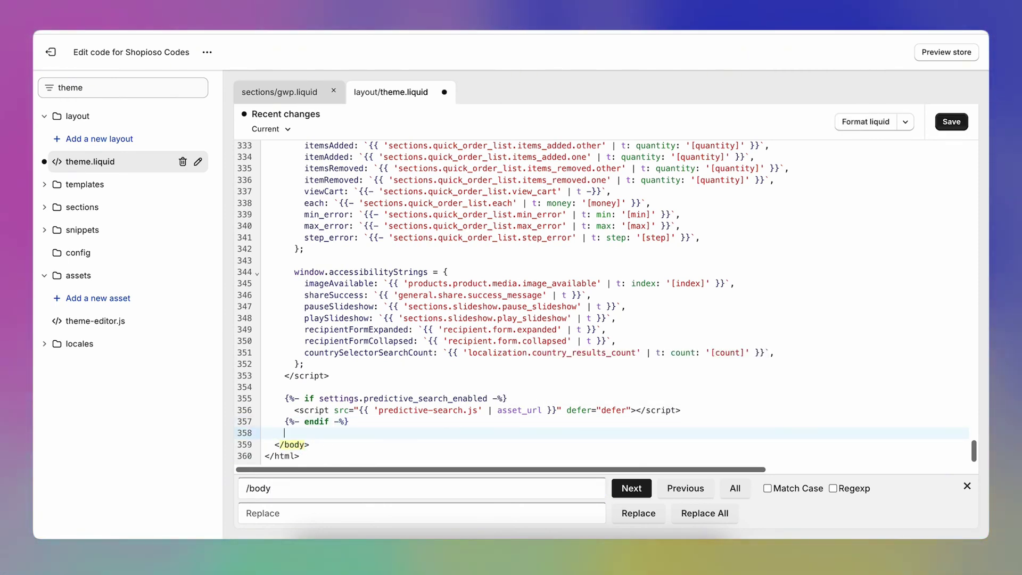
pyautogui.hotkey('ctrl', 'v')
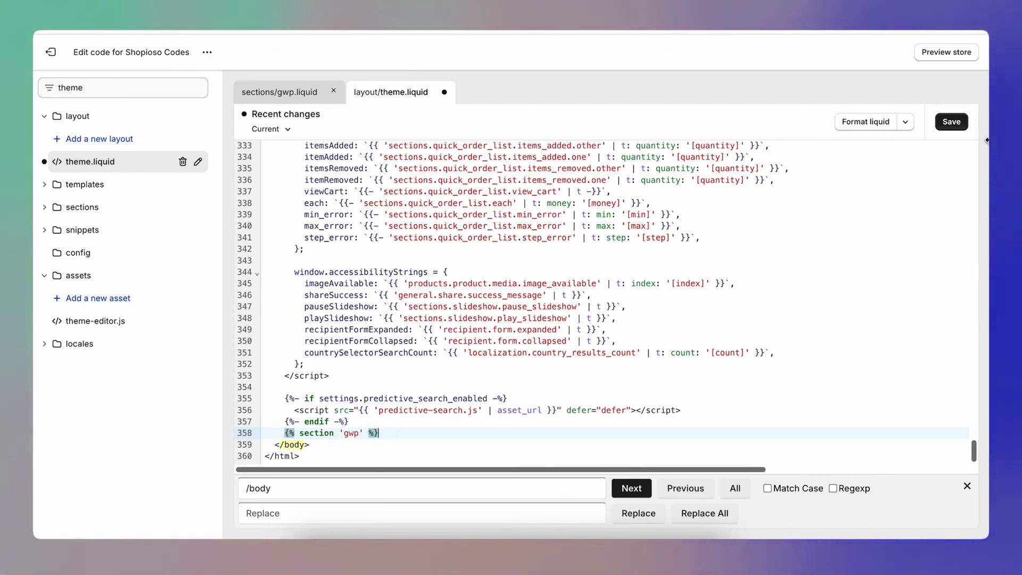
pyautogui.click(951, 121)
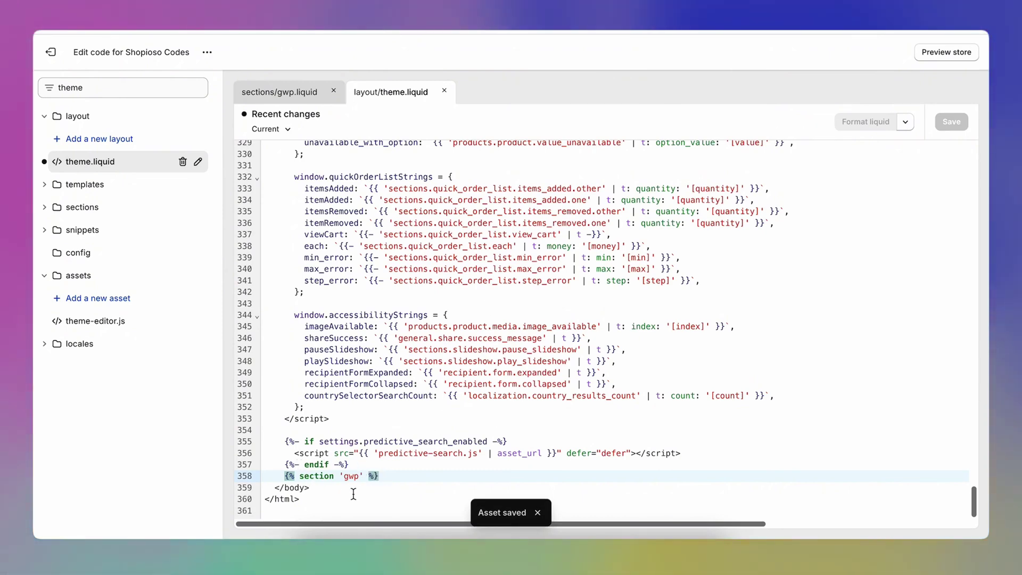
# Open the theme customizer in a new browser tab and review the settings of the GWP popup section.
pyautogui.click(207, 51)
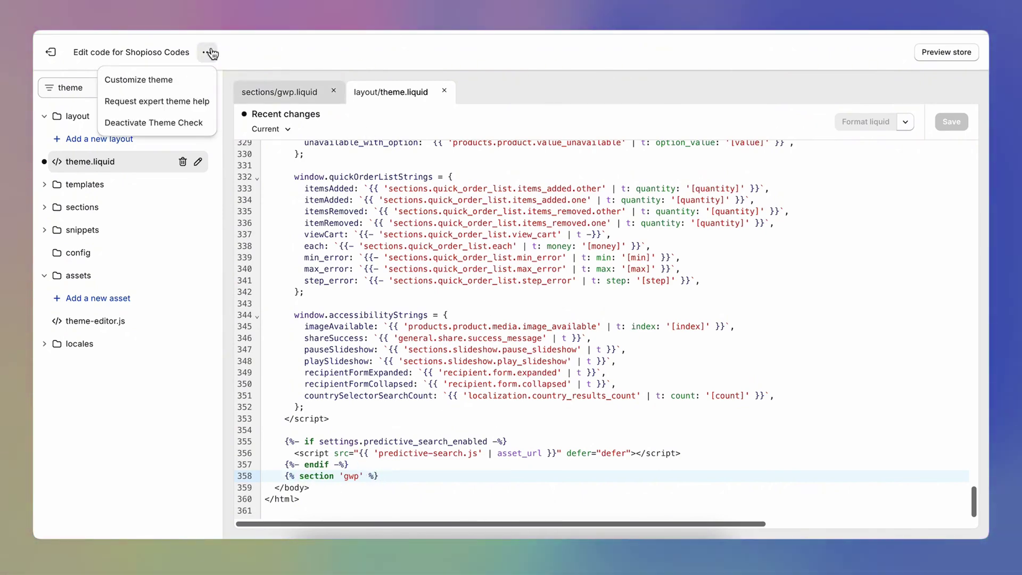
pyautogui.rightClick(169, 84)
pyautogui.click(170, 85)
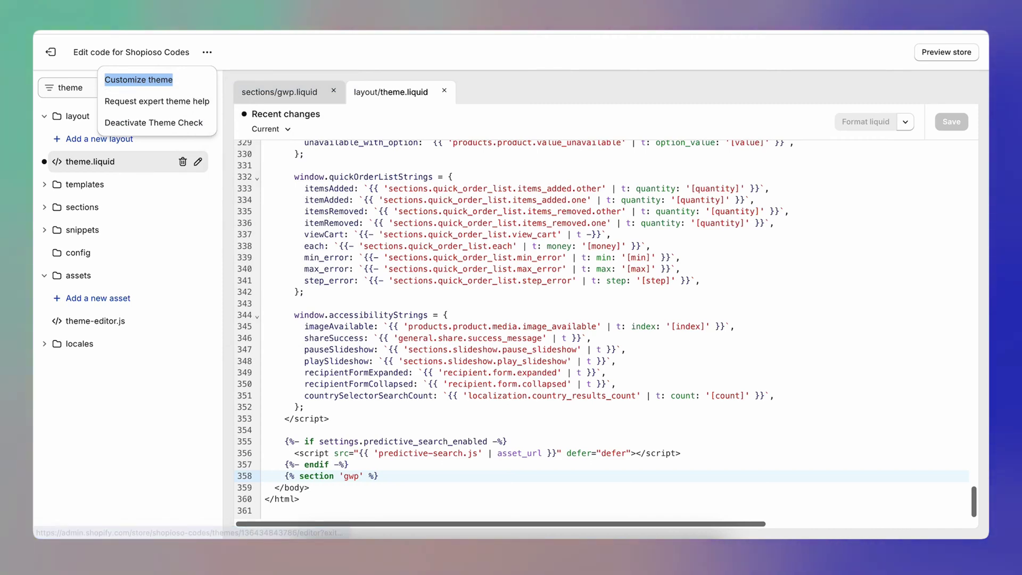
pyautogui.hotkey('ctrl', 'Tab')
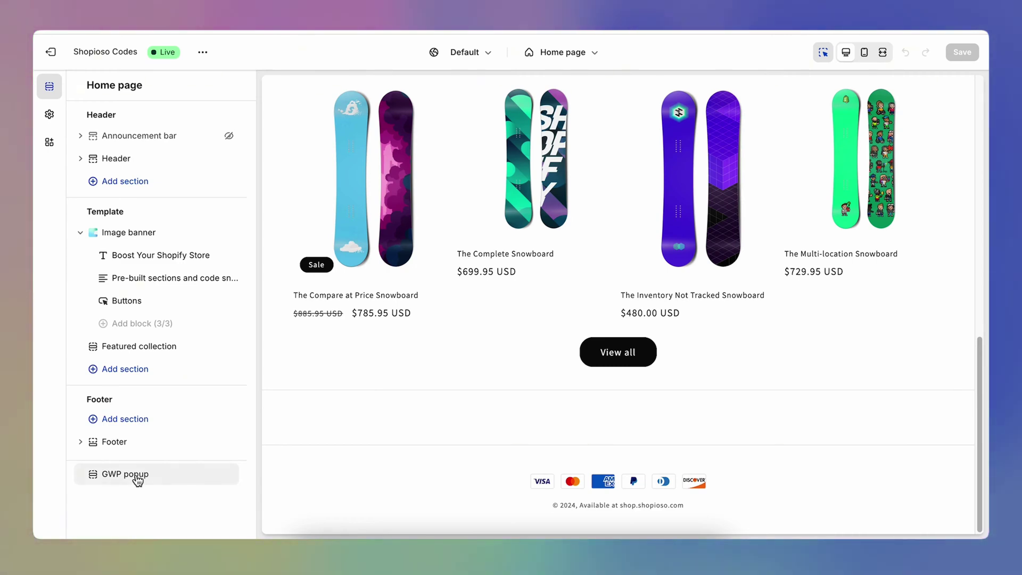
pyautogui.click(137, 479)
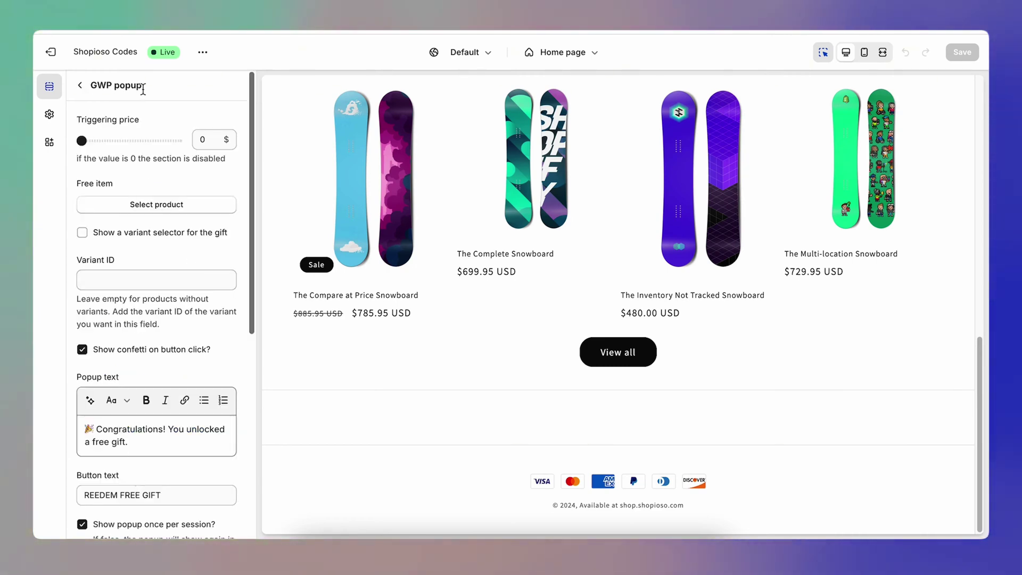
pyautogui.scroll(-7, 223, 367)
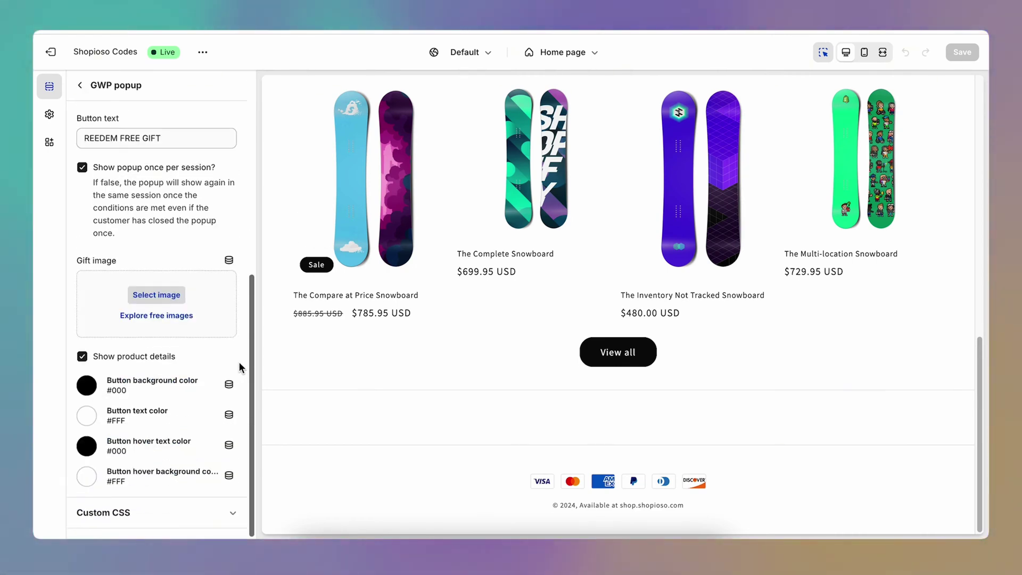
pyautogui.scroll(7, 238, 364)
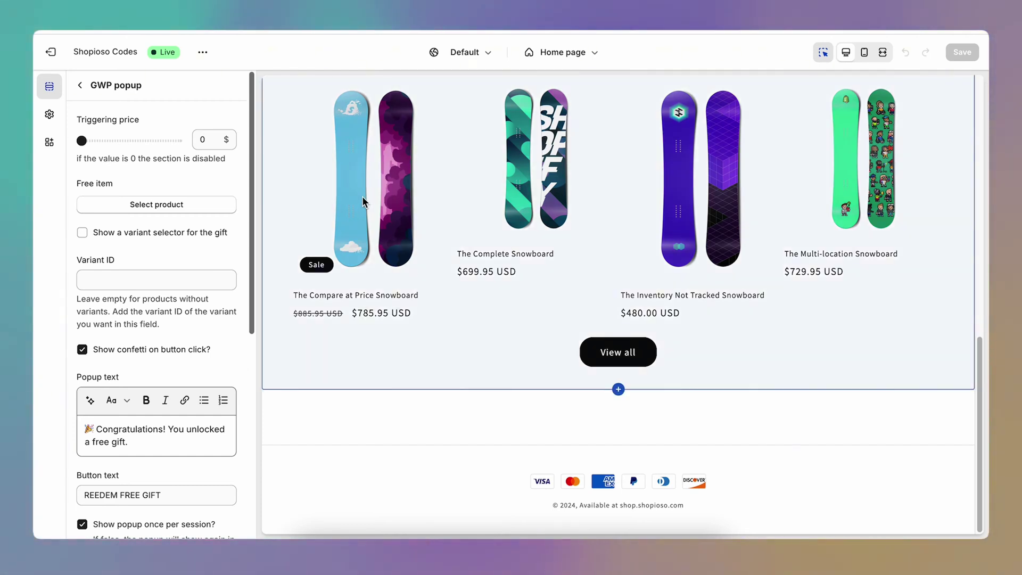
# Set the GWP popup's triggering price to $200 and choose Selling Plans Ski Wax as the free item.
pyautogui.scroll(2, 389, 317)
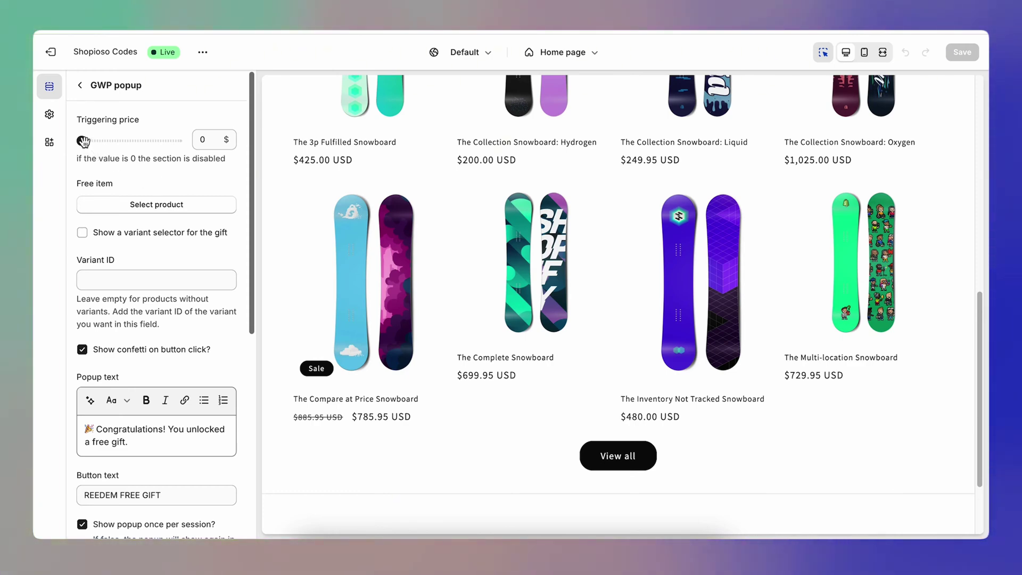
pyautogui.moveTo(81, 141); pyautogui.dragTo(119, 141)
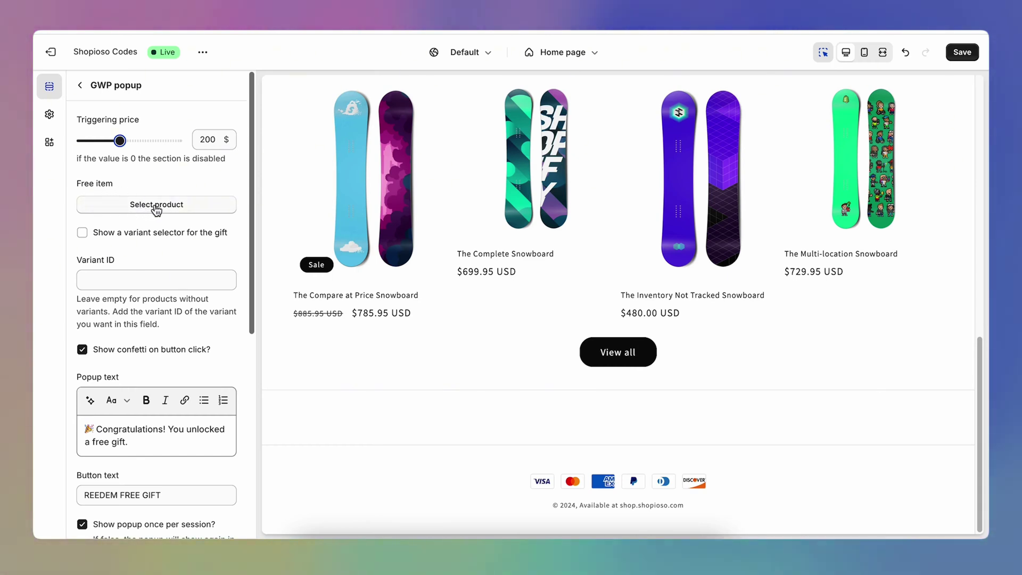
pyautogui.click(154, 206)
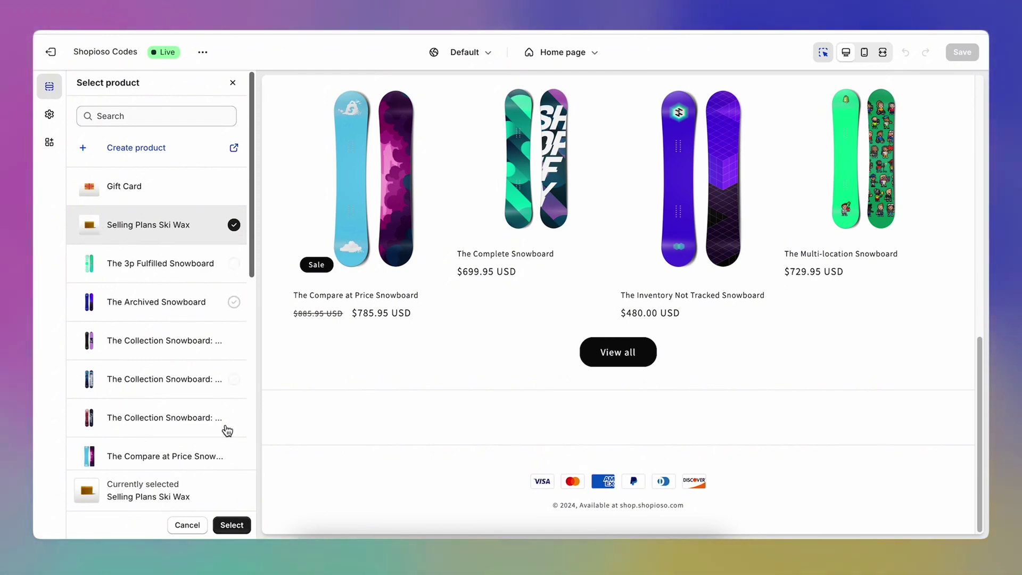
pyautogui.click(232, 525)
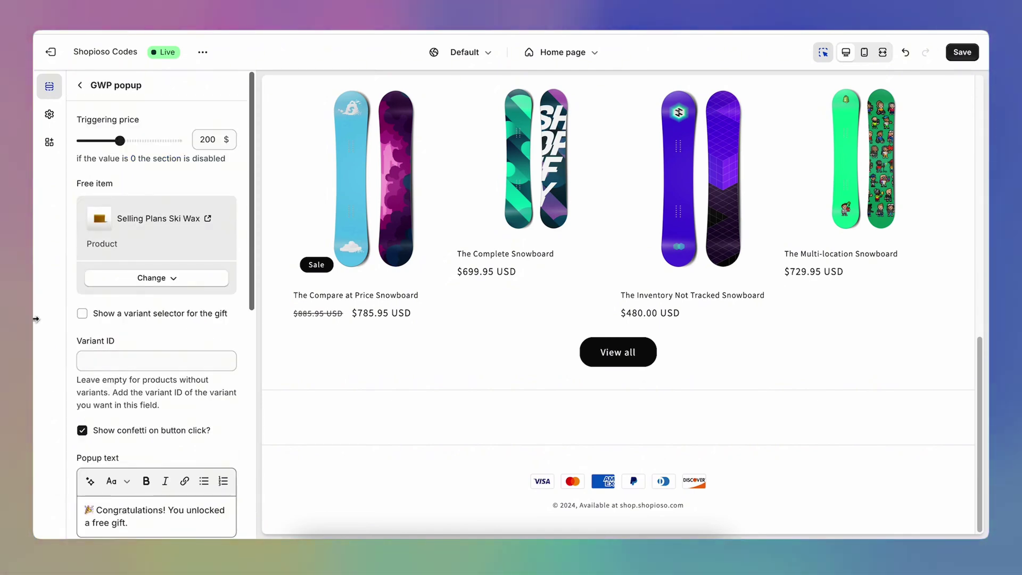
# Review the remaining GWP popup settings, including variant selector, variant ID, confetti, popup text, button text, once-per-session option and gift image.
pyautogui.scroll(-2, 148, 235)
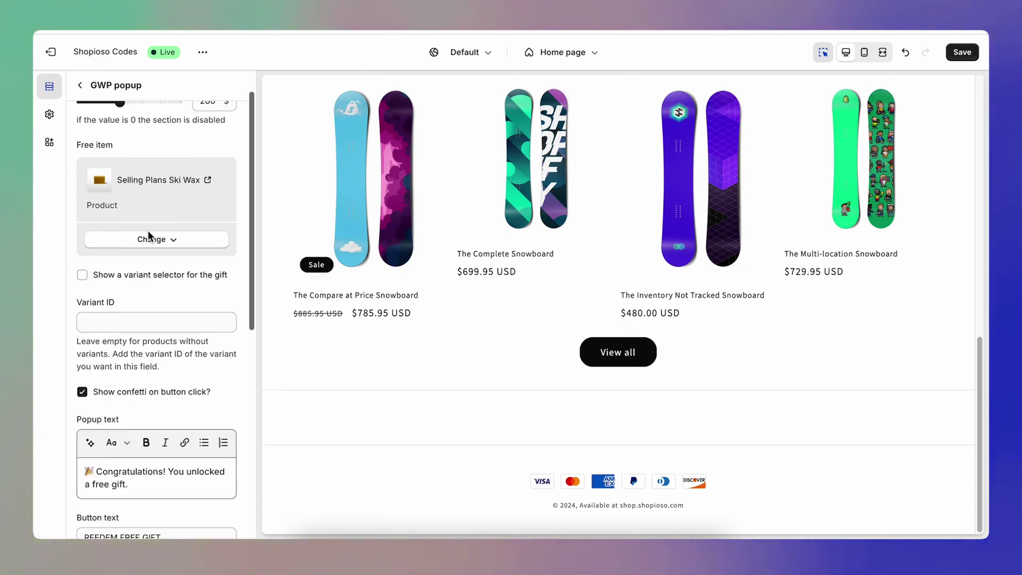
pyautogui.scroll(2, 148, 234)
pyautogui.scroll(-3, 148, 234)
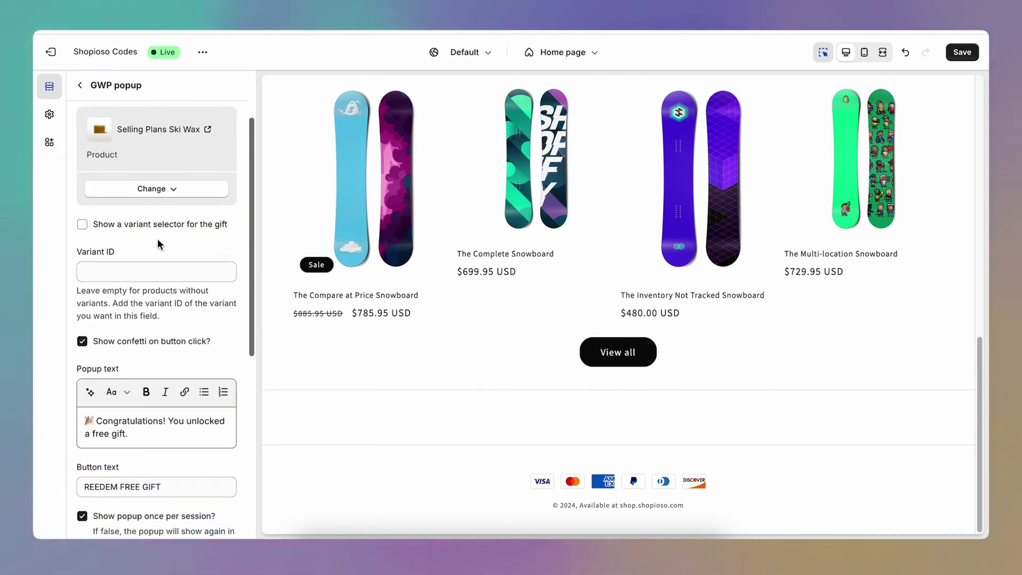
pyautogui.scroll(2, 158, 237)
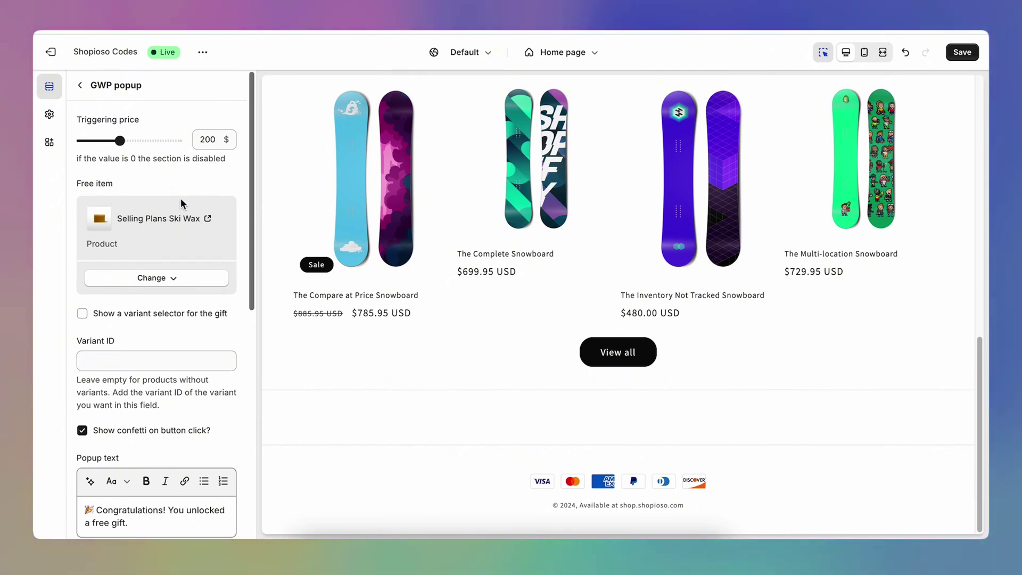
pyautogui.scroll(-4, 68, 257)
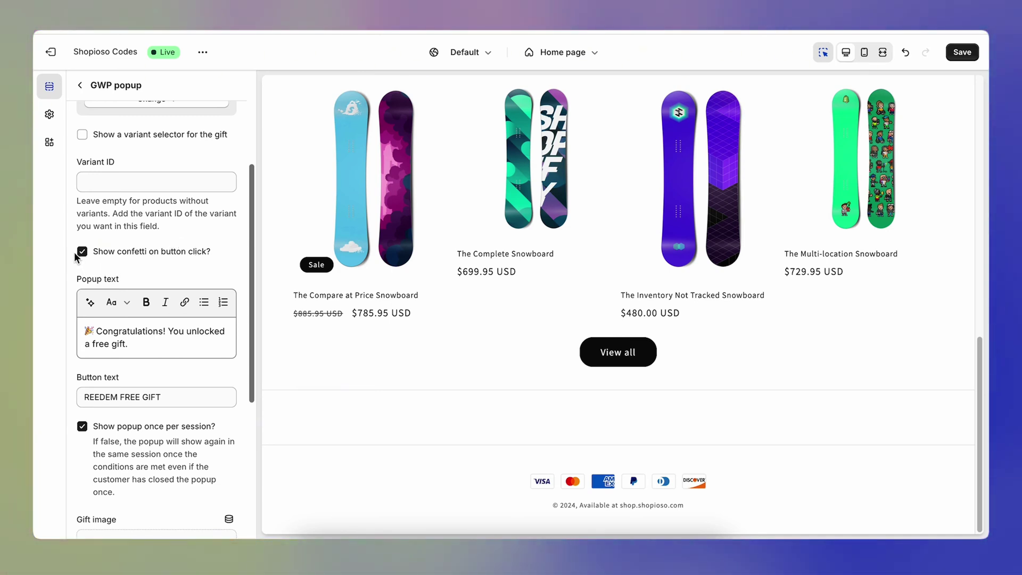
pyautogui.scroll(-2, 159, 239)
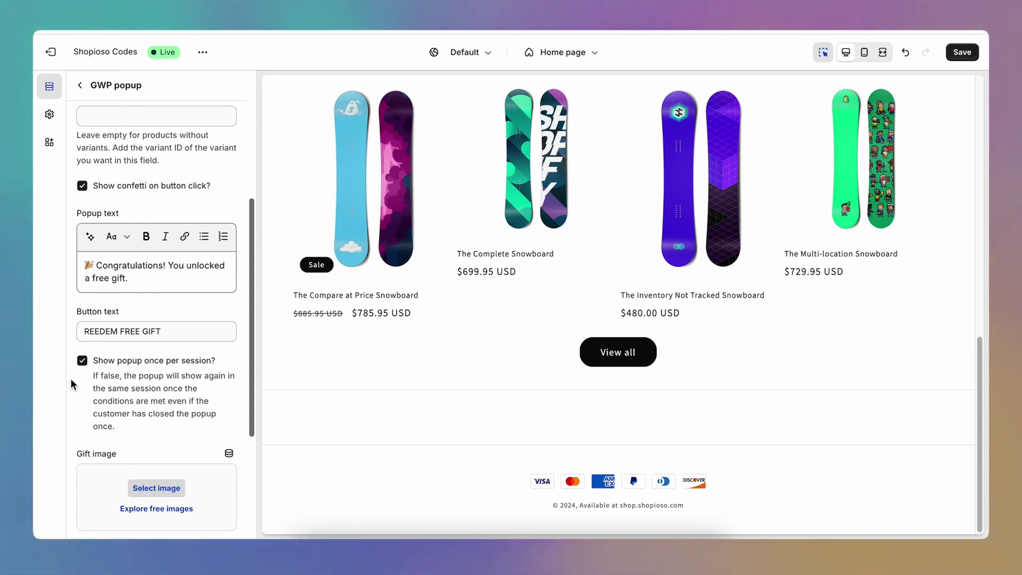
pyautogui.scroll(-4, 69, 378)
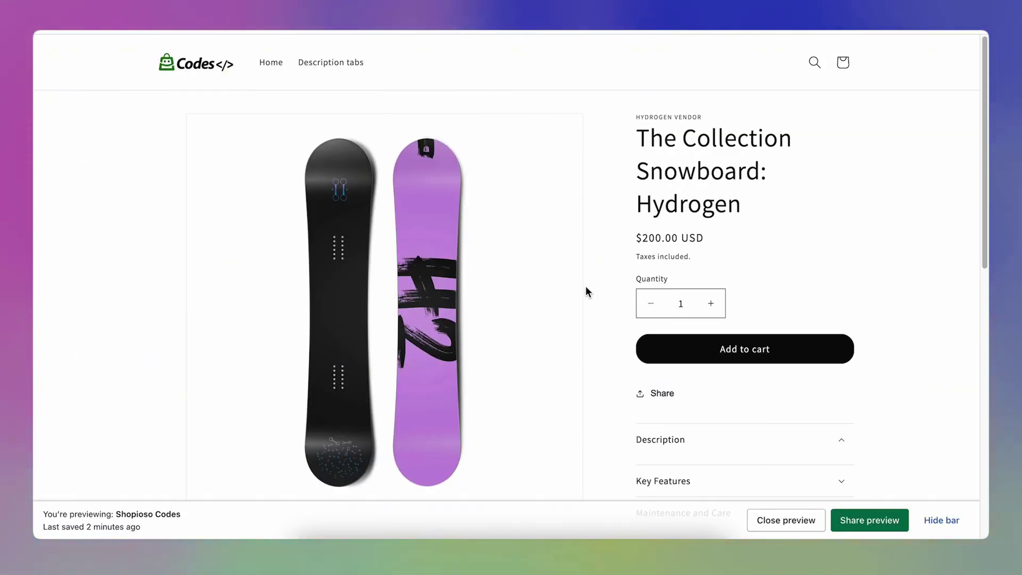
# Test the popup by adding The Collection Snowboard: Hydrogen to the cart and redeeming the free gift, and check the ski wax's cart price.
pyautogui.click(748, 352)
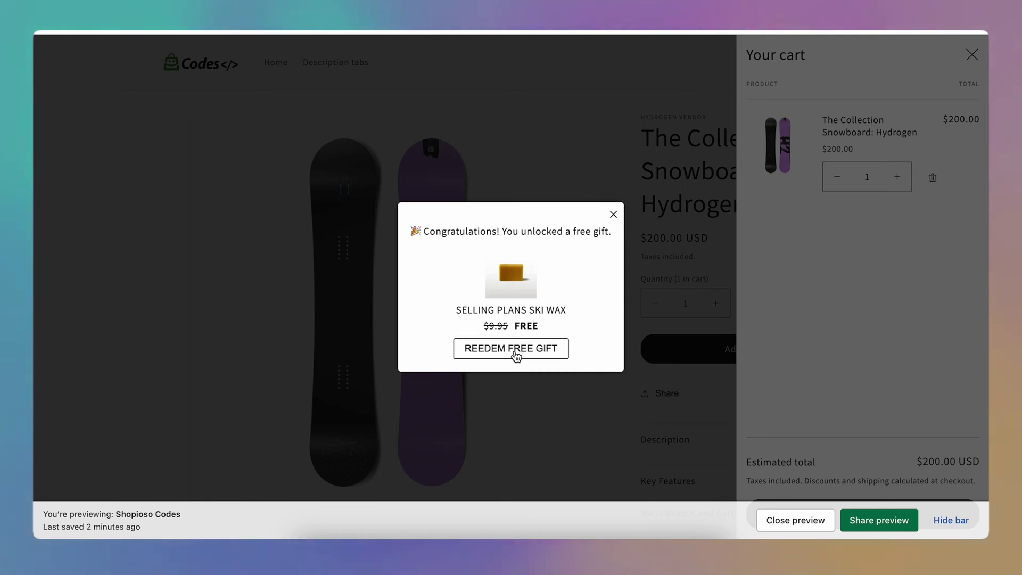
pyautogui.click(522, 353)
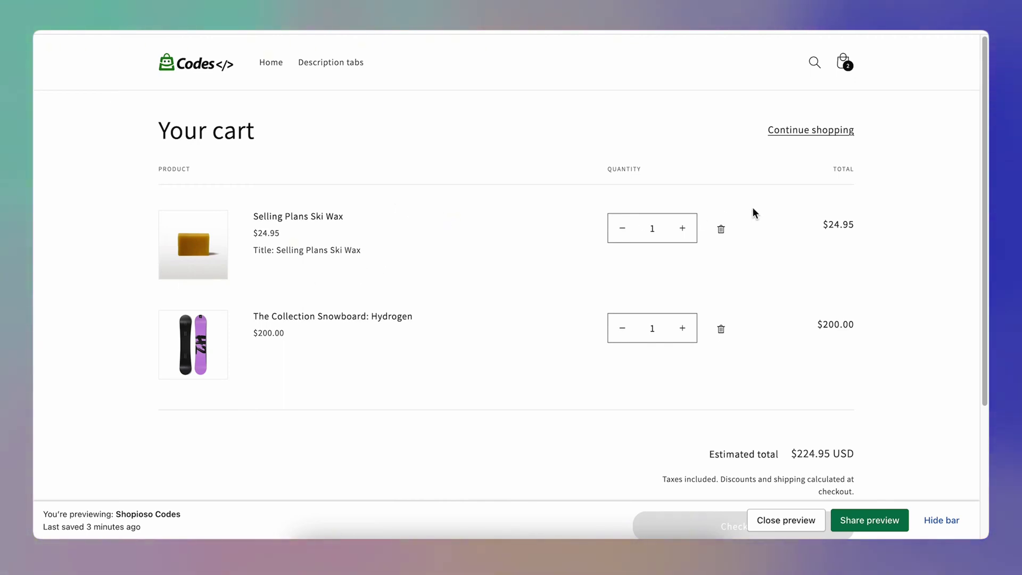
pyautogui.moveTo(823, 228)
pyautogui.mouseDown()
pyautogui.moveTo(871, 222)
pyautogui.moveTo(840, 221)
pyautogui.mouseUp()
pyautogui.click(804, 223)
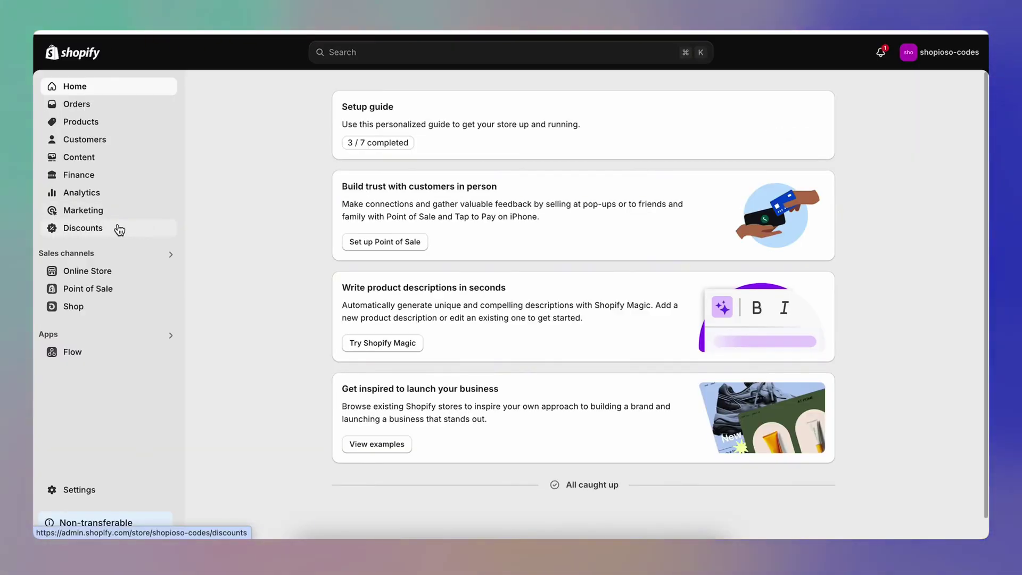
# Create an automatic Buy X get Y discount titled FreeWax with a minimum purchase amount of $200 in the Shopify admin.
pyautogui.click(118, 226)
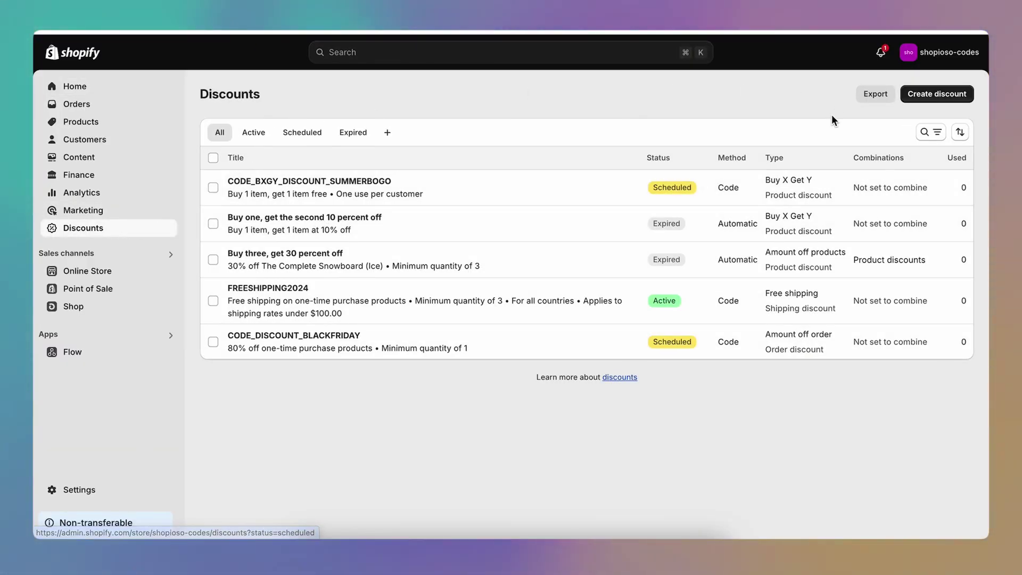
pyautogui.click(916, 105)
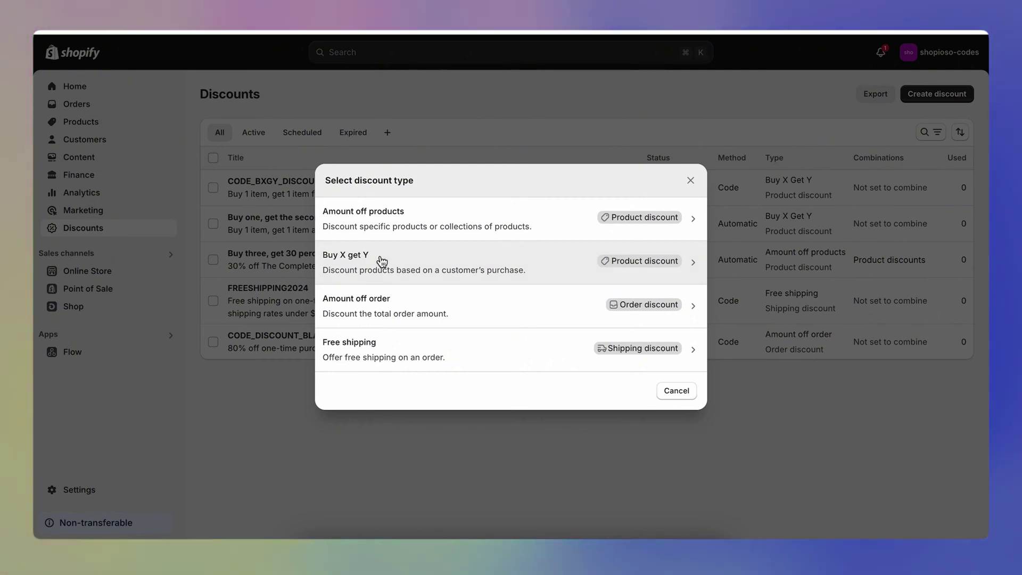
pyautogui.click(381, 260)
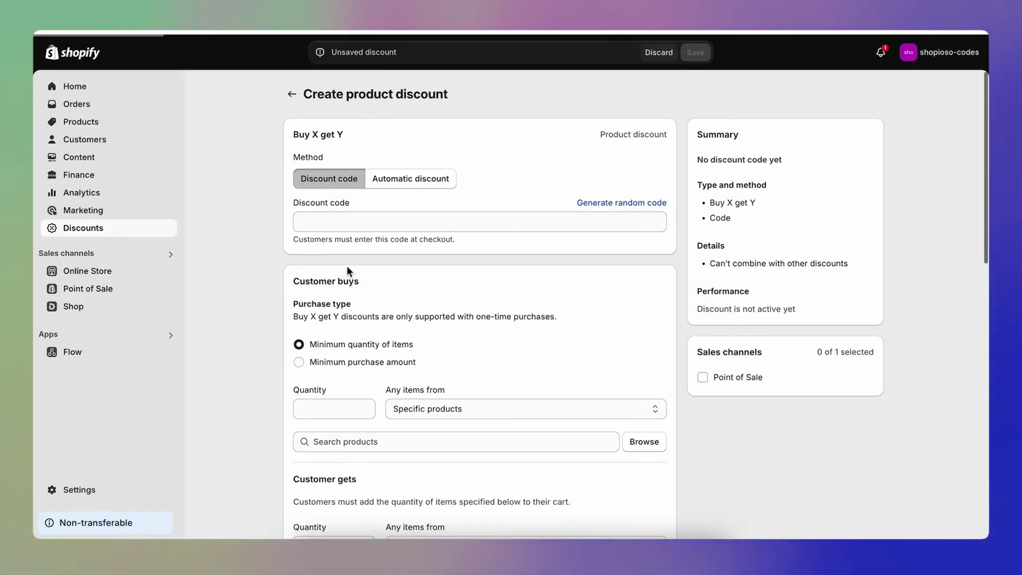
pyautogui.click(409, 182)
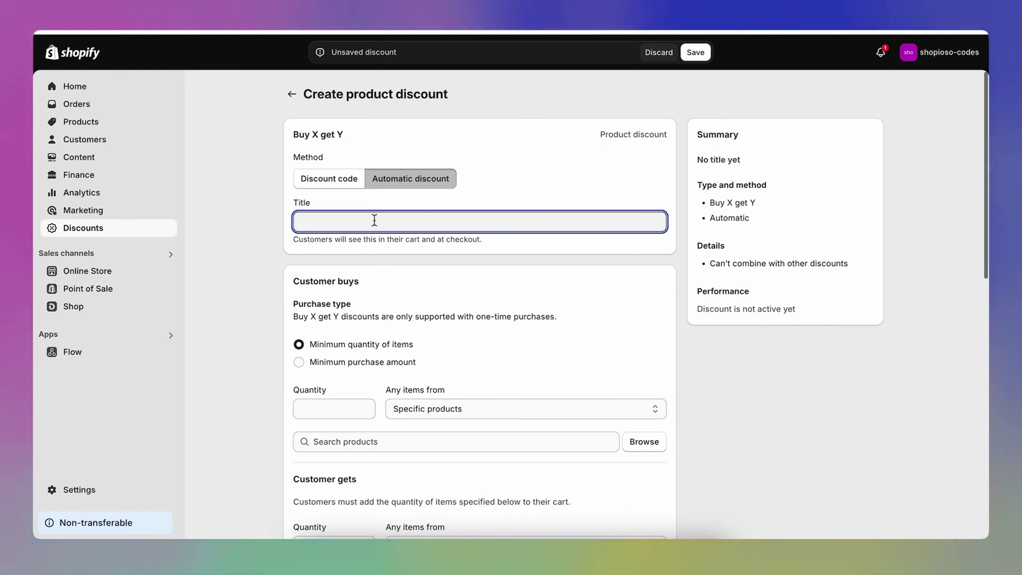
pyautogui.write('FreeWax')
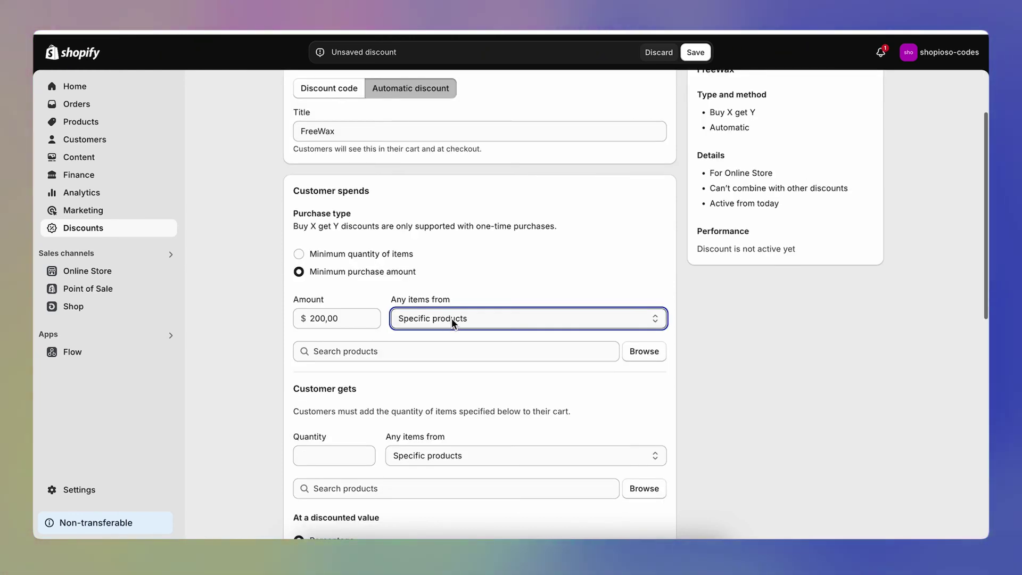
# Set the qualifying purchase items to specific collections and add Automated Collection.
pyautogui.click(452, 318)
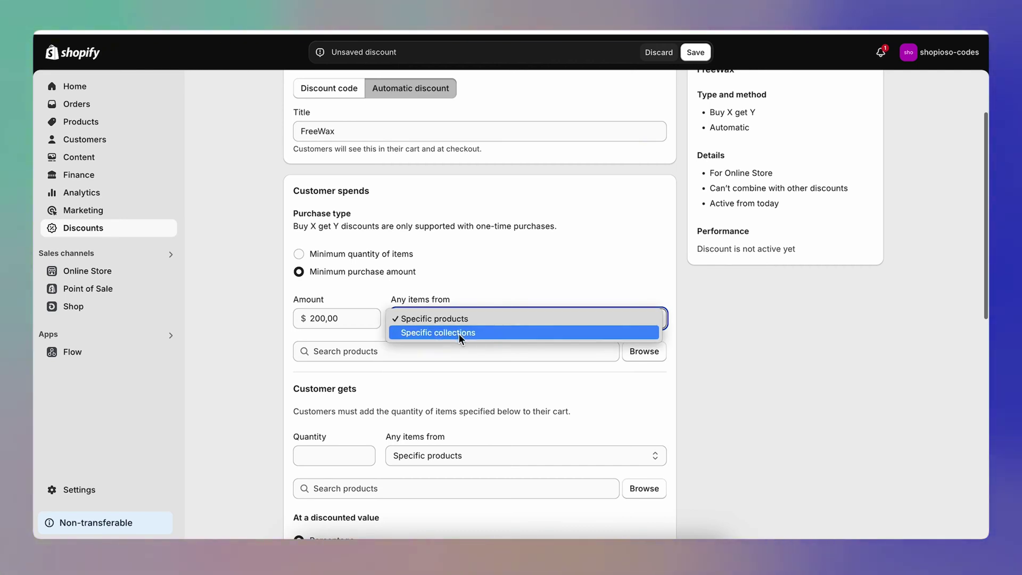
pyautogui.press('Escape')
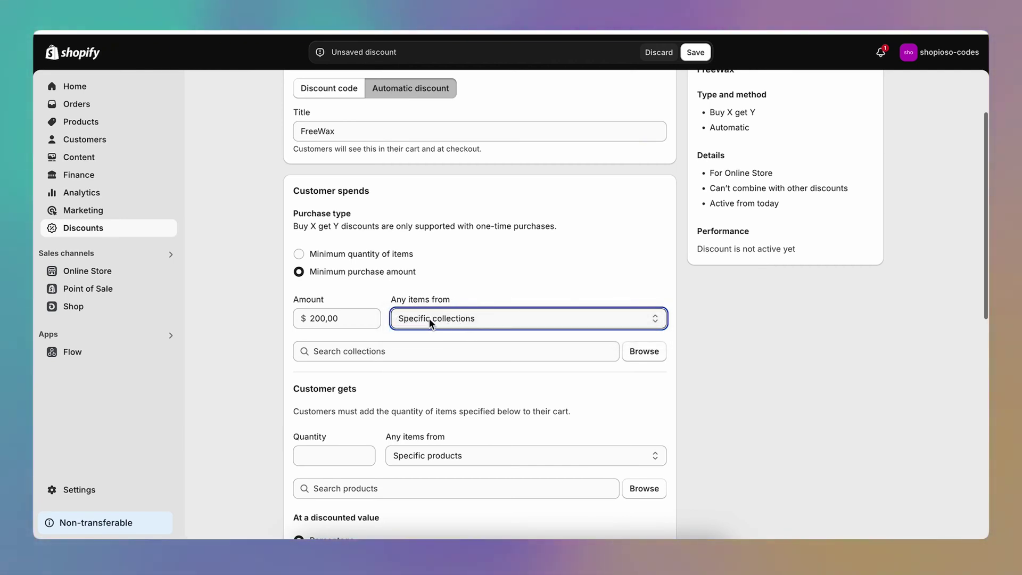
pyautogui.click(404, 351)
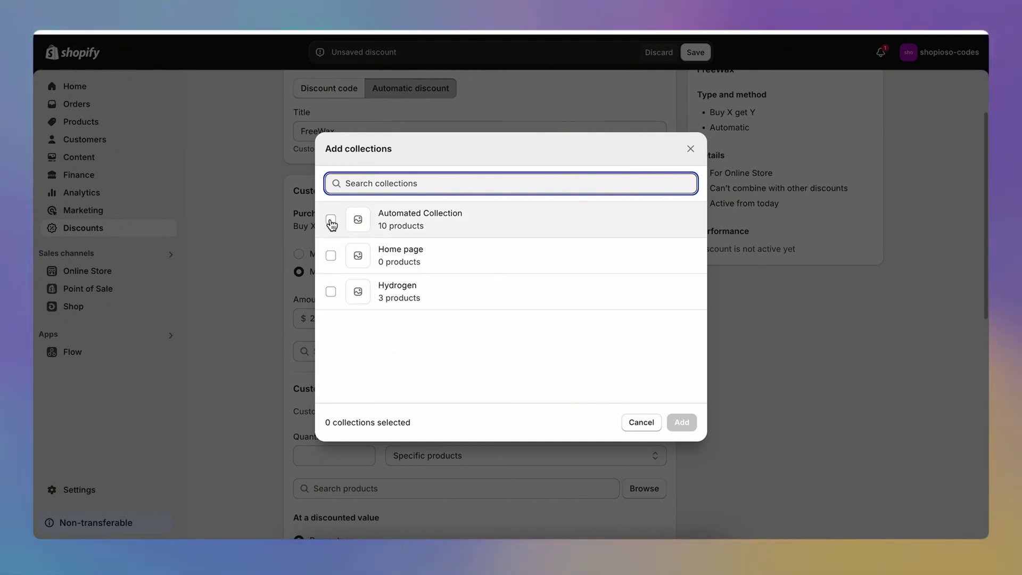
pyautogui.click(331, 220)
pyautogui.click(682, 423)
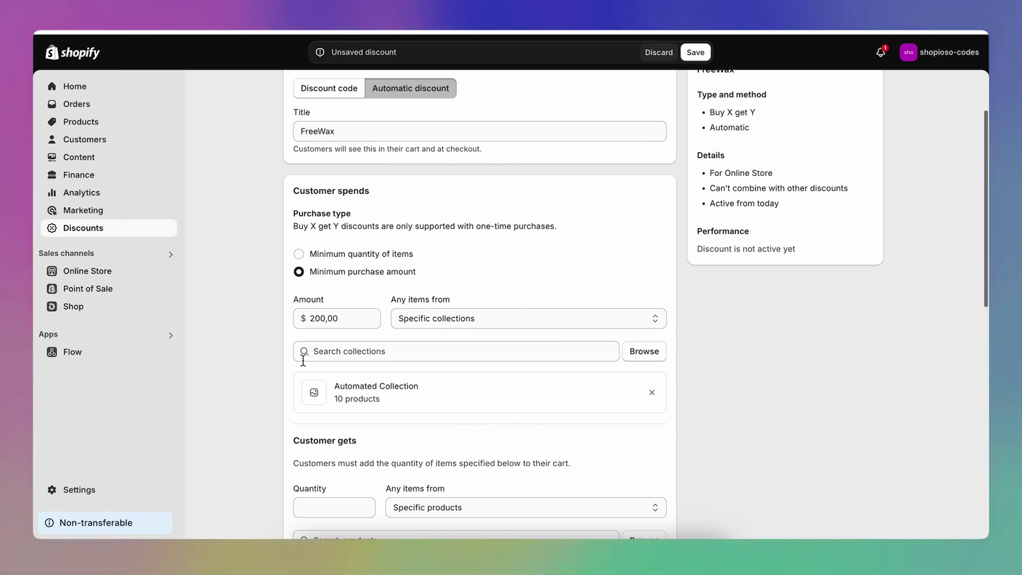
# Set the customer gets quantity to 1, with items from specific products.
pyautogui.scroll(-5, 251, 348)
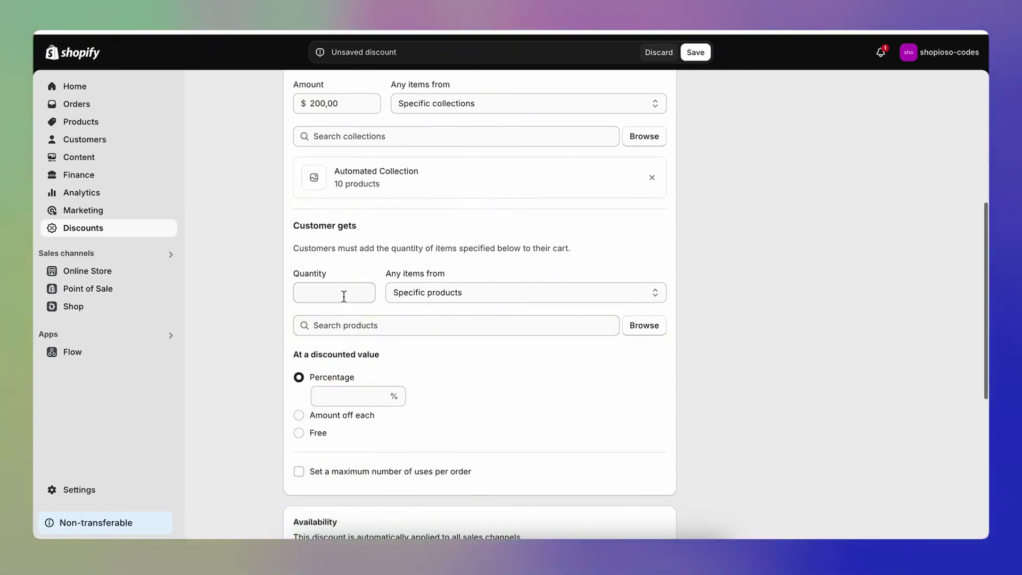
pyautogui.click(344, 297)
pyautogui.write('1')
pyautogui.click(476, 296)
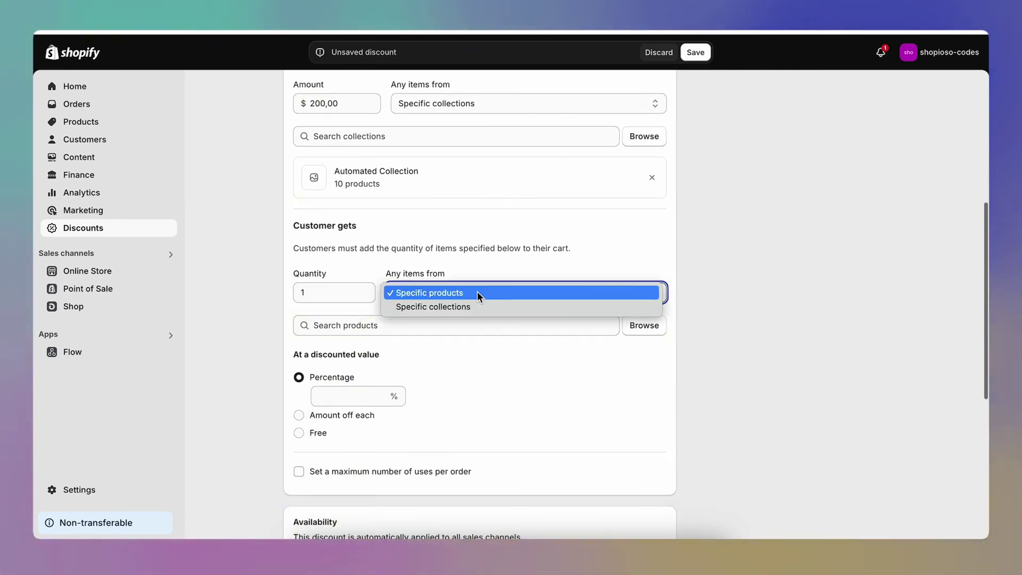
pyautogui.click(475, 293)
# Add Selling Plans Ski Wax with all three variants as the reward product, make it free, and review the discount's settings.
pyautogui.click(359, 326)
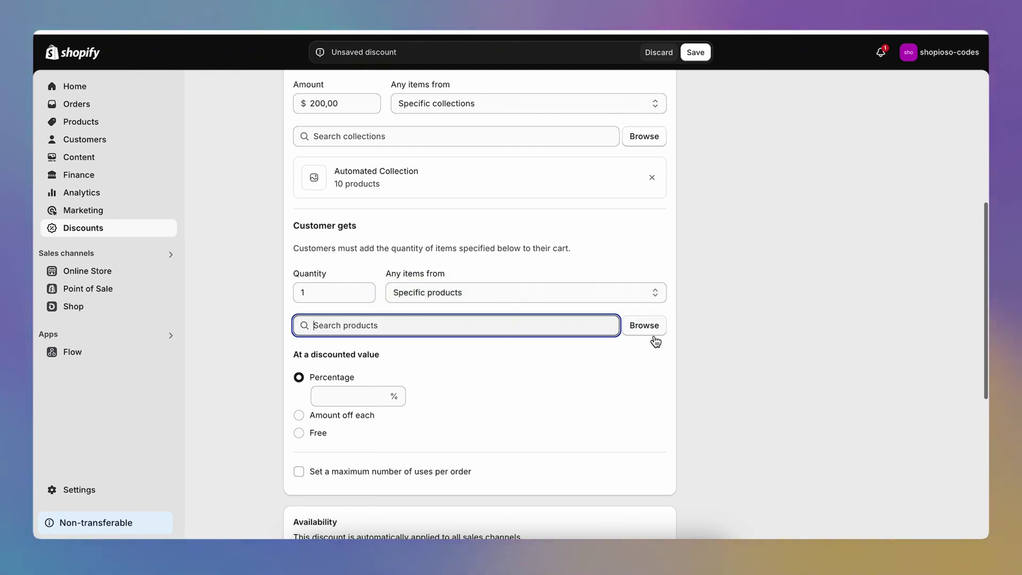
pyautogui.click(645, 330)
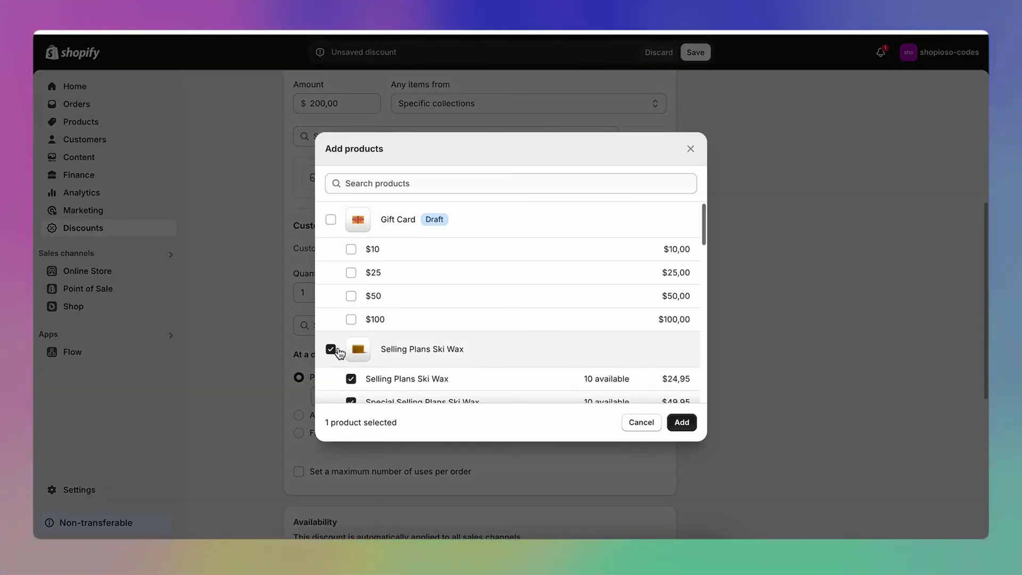
pyautogui.scroll(-3, 520, 335)
pyautogui.scroll(2, 399, 299)
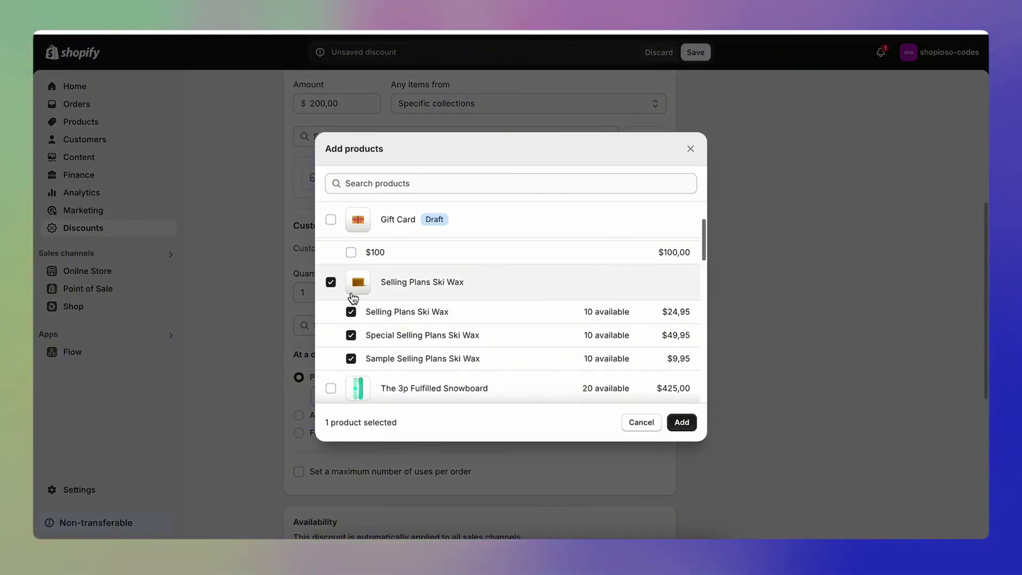
pyautogui.click(697, 423)
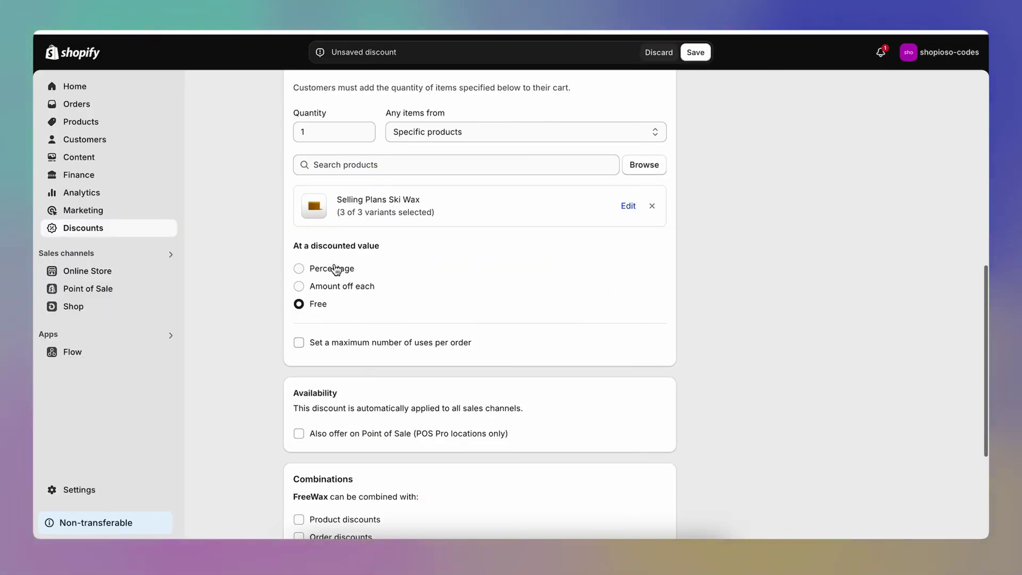
pyautogui.scroll(5, 407, 238)
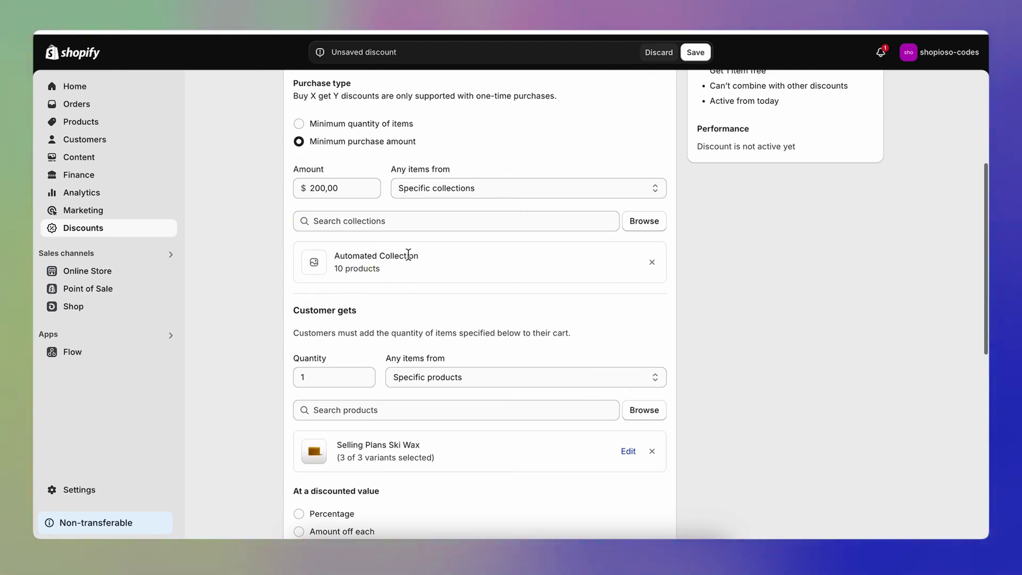
pyautogui.scroll(-8, 481, 356)
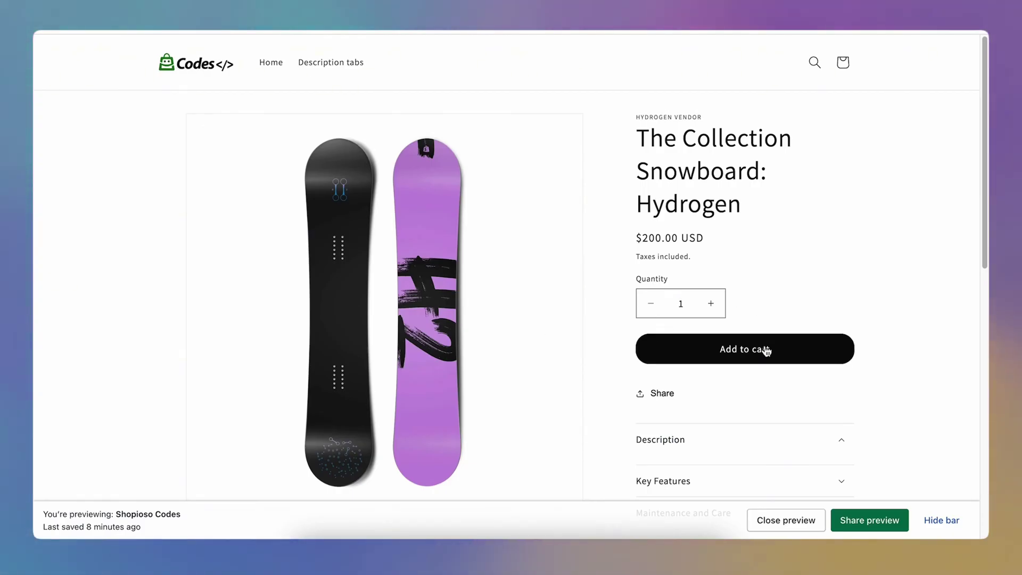
# Retest on the storefront: add The Collection Snowboard: Hydrogen to the cart, hide the preview bar, and redeem the free gift from the popup.
pyautogui.click(699, 353)
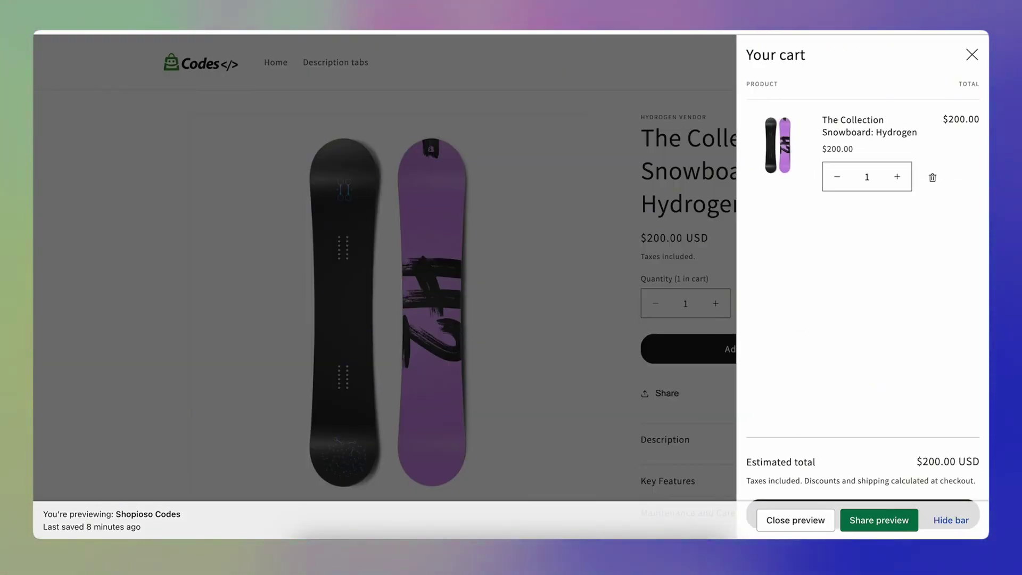
pyautogui.click(949, 524)
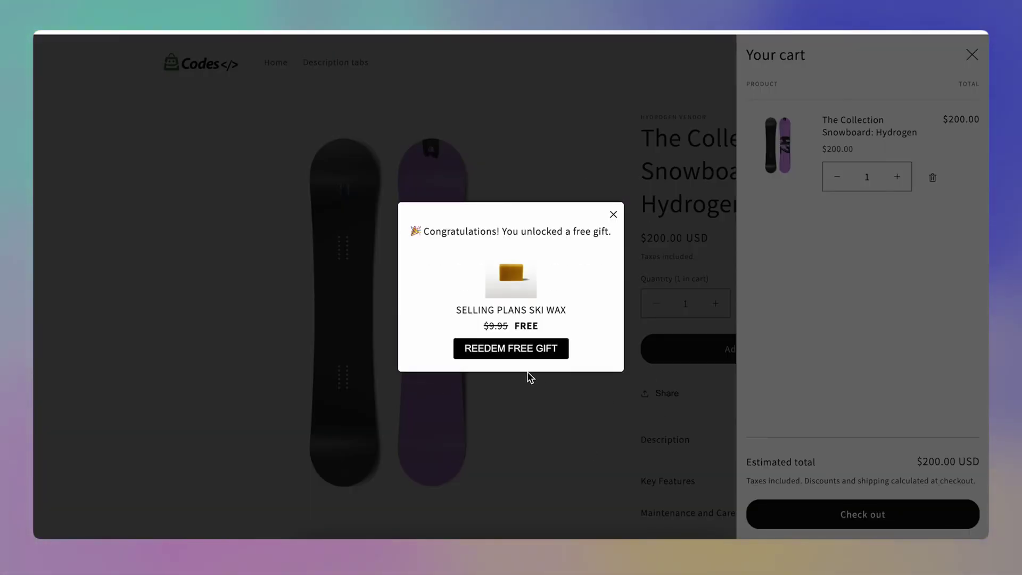
pyautogui.click(516, 350)
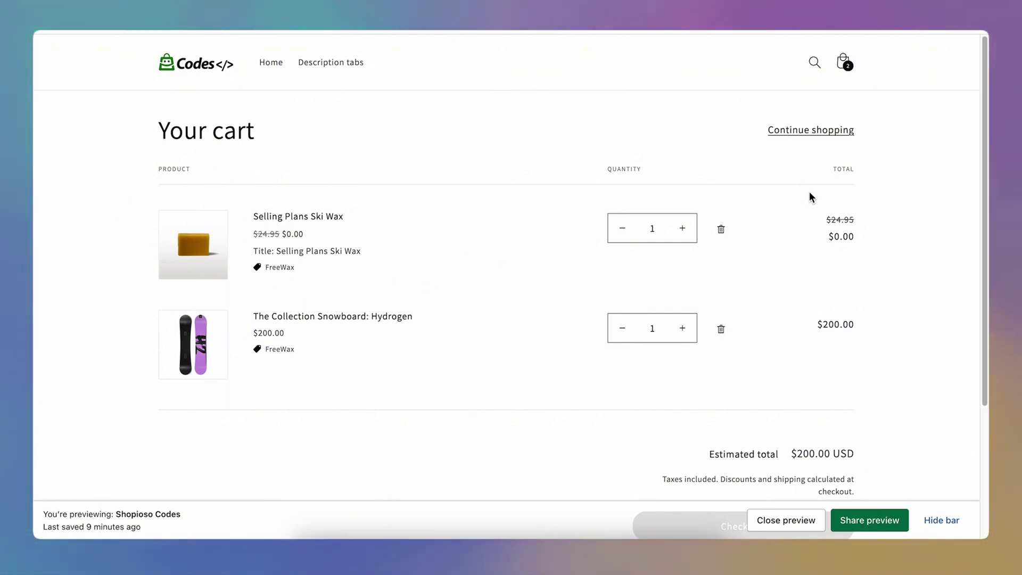
# Check the ski wax's discounted line total and the estimated total on the cart page.
pyautogui.moveTo(826, 237); pyautogui.dragTo(866, 237)
pyautogui.click(556, 293)
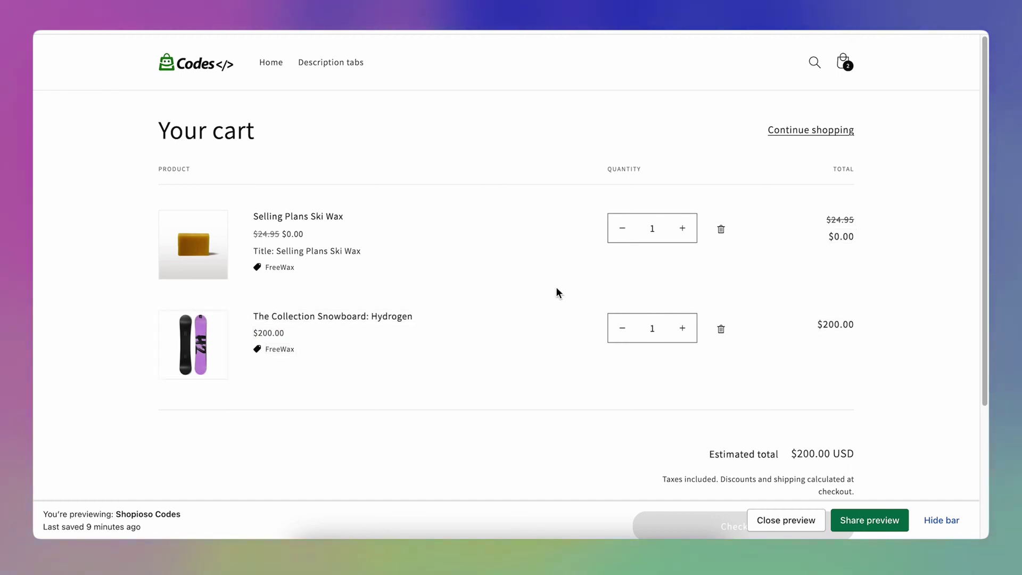
pyautogui.scroll(-2, 555, 291)
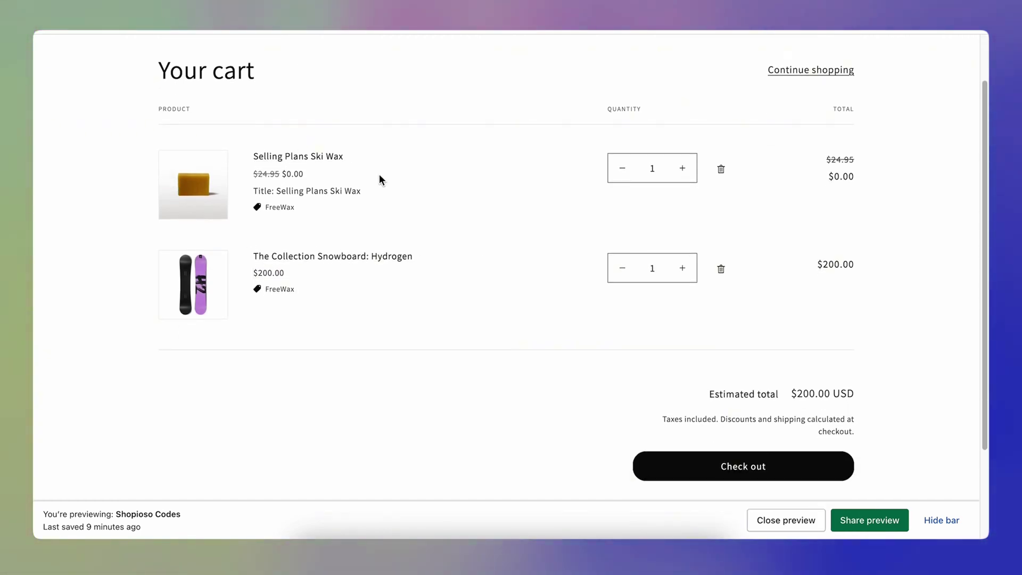
# Proceed to checkout with the snowboard and the free ski wax in the cart.
pyautogui.click(769, 468)
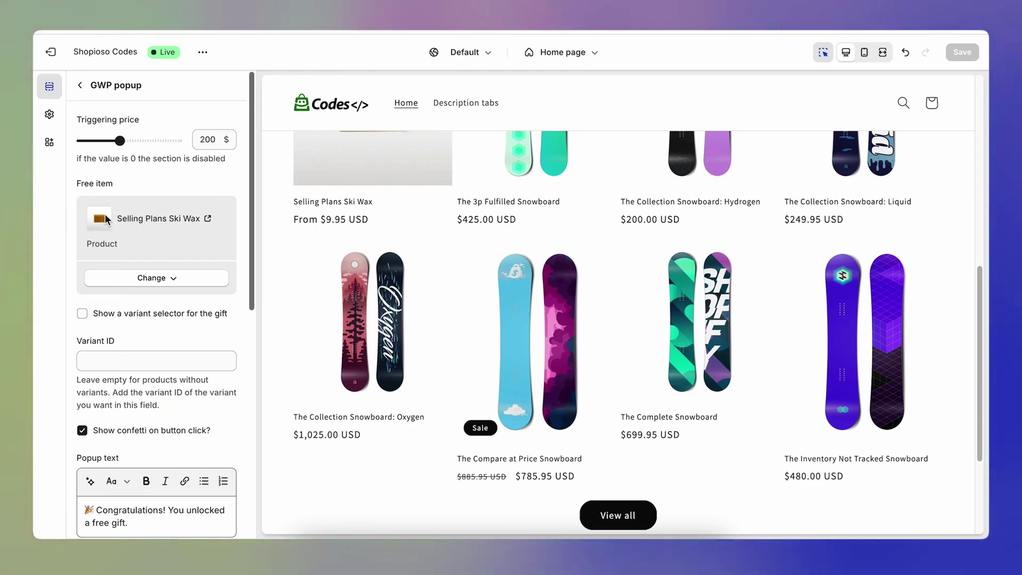
# Enable the variant selector for the gift in the GWP popup settings and save the theme.
pyautogui.click(83, 314)
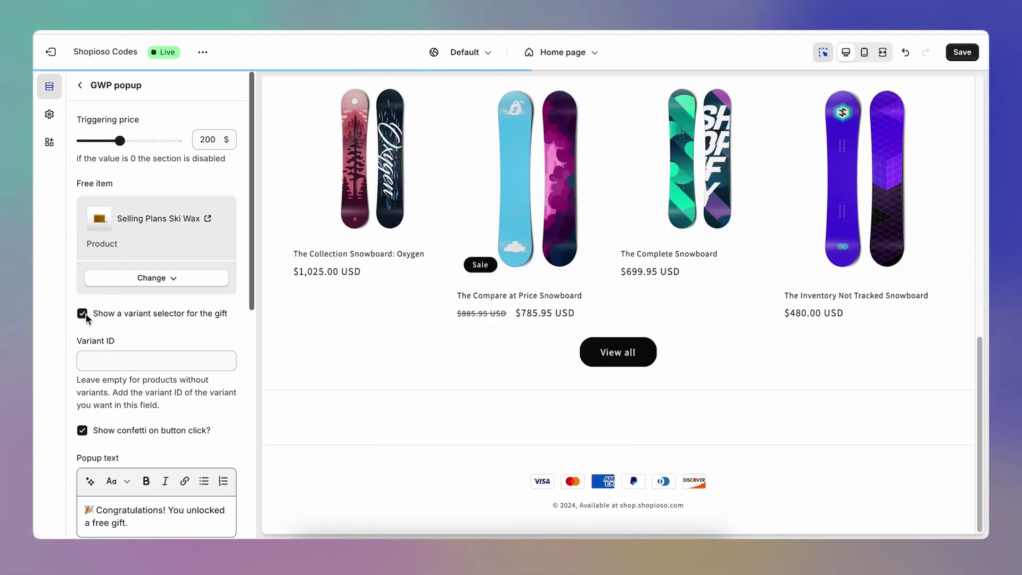
pyautogui.click(962, 52)
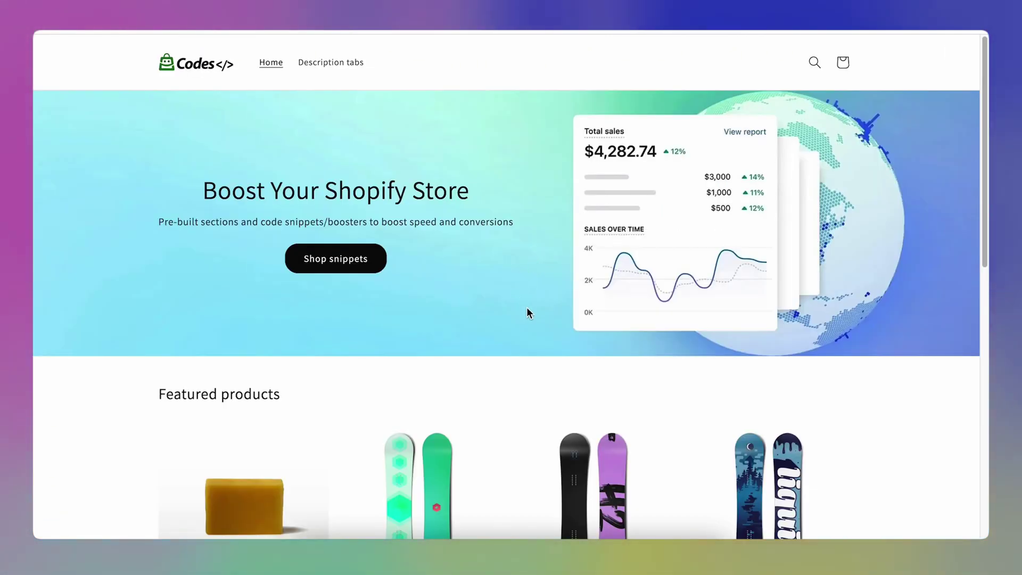
# Test the variant selector: add The Collection Snowboard: Hydrogen to the cart and choose the Sample Selling Plans Ski Wax variant in the popup.
pyautogui.scroll(-3, 528, 313)
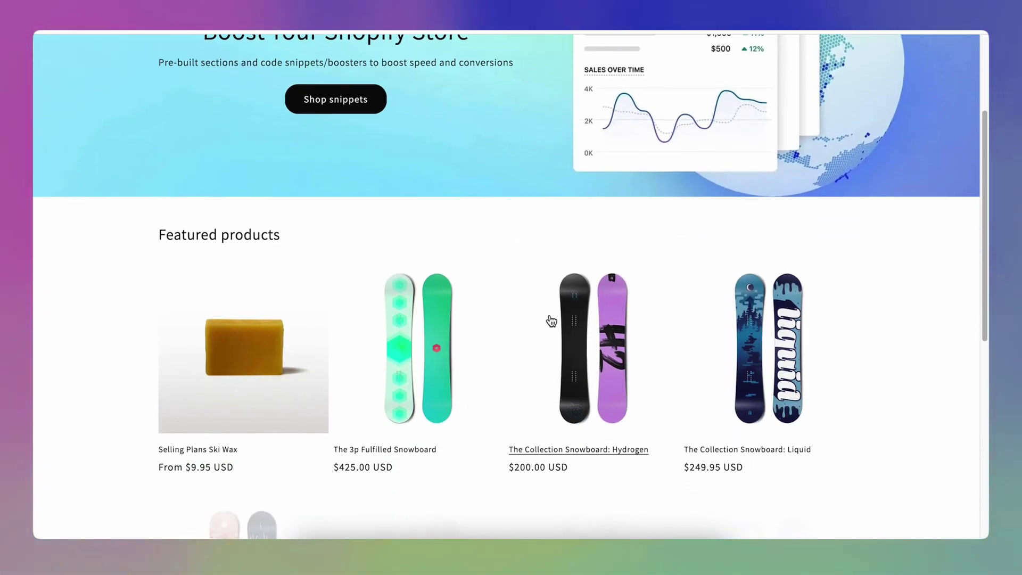
pyautogui.click(550, 322)
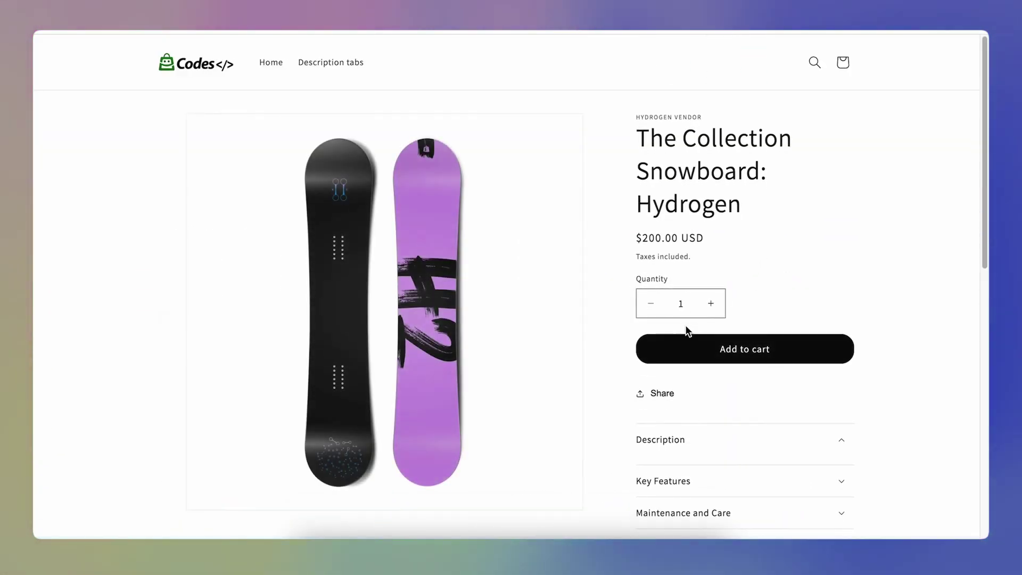
pyautogui.click(753, 357)
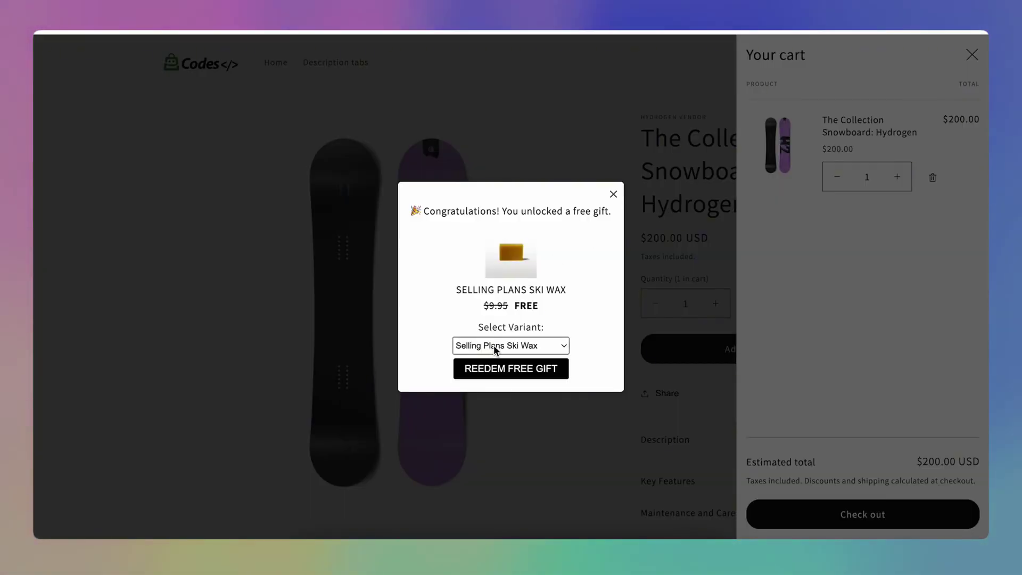
pyautogui.click(529, 347)
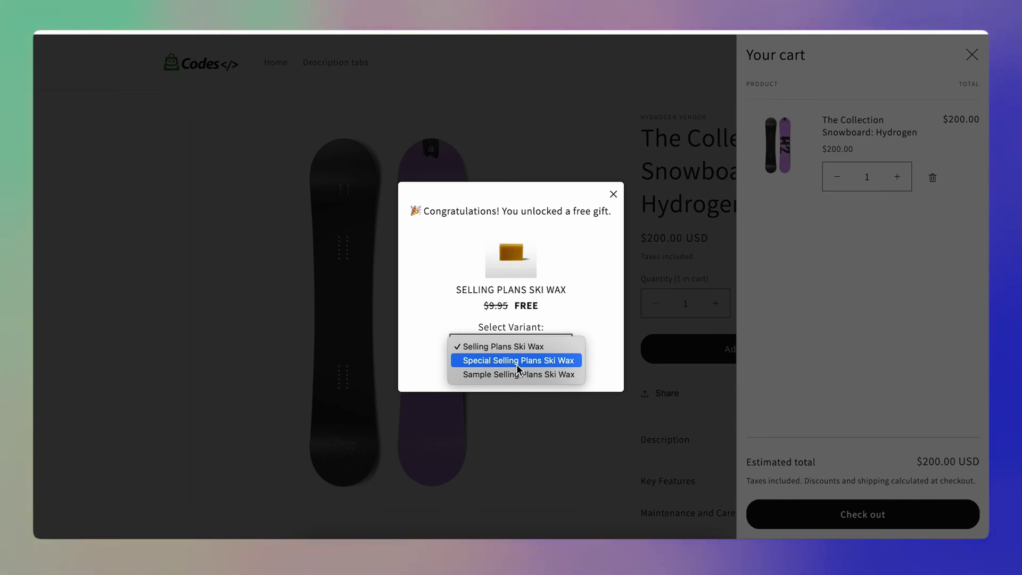
pyautogui.click(519, 374)
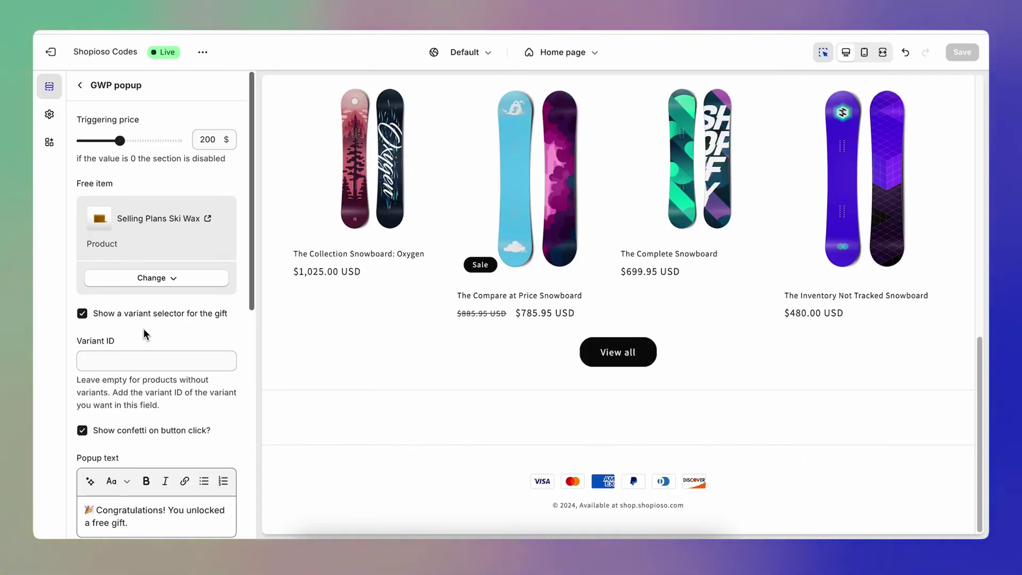
# Turn off the variant selector for the gift in the GWP popup settings.
pyautogui.click(82, 313)
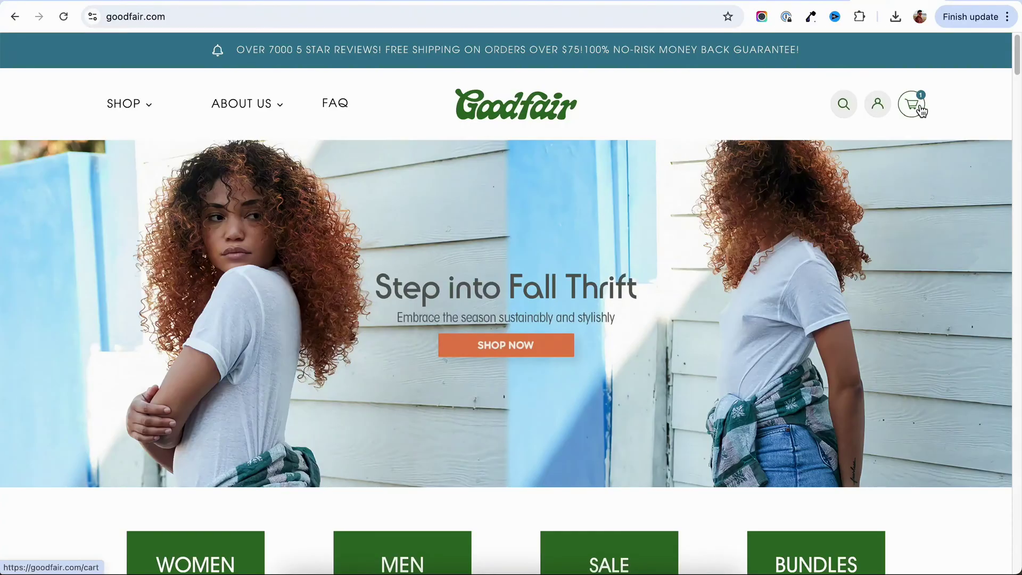
# On goodfair.com, open the cart and raise the T-shirt item's quantity to try the free-shipping progress bar.
pyautogui.click(918, 104)
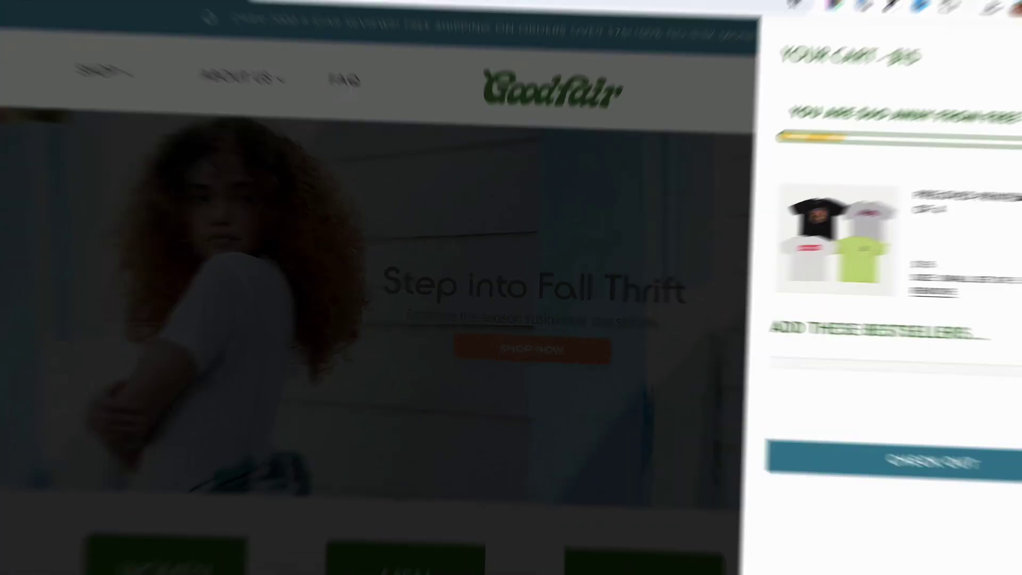
pyautogui.click(991, 275)
pyautogui.click(990, 275)
pyautogui.click(991, 276)
pyautogui.click(990, 276)
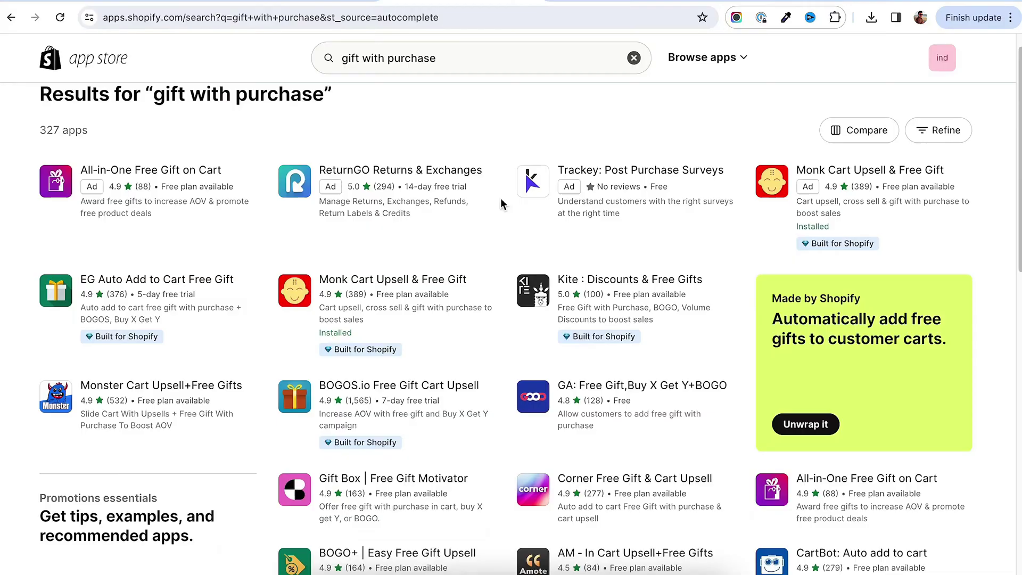
# Browse the Shopify App Store results for "gift with purchase".
pyautogui.scroll(-1, 503, 202)
pyautogui.scroll(-2, 503, 203)
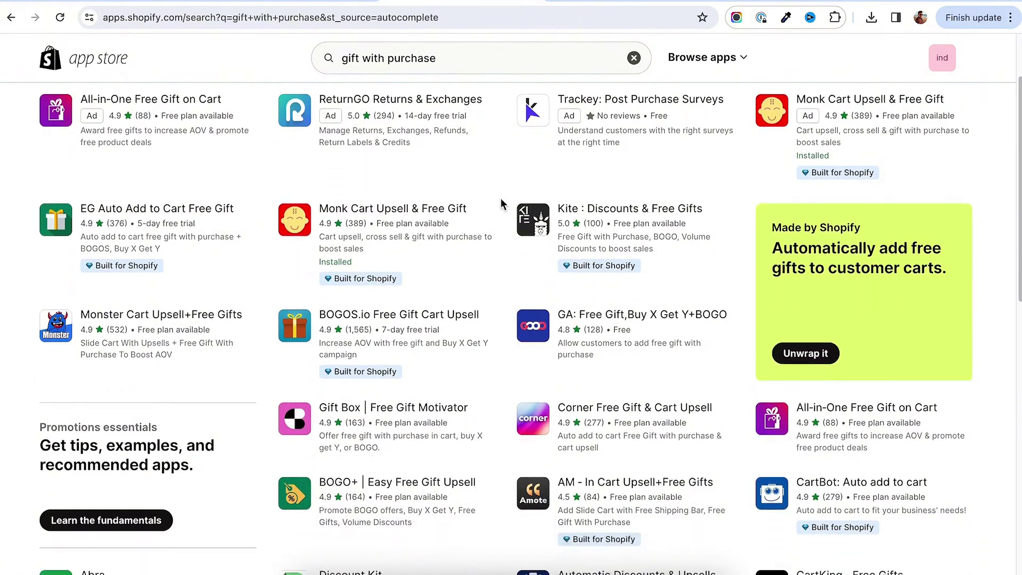
pyautogui.scroll(-1, 500, 203)
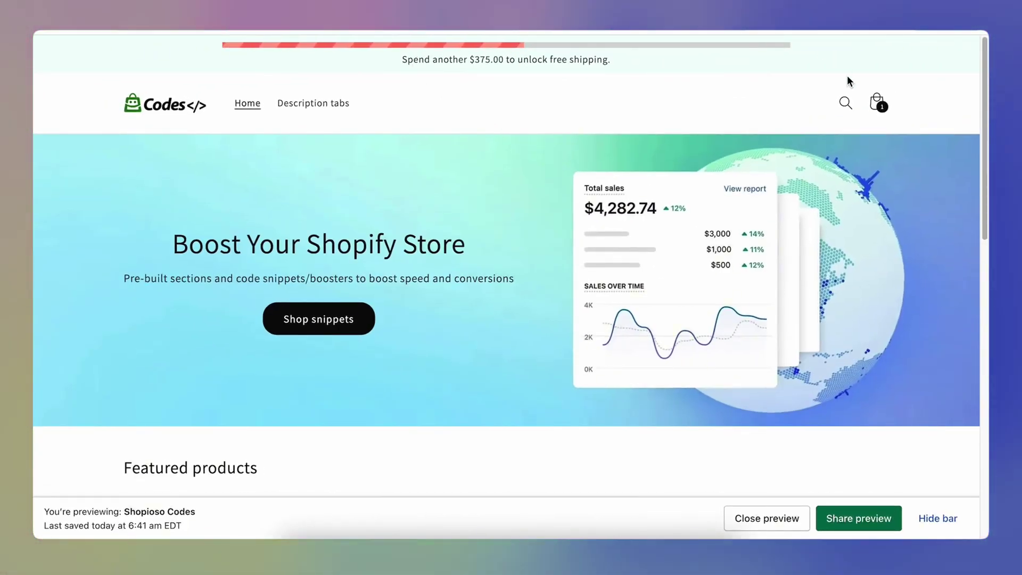
# In the Shopioso Codes store preview, open the cart and raise The 3p Fulfilled Snowboard's quantity to 2.
pyautogui.click(877, 104)
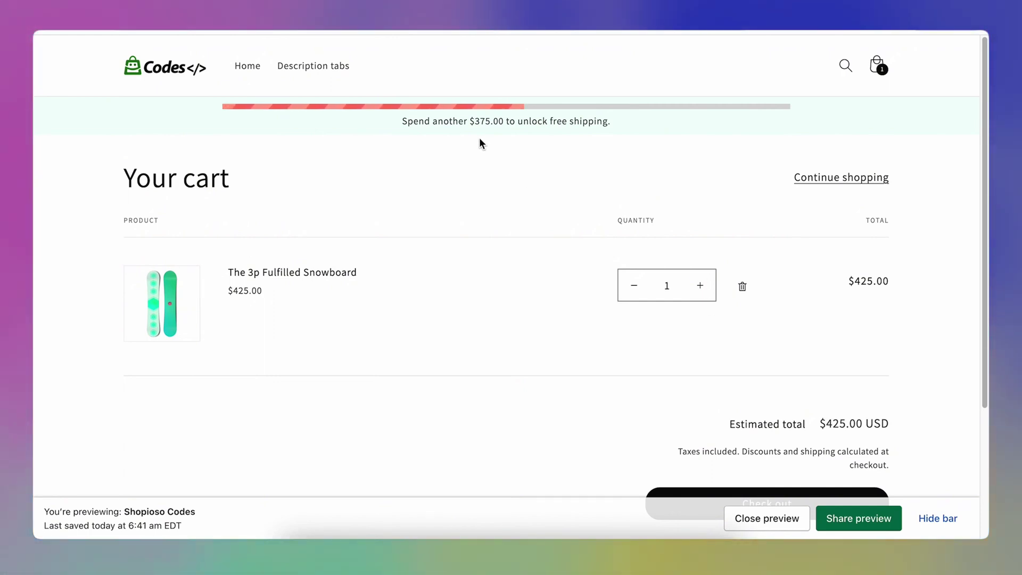
pyautogui.click(700, 286)
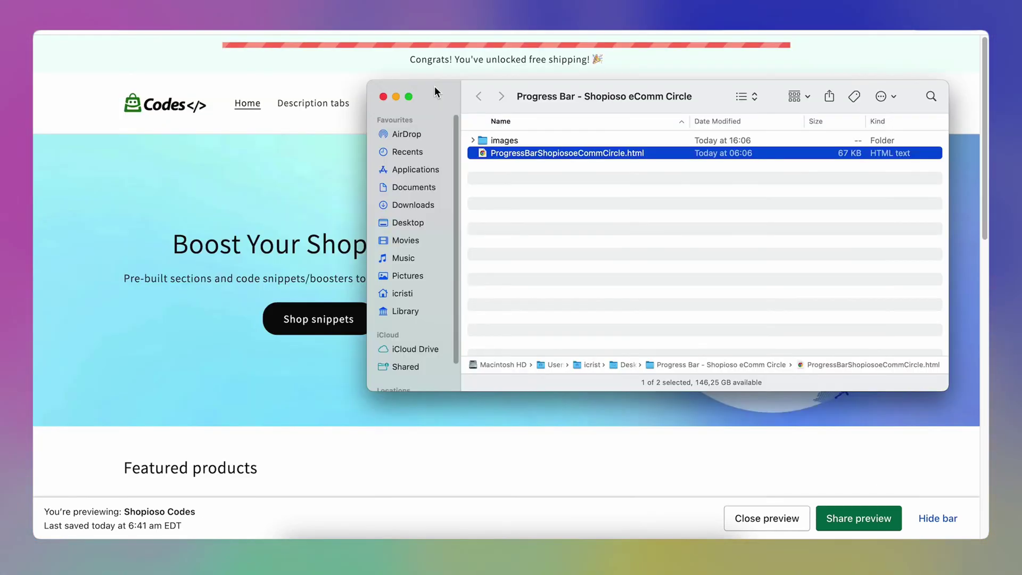
# Open ProgressBarShopiosoeCommCircle.html from the Progress Bar - Shopioso eComm Circle folder in Finder.
pyautogui.moveTo(438, 94); pyautogui.dragTo(333, 96)
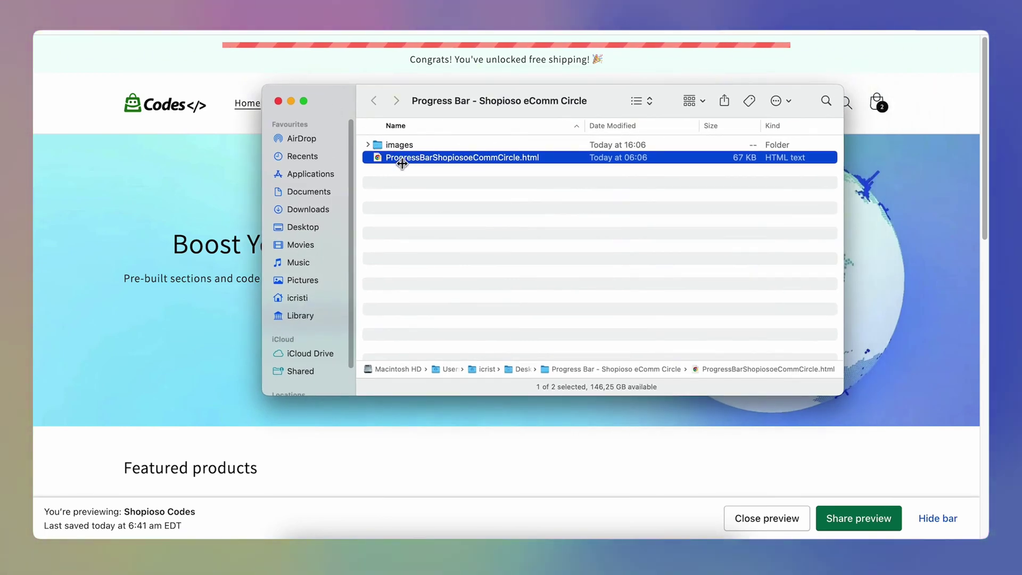
pyautogui.doubleClick(440, 159)
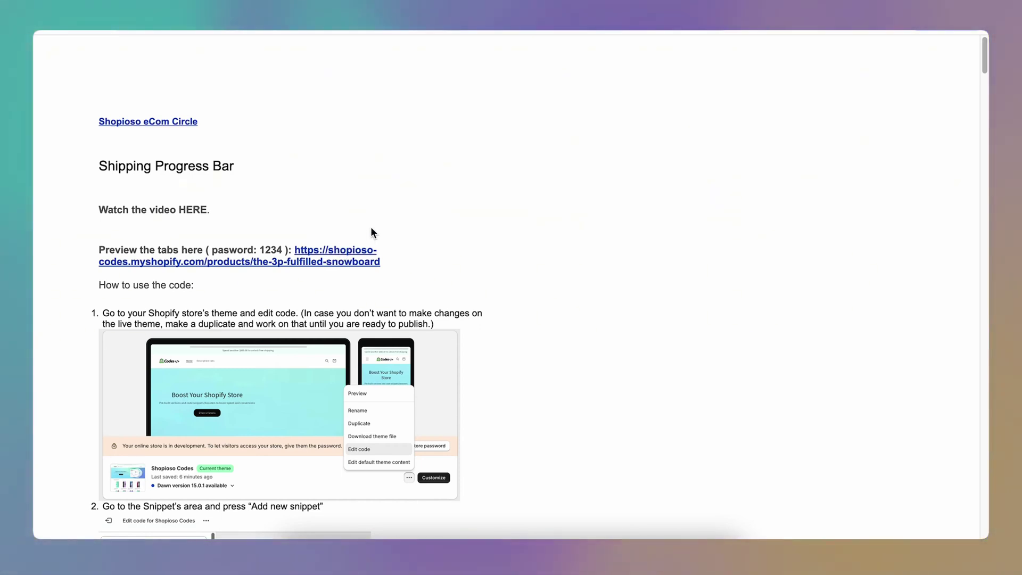
# Open the guide's preview link in an incognito window and enter the store password to access the storefront.
pyautogui.rightClick(340, 251)
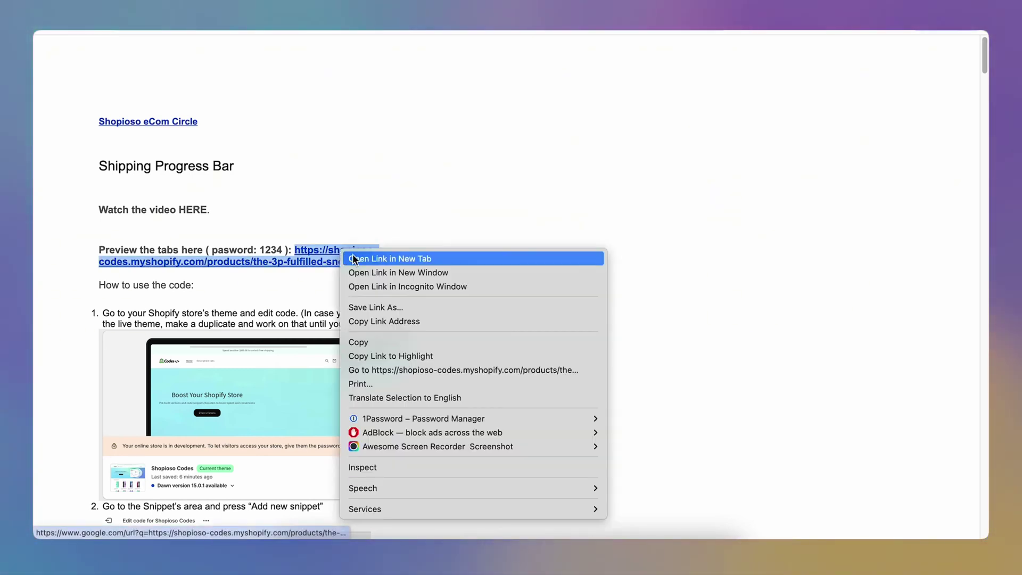
pyautogui.click(430, 287)
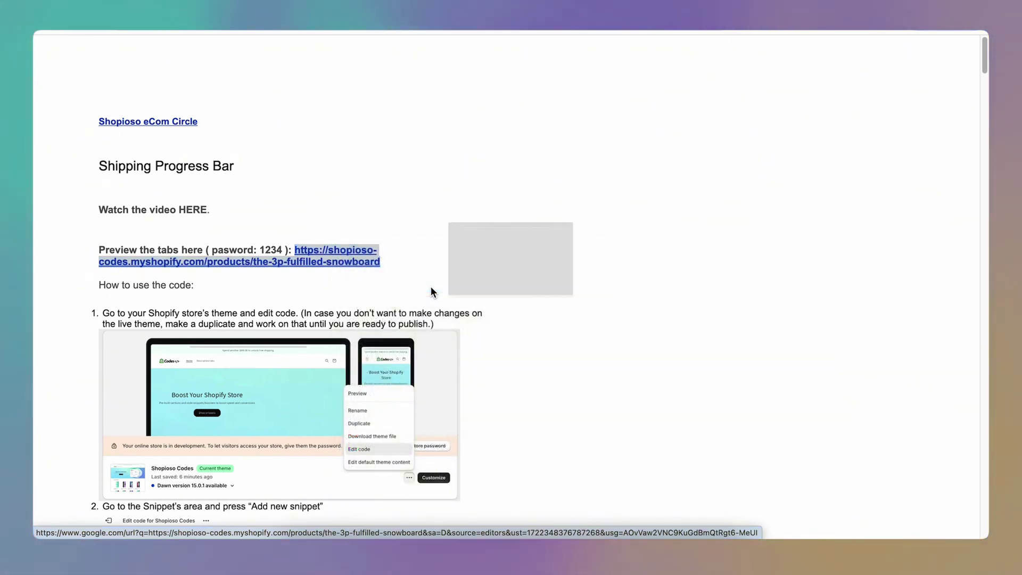
pyautogui.click(555, 341)
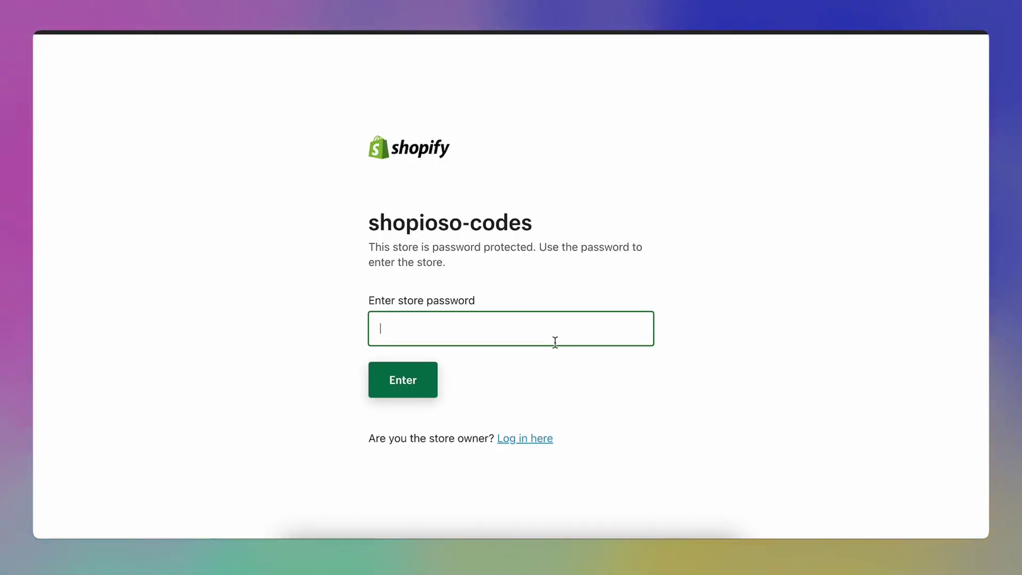
pyautogui.write('••••')
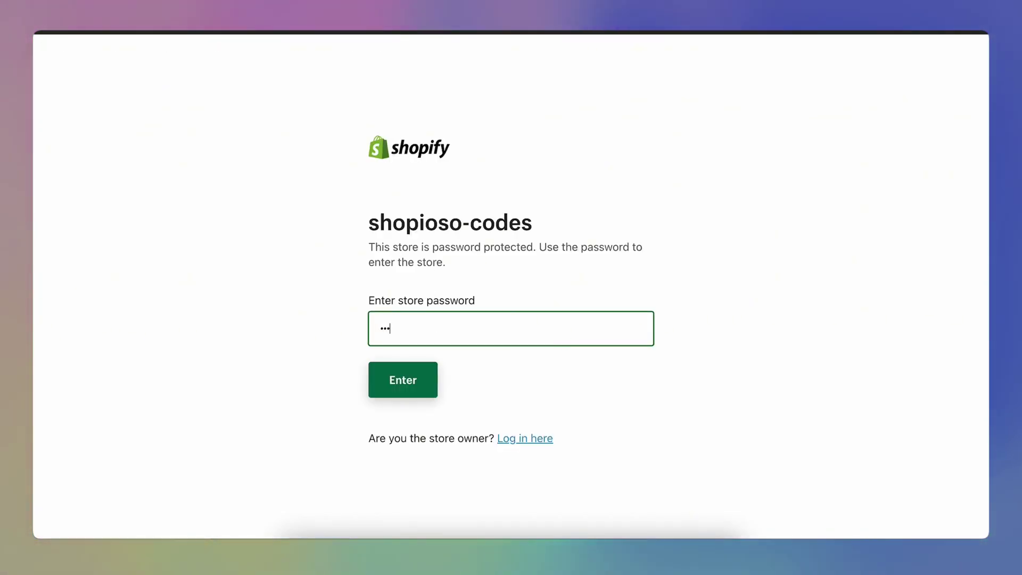
pyautogui.press('Return')
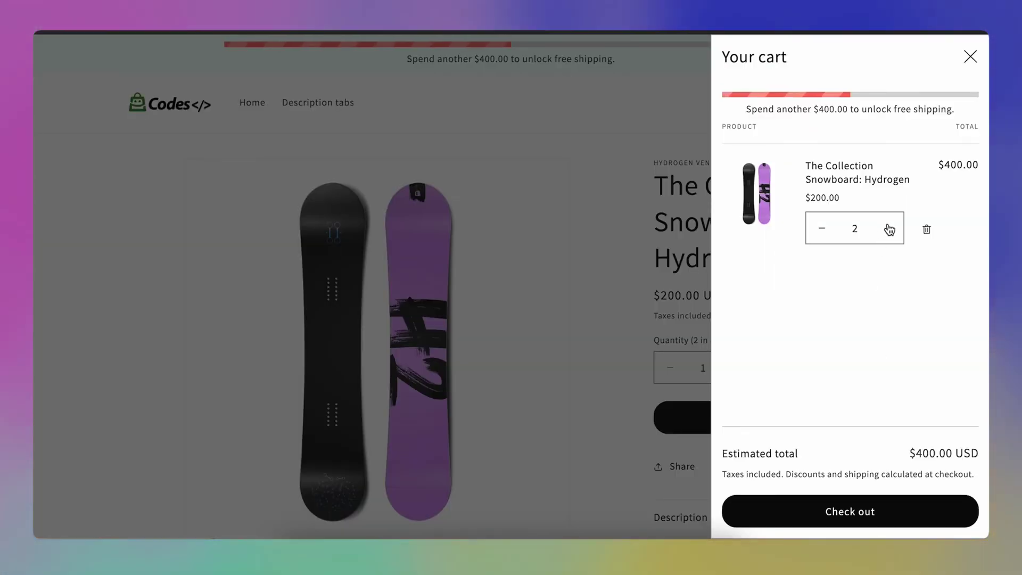
# Raise The Collection Snowboard: Hydrogen's quantity to 4 in the cart drawer, close the drawer, and reopen the cart.
pyautogui.click(889, 228)
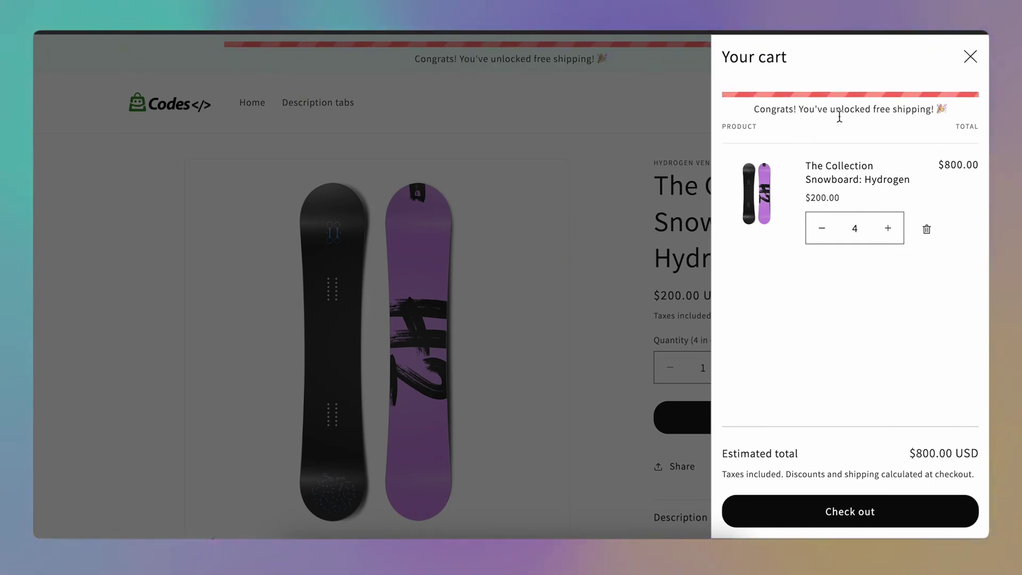
pyautogui.click(563, 114)
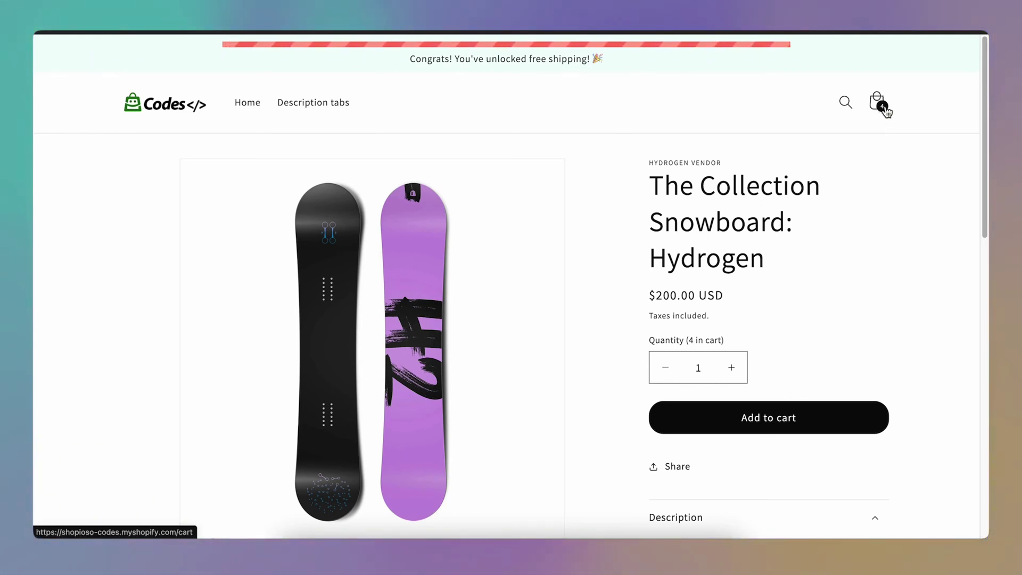
pyautogui.click(884, 109)
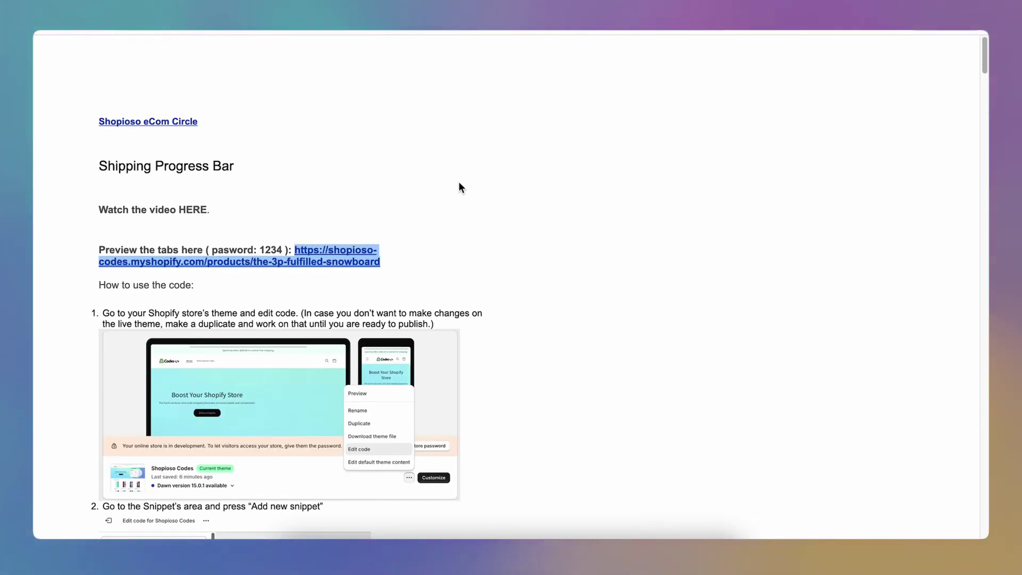
# Read the first setup instructions in the Shipping Progress Bar guide.
pyautogui.scroll(-5, 558, 213)
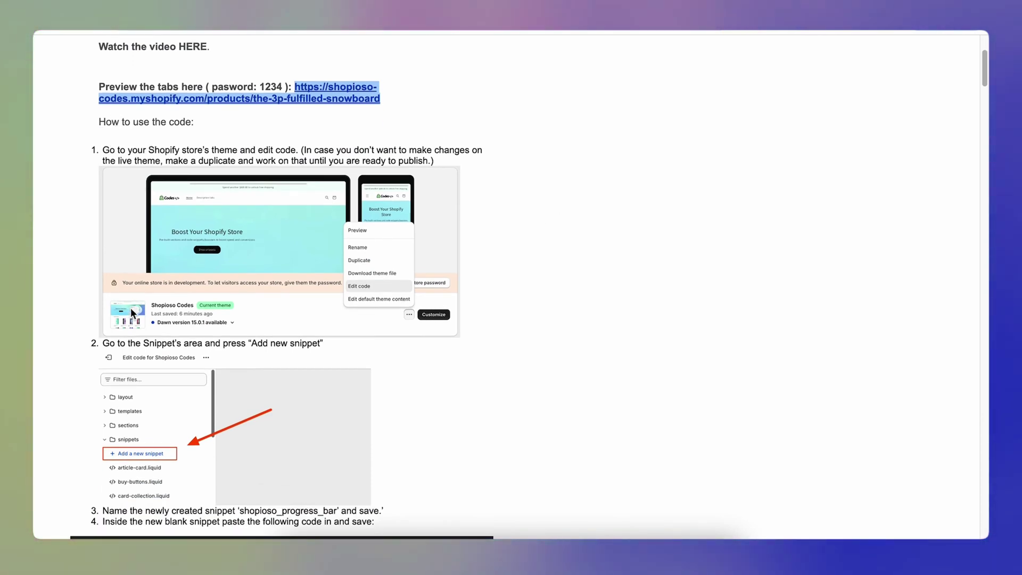
pyautogui.scroll(-1, 211, 236)
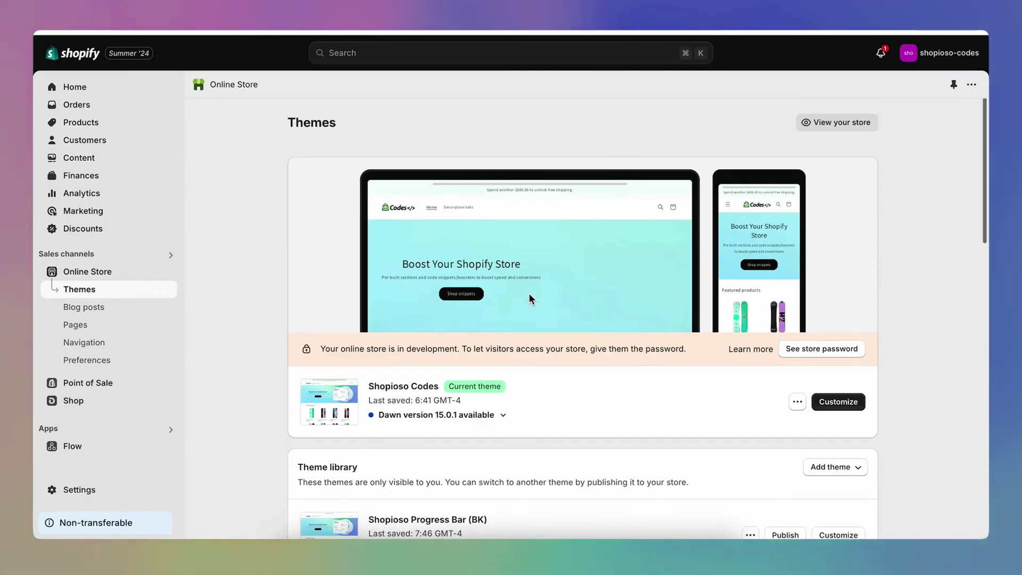
# Open the code editor for the Shopioso Progress Bar (BK) theme from the theme library and preview its store.
pyautogui.scroll(-4, 533, 293)
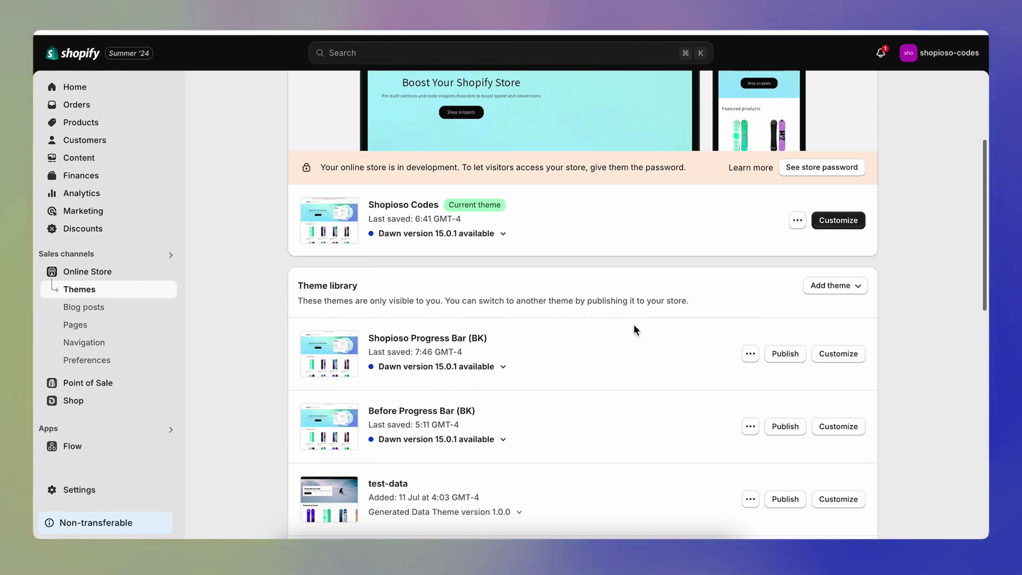
pyautogui.scroll(3, 647, 342)
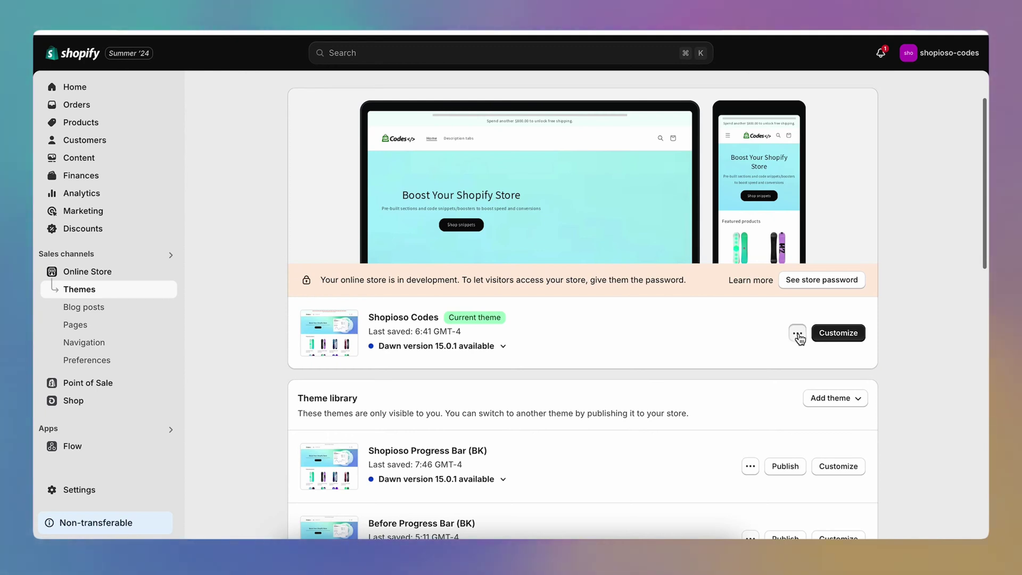
pyautogui.click(797, 334)
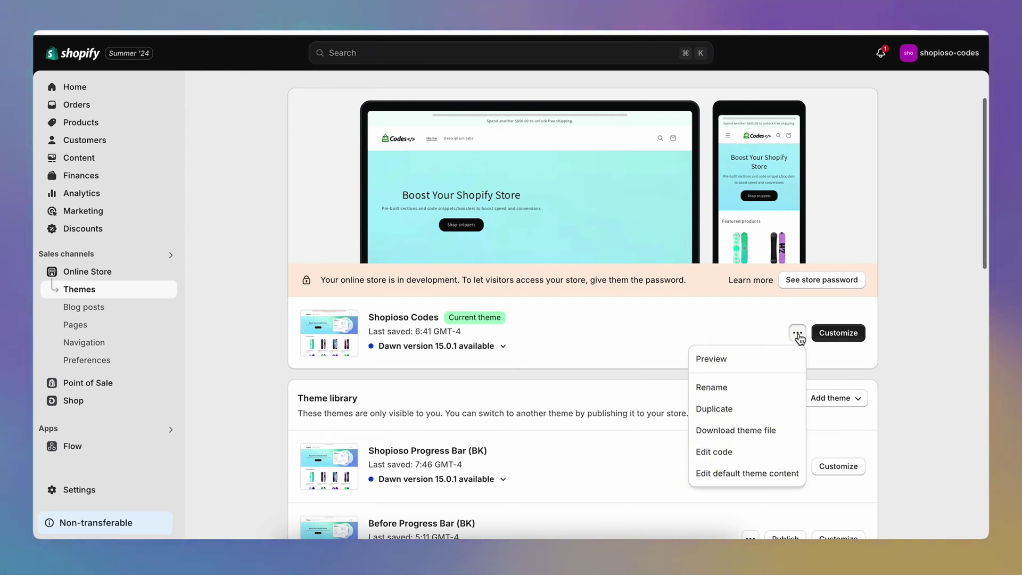
pyautogui.click(933, 333)
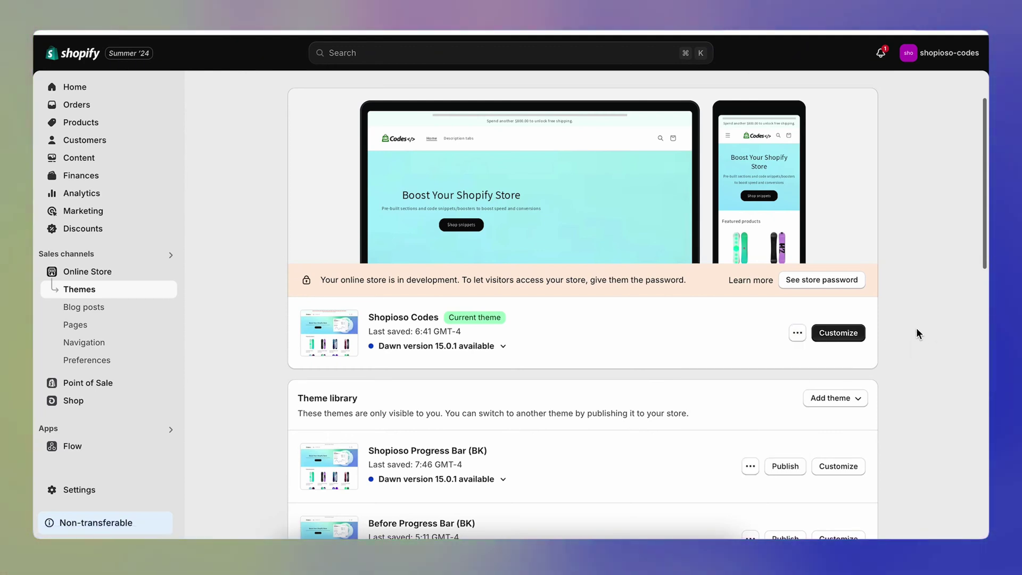
pyautogui.scroll(-2, 916, 327)
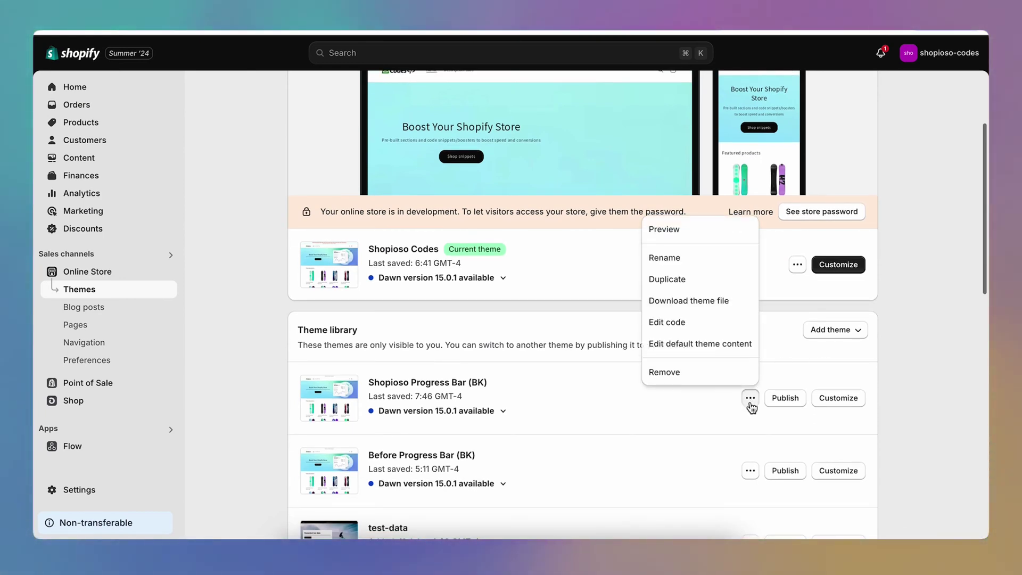
pyautogui.click(661, 324)
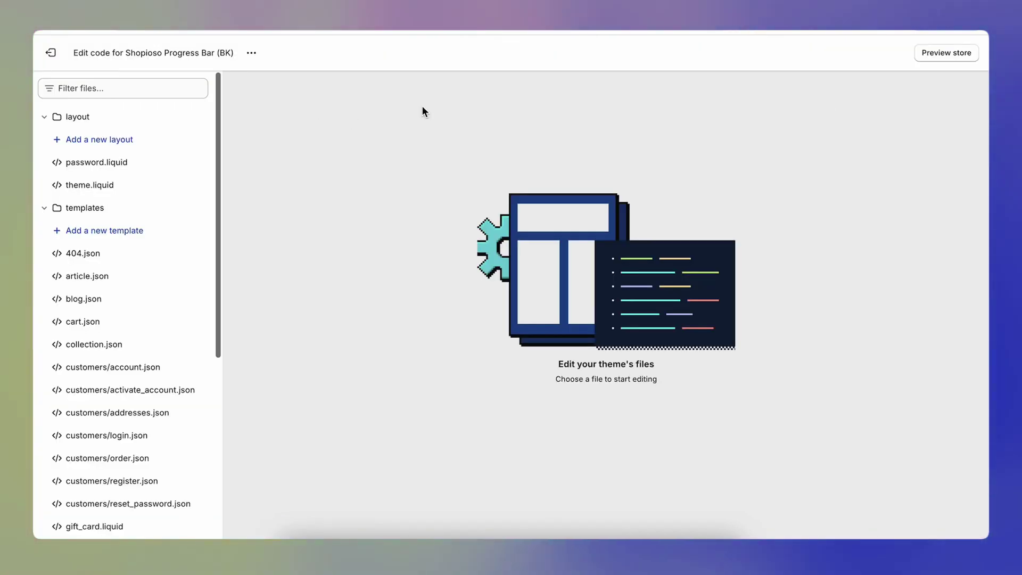
pyautogui.click(947, 52)
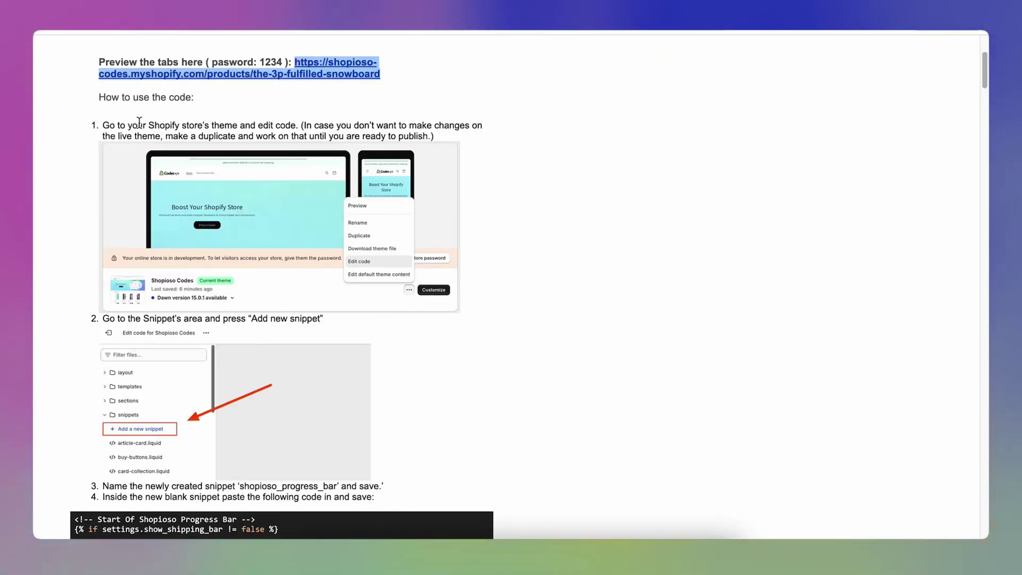
# Copy the snippet name from the guide and create a new theme snippet named shopioso_progress_bar.
pyautogui.scroll(-2, 105, 127)
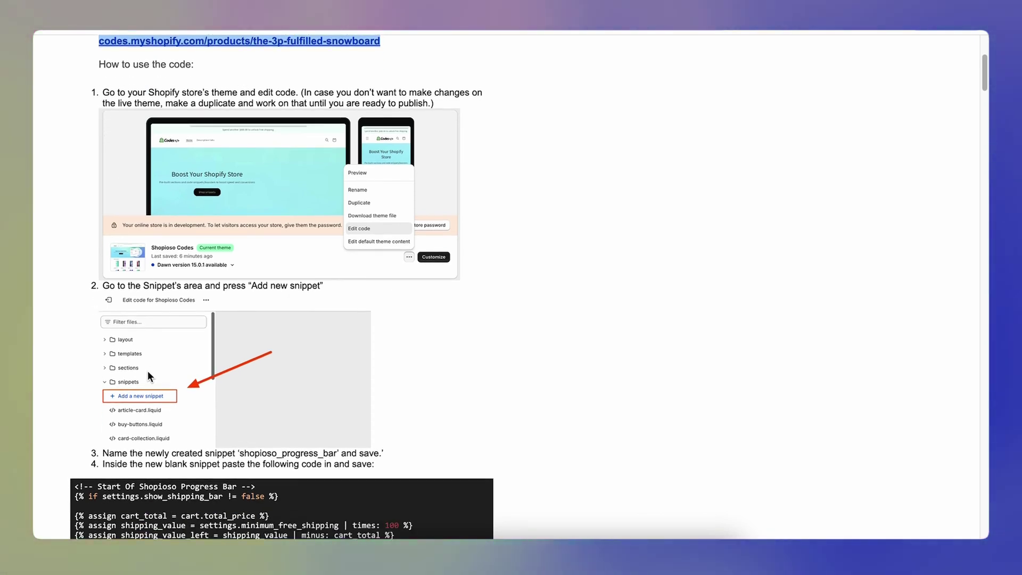
pyautogui.scroll(-1, 145, 398)
pyautogui.moveTo(240, 420); pyautogui.dragTo(293, 422)
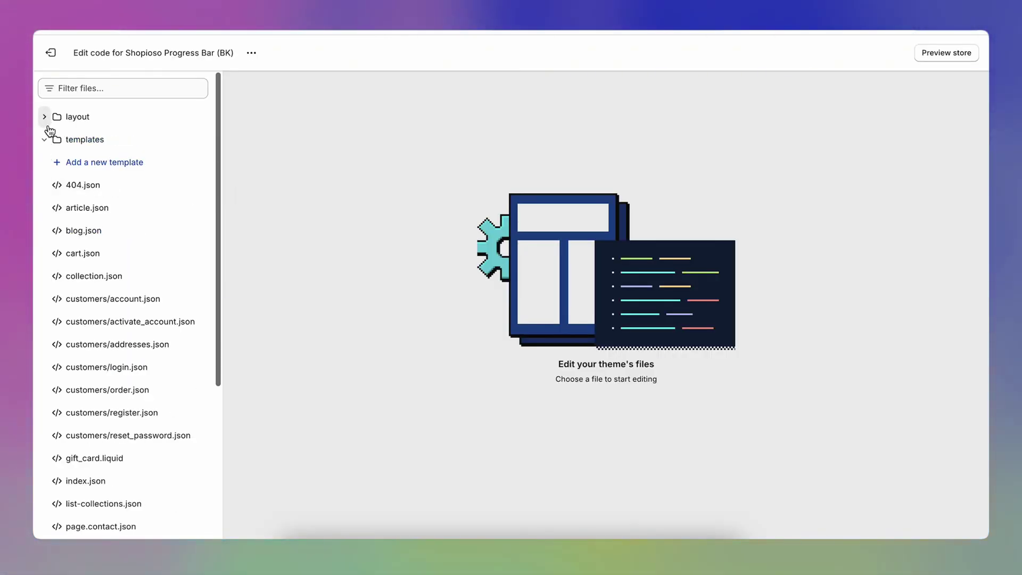
pyautogui.click(46, 141)
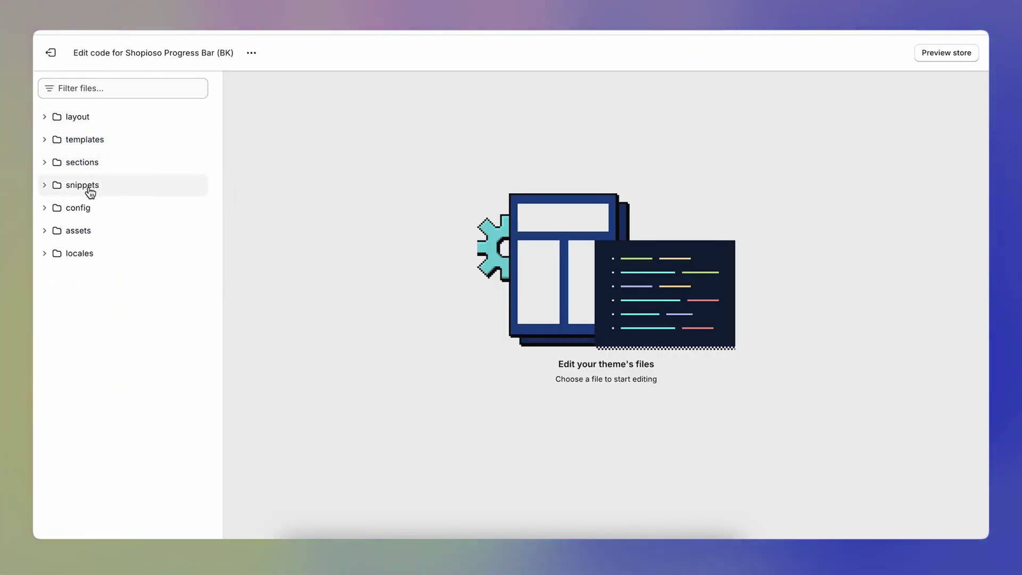
pyautogui.click(54, 187)
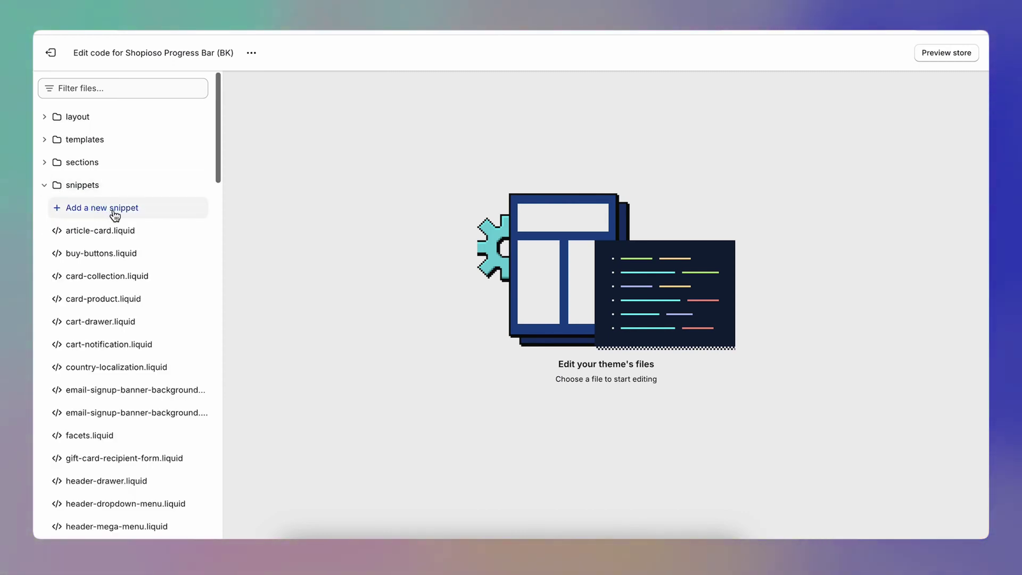
pyautogui.click(91, 213)
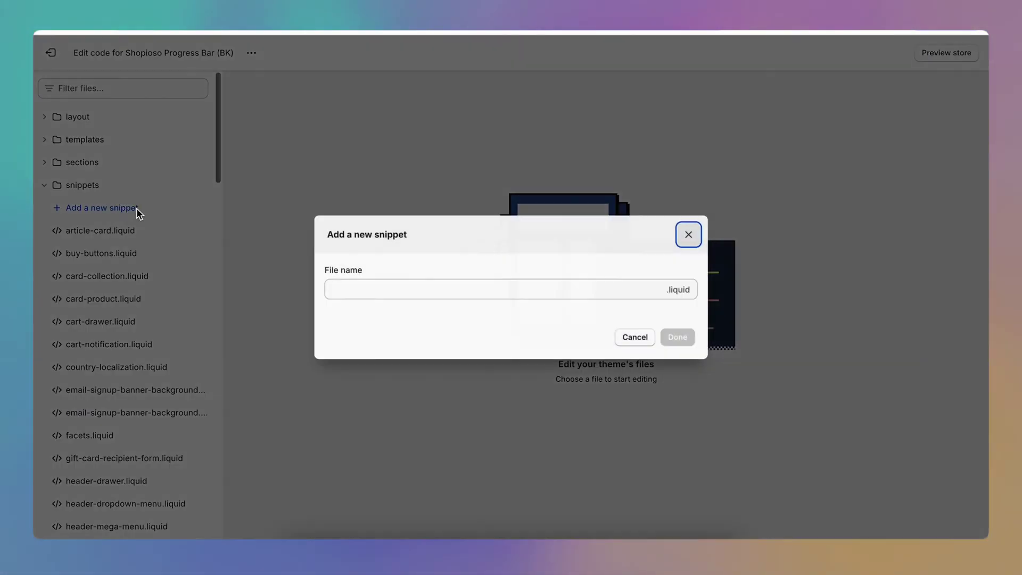
pyautogui.click(388, 290)
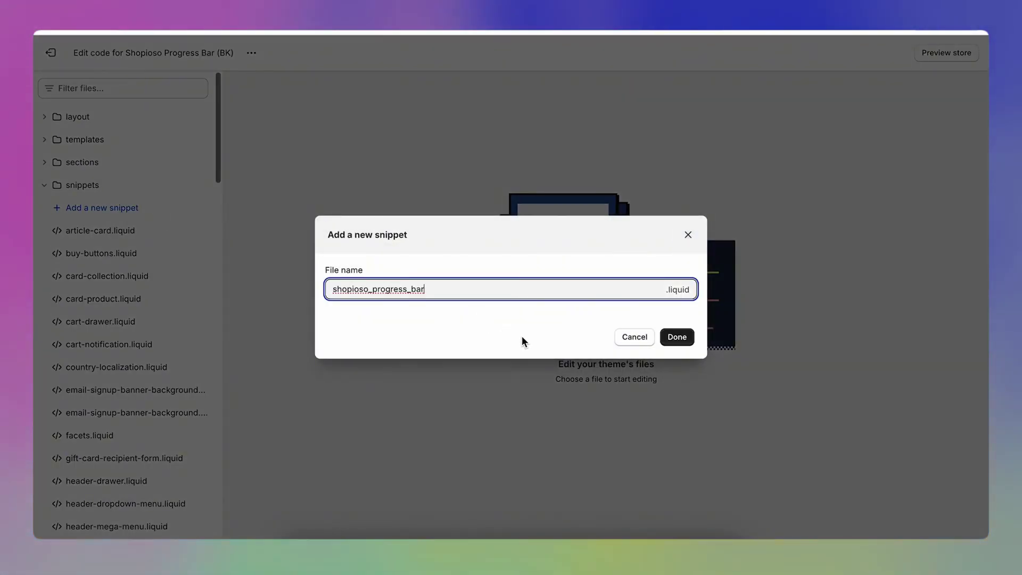
pyautogui.click(679, 340)
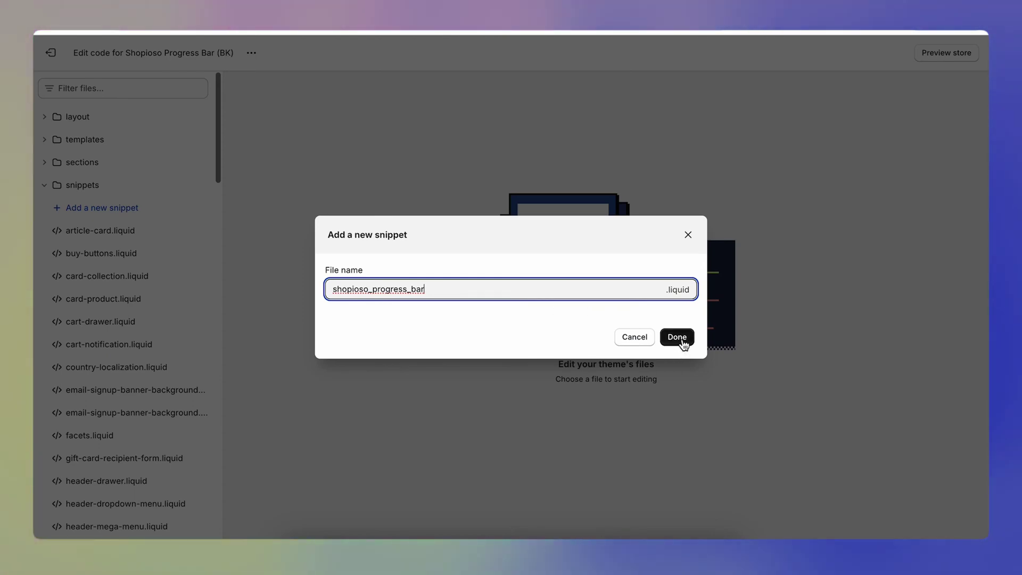
# Copy the full Shopioso Progress Bar code from the guide's step 4 into the blank shopioso_progress_bar.liquid snippet.
pyautogui.hotkey('ctrl', 'Tab')
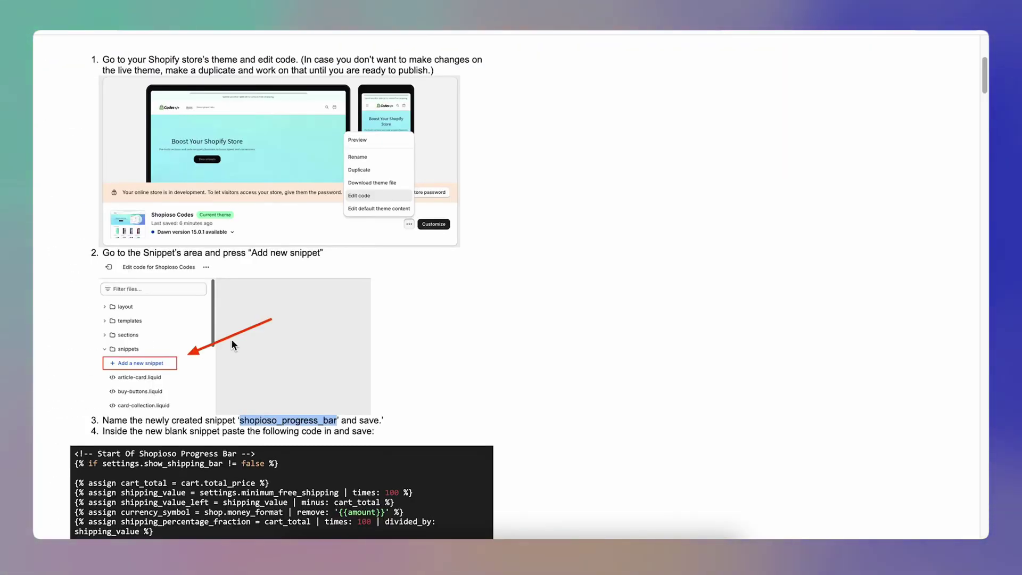
pyautogui.scroll(-3, 236, 357)
pyautogui.scroll(-3, 241, 376)
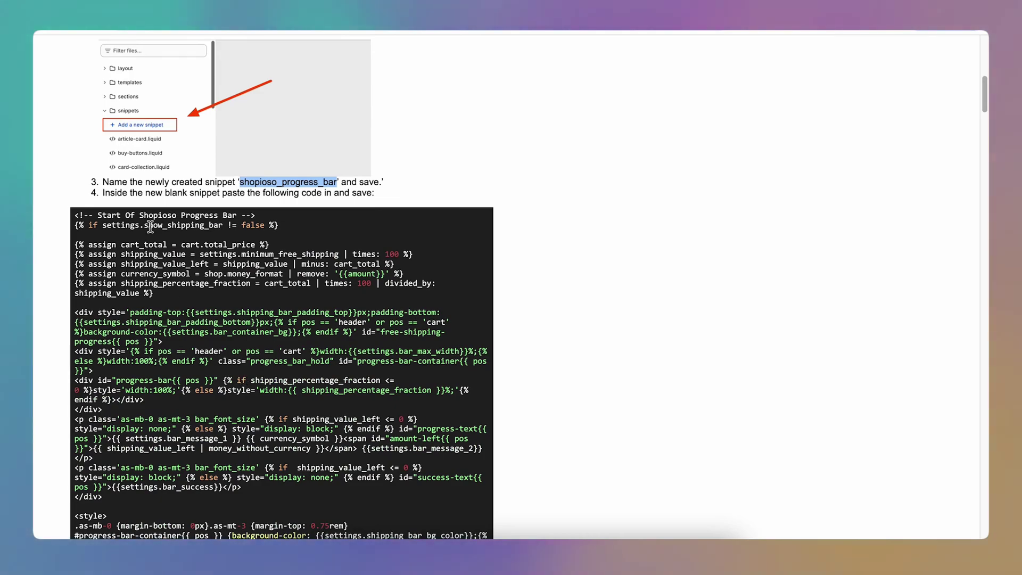
pyautogui.scroll(-15, 218, 279)
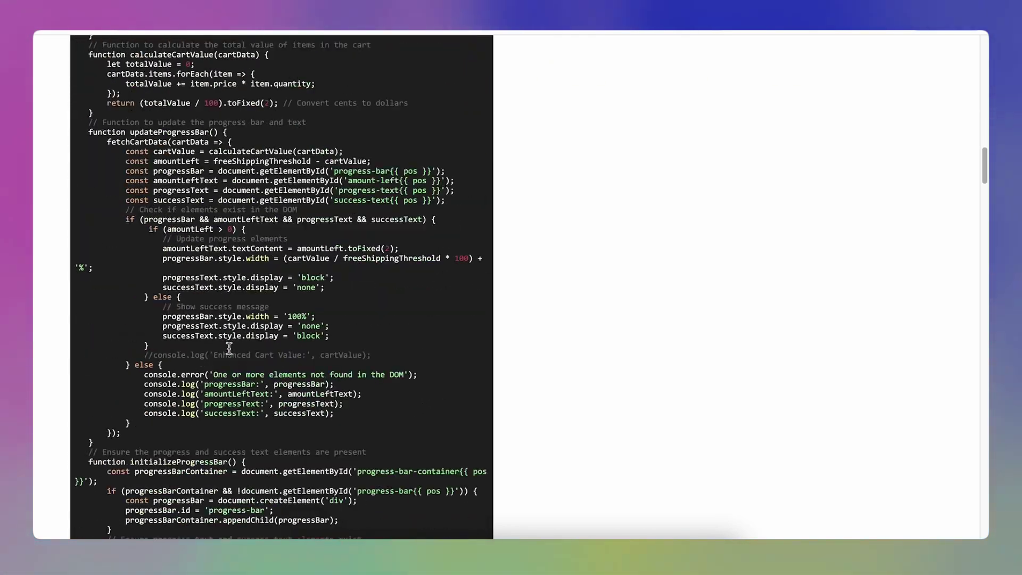
pyautogui.moveTo(270, 427); pyautogui.dragTo(69, 252)
pyautogui.rightClick(131, 253)
pyautogui.press('super+Tab')
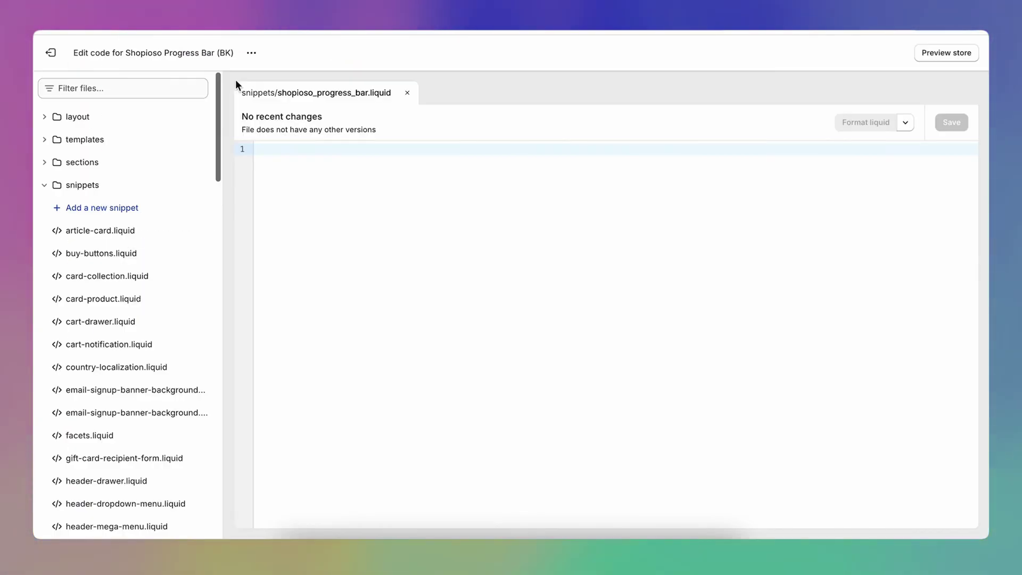
pyautogui.press('super+v')
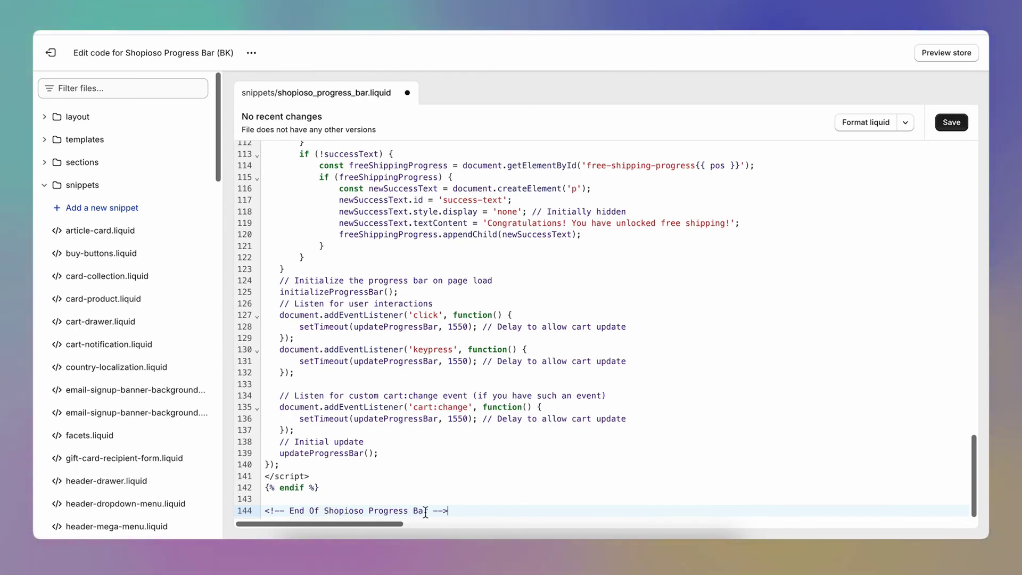
# Remove the empty first line above the Start Of Shopioso Progress Bar comment and save the snippet.
pyautogui.scroll(20, 426, 512)
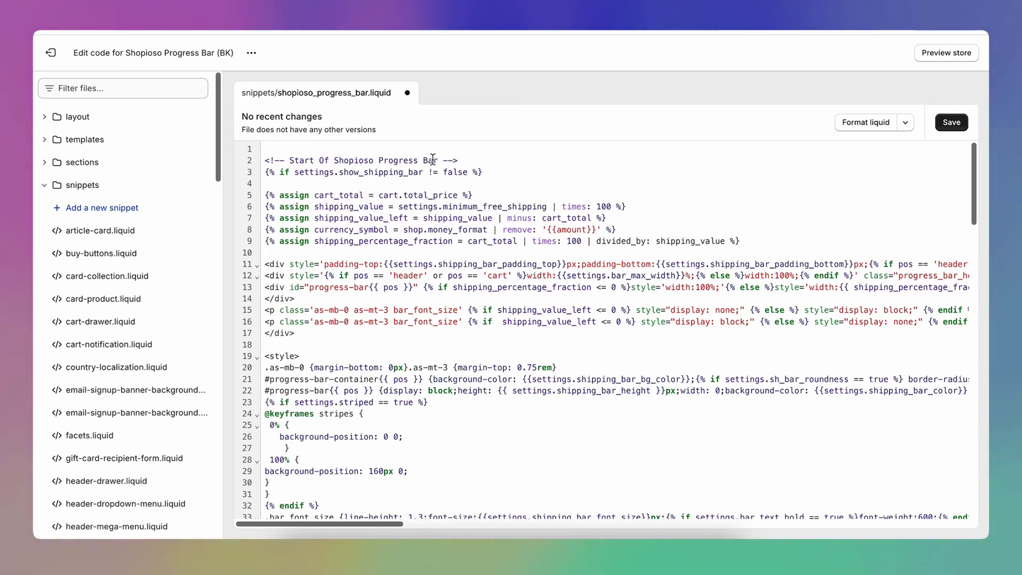
pyautogui.click(264, 160)
pyautogui.press('BackSpace')
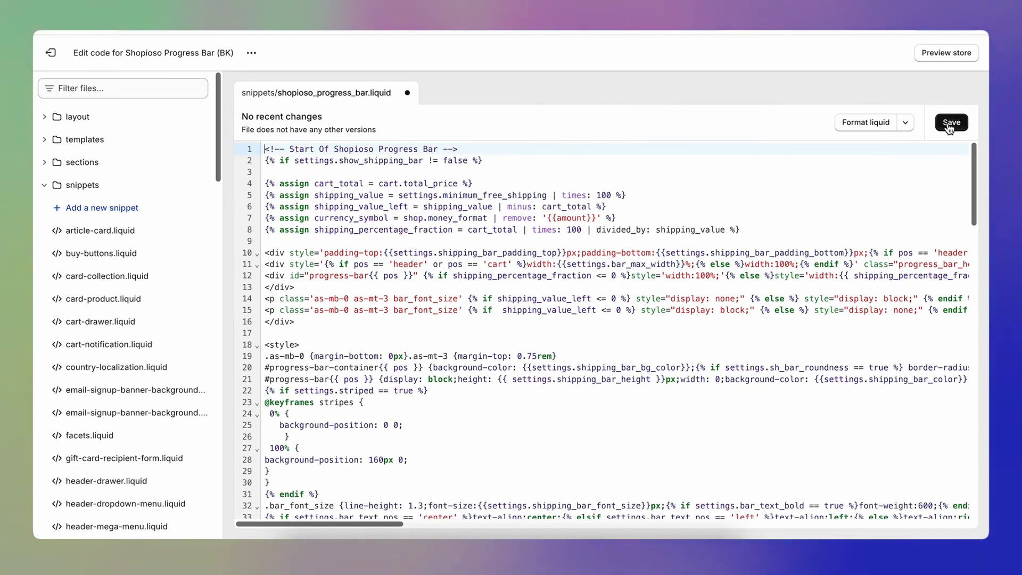
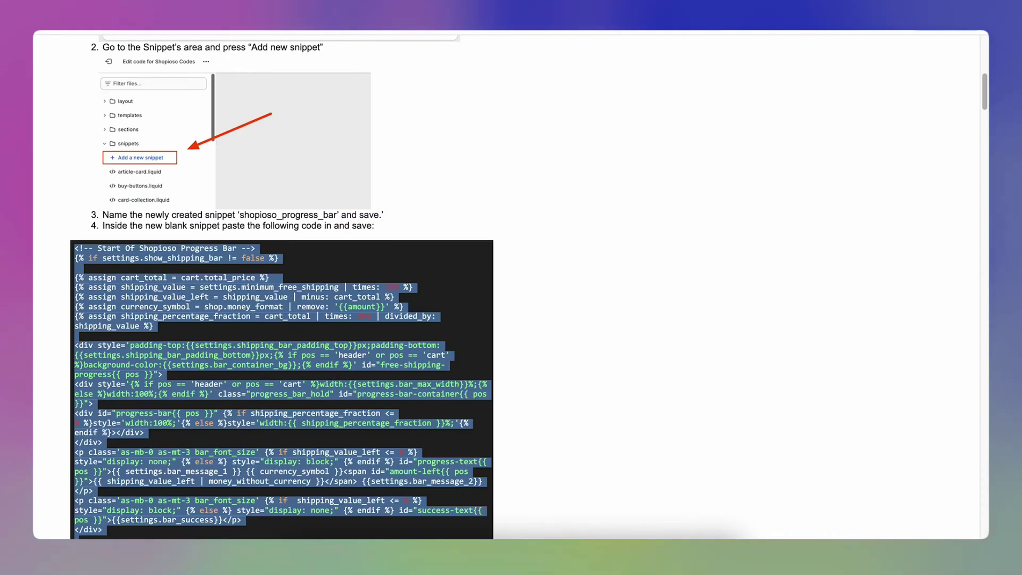
# Read guide steps 5 and 6, then filter the theme files by "setti" and open settings_schema.json.
pyautogui.scroll(-15, 574, 273)
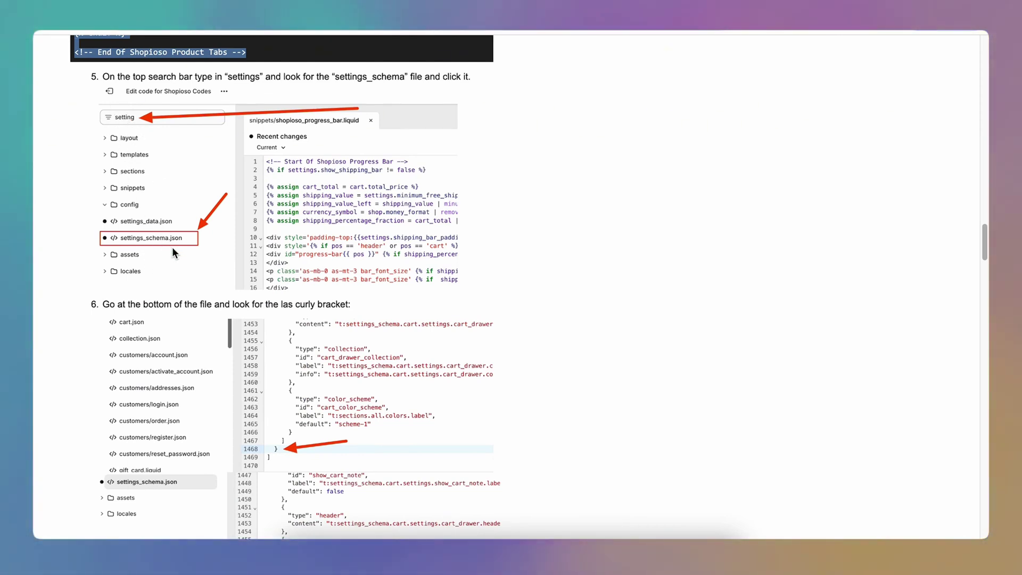
pyautogui.scroll(-2, 171, 247)
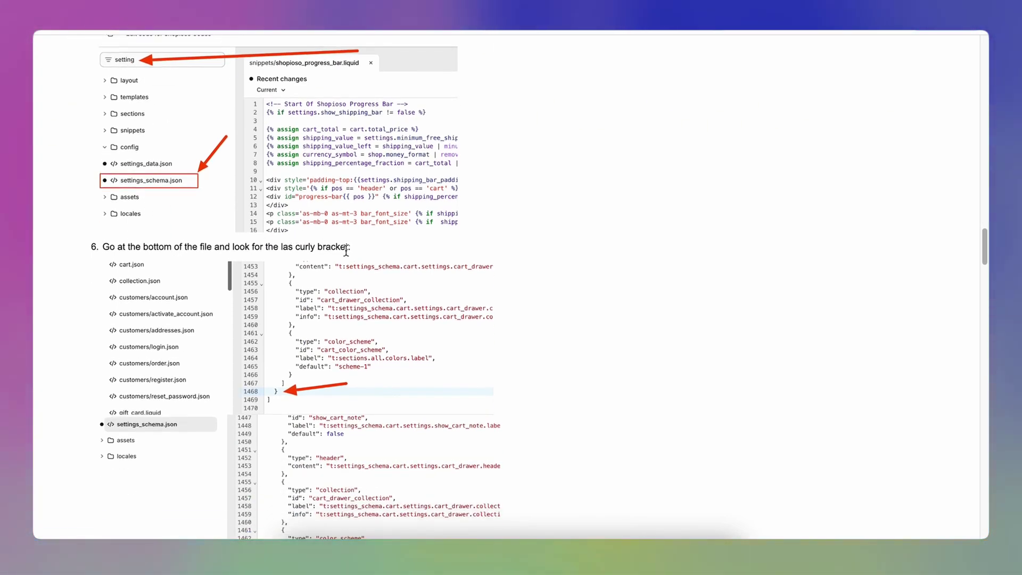
pyautogui.scroll(-1, 287, 343)
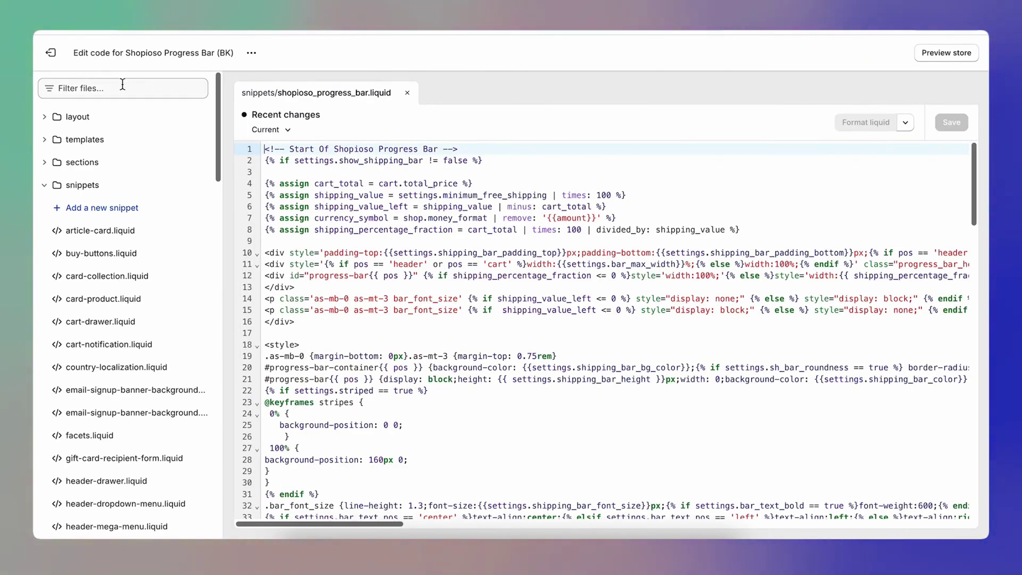
pyautogui.click(122, 84)
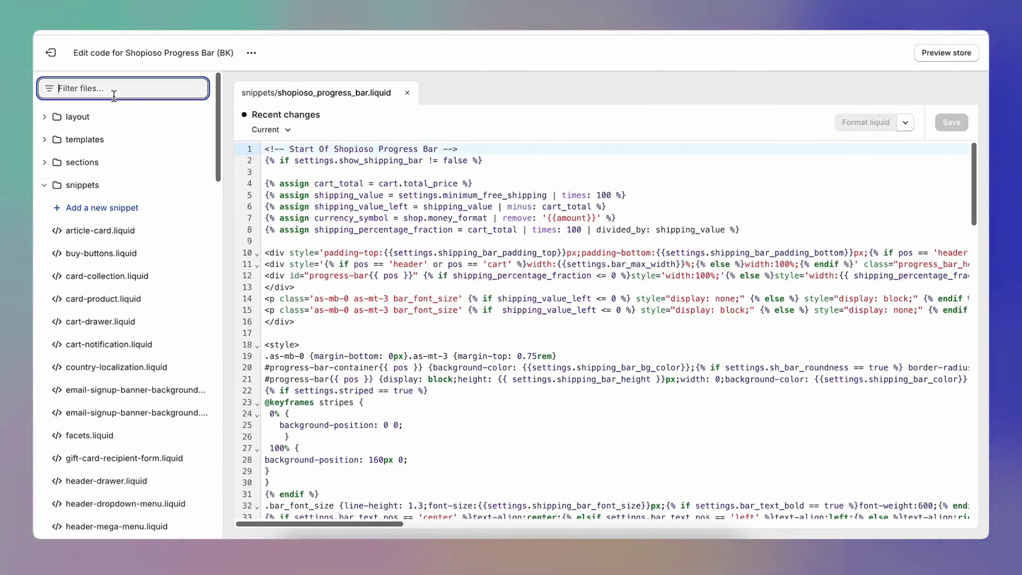
pyautogui.write('setti')
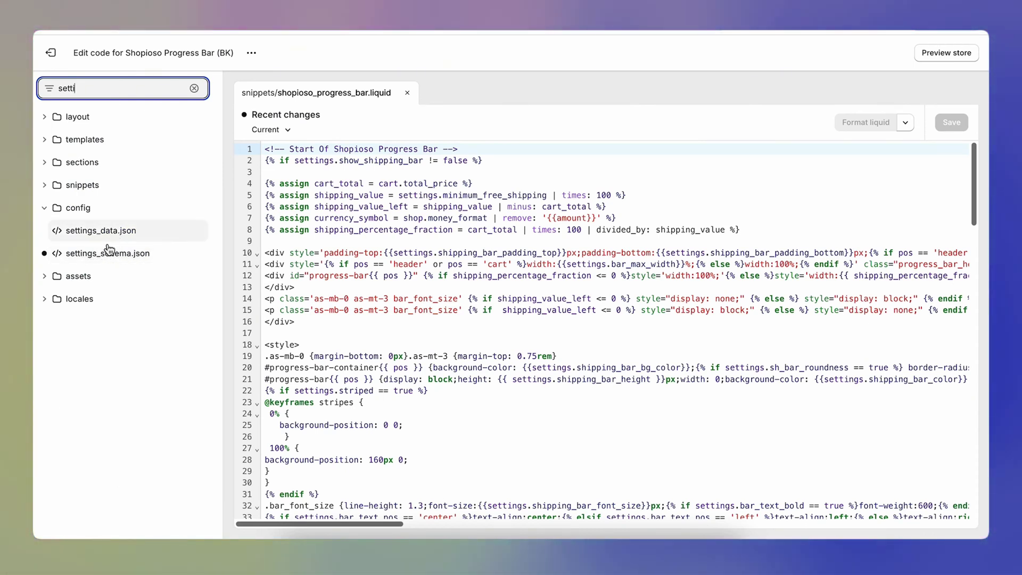
pyautogui.click(122, 260)
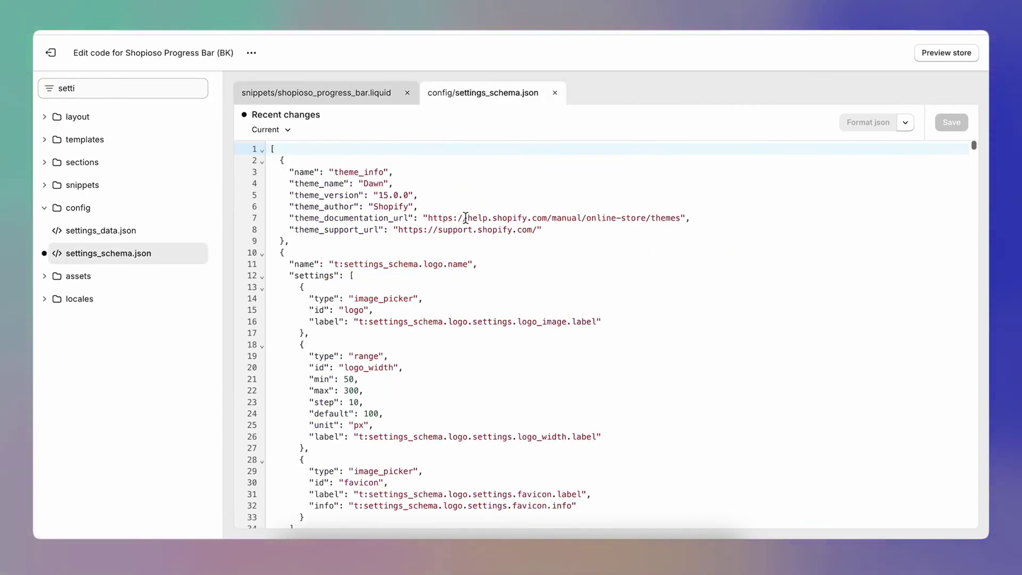
# Add a comma after the last curly bracket on line 1468 of settings_schema.json and insert an empty line below it.
pyautogui.scroll(-10, 464, 213)
pyautogui.scroll(-20, 465, 218)
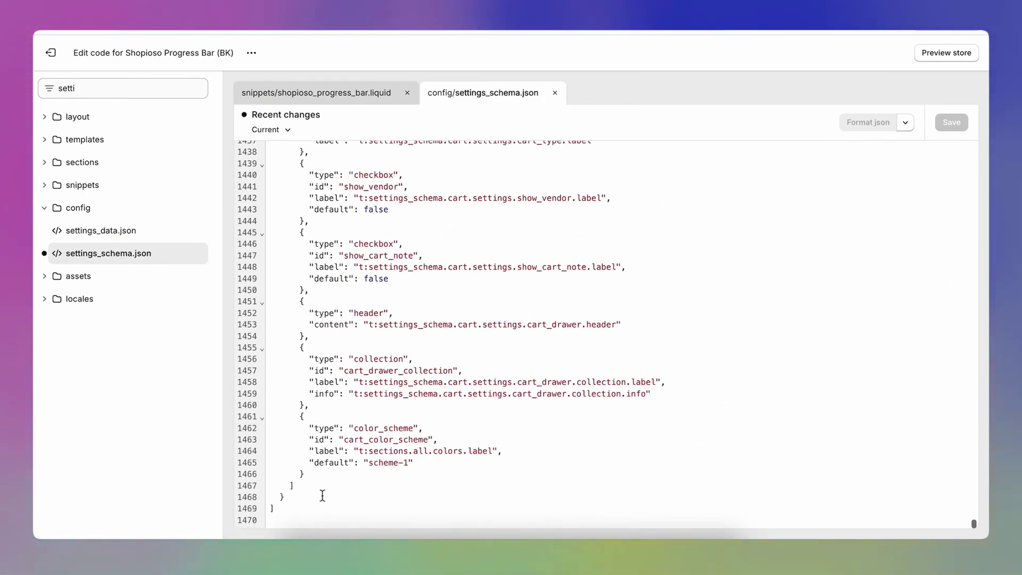
pyautogui.click(290, 497)
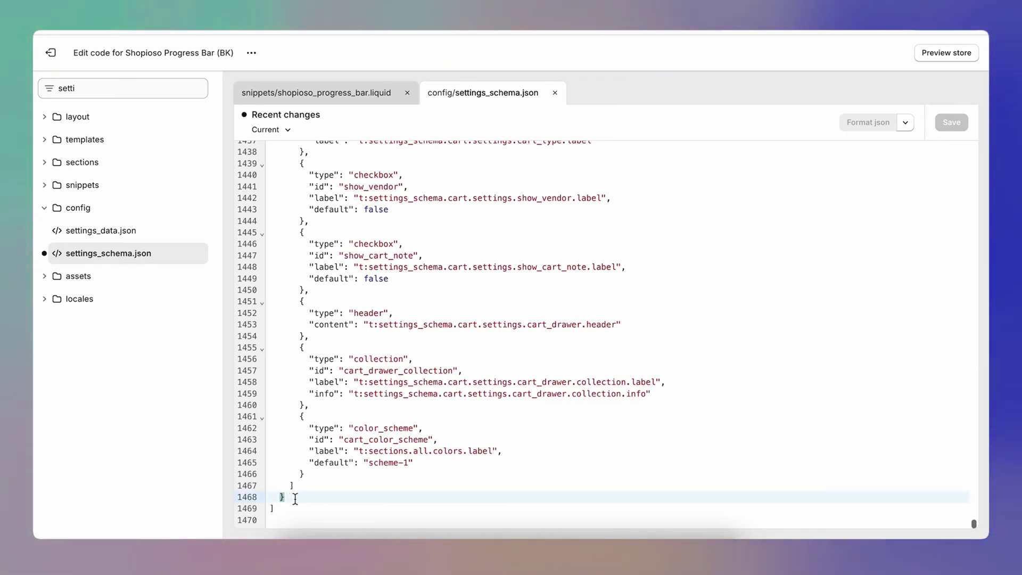
pyautogui.write(',')
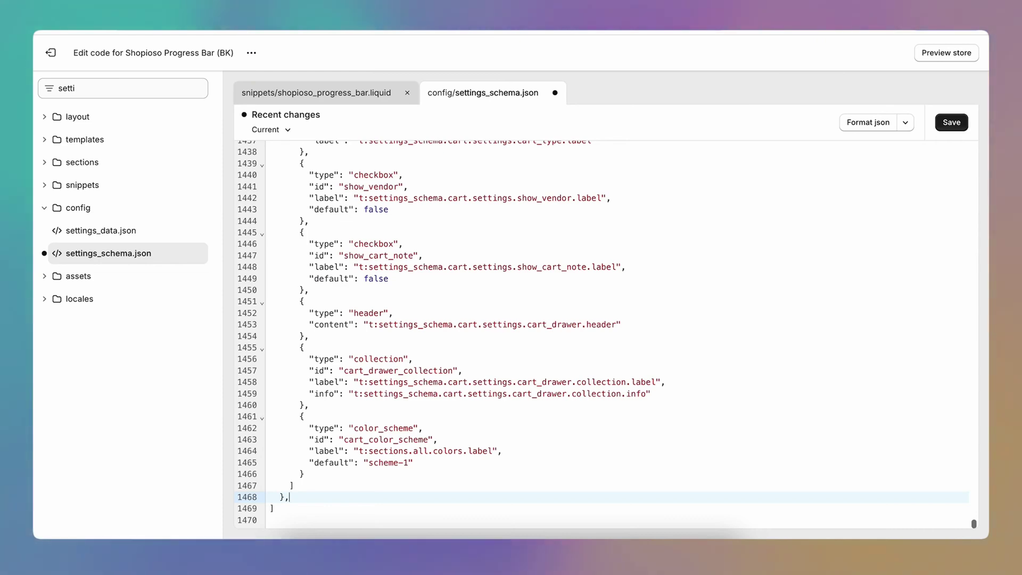
pyautogui.press('Return')
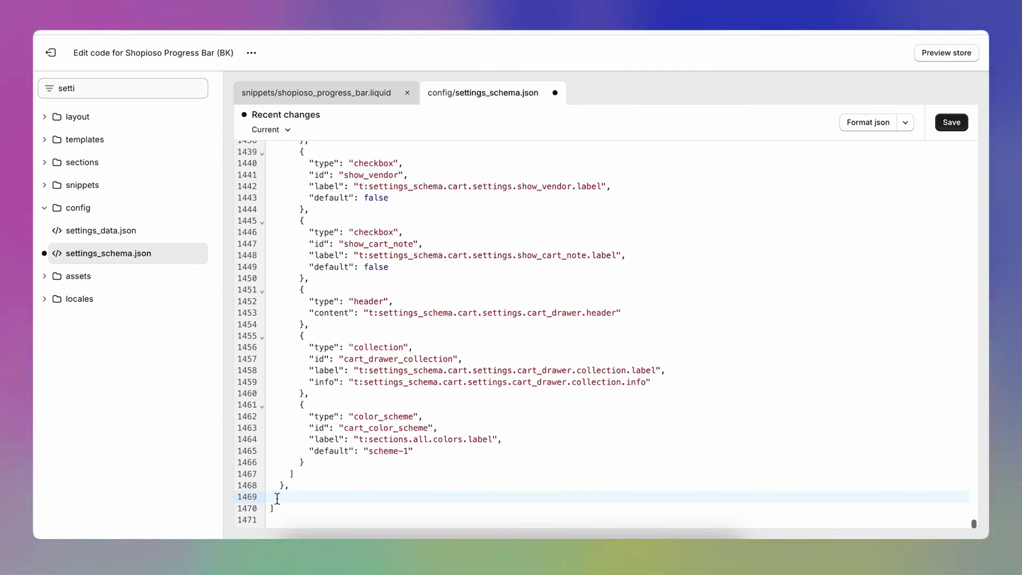
# Copy the progress bar settings block from the guide's step 6 into empty line 1469 of settings_schema.json and save the file.
pyautogui.click(432, 29)
pyautogui.scroll(-8, 395, 392)
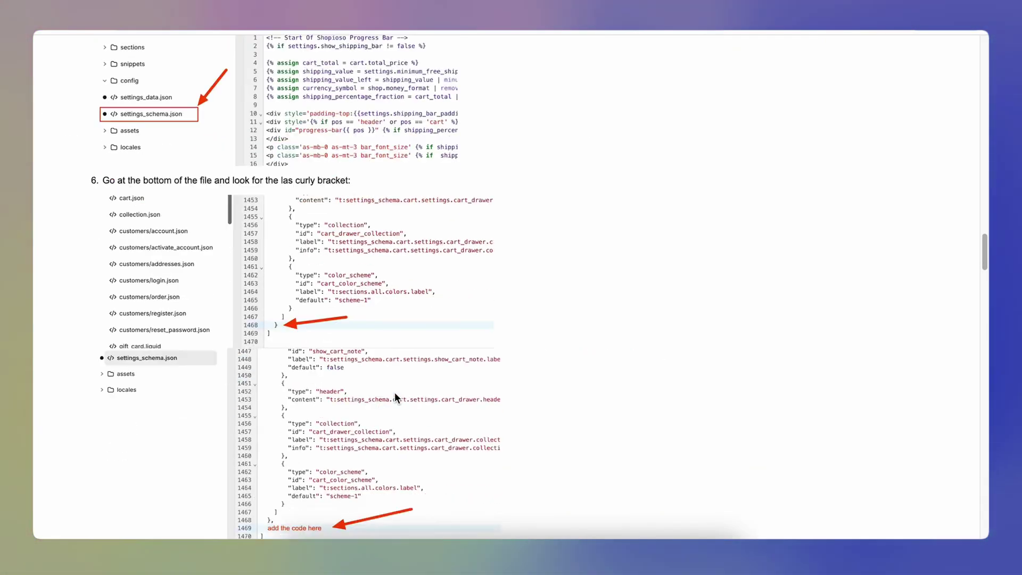
pyautogui.moveTo(66, 206); pyautogui.dragTo(235, 400)
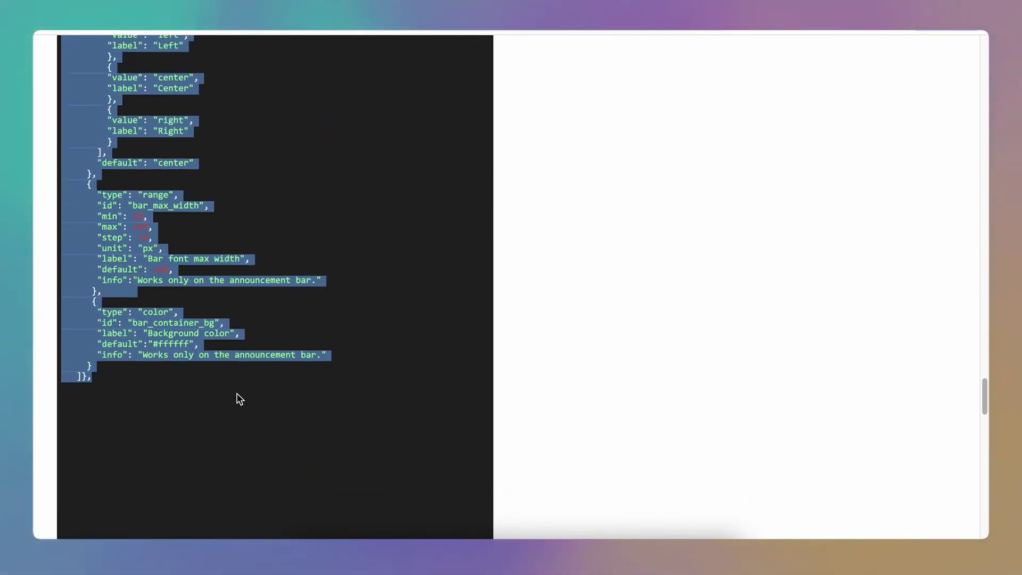
pyautogui.scroll(-5, 235, 399)
pyautogui.rightClick(140, 101)
pyautogui.click(190, 130)
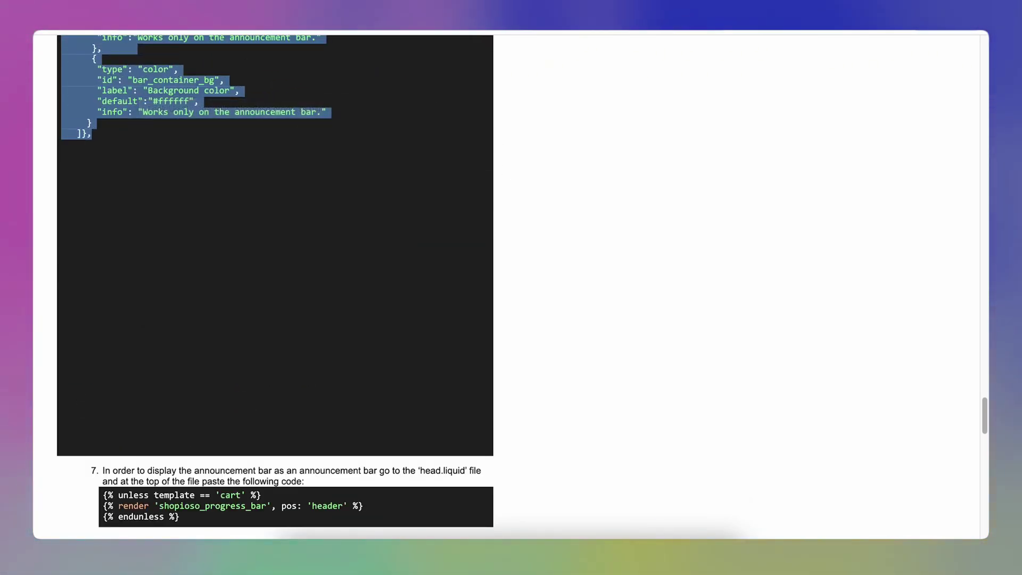
pyautogui.hotkey('ctrl', 'Tab')
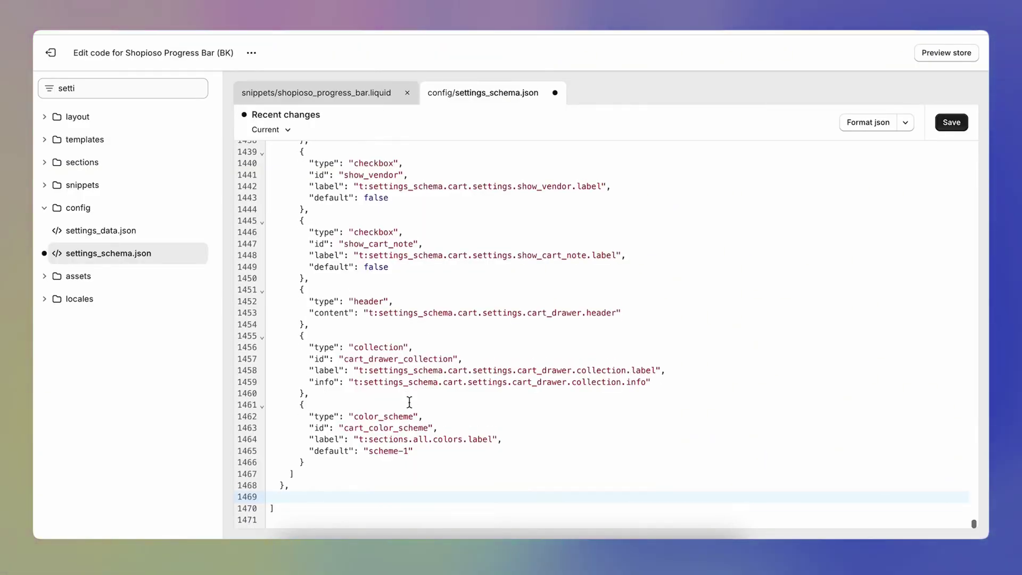
pyautogui.hotkey('ctrl', 'v')
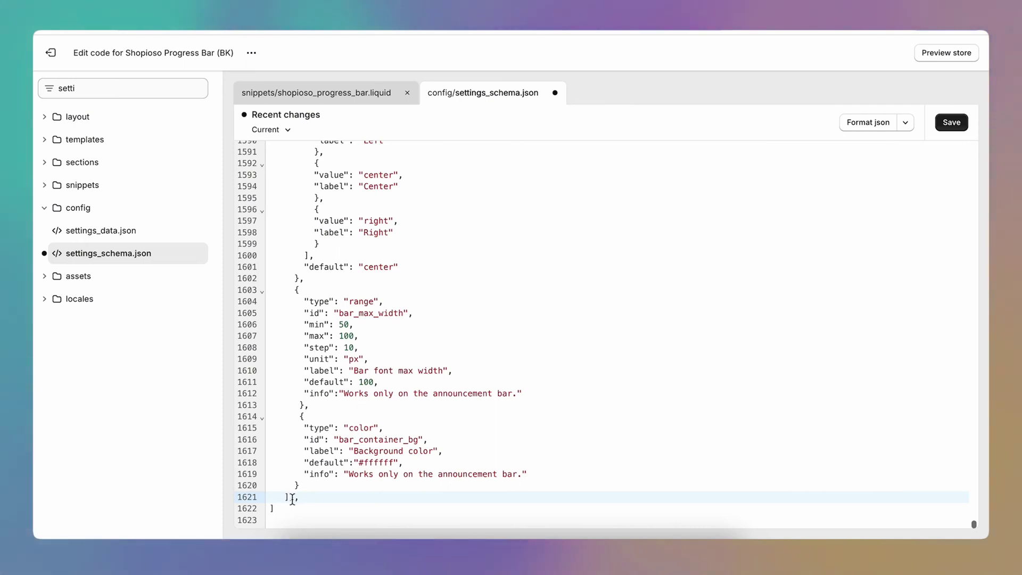
pyautogui.write('}')
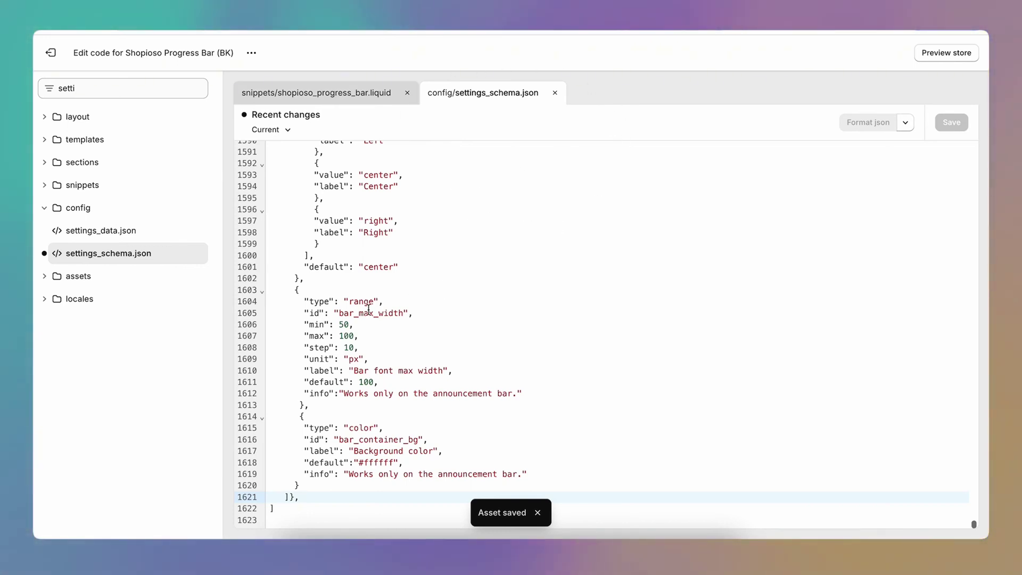
# Check the pasted Shopioso progress bar settings and the comma after the curly bracket preceding them on line 1468.
pyautogui.scroll(10, 368, 443)
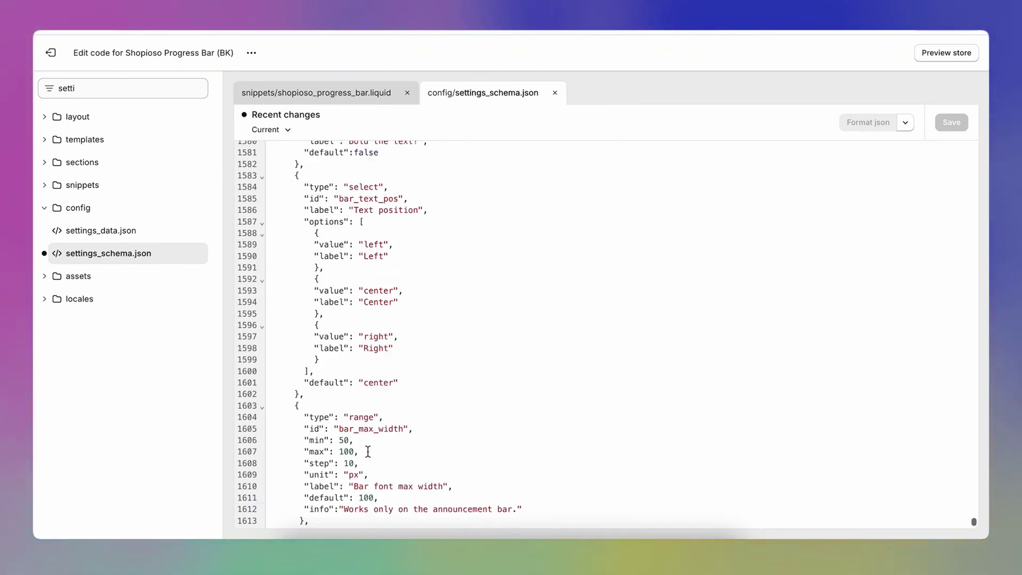
pyautogui.scroll(15, 373, 441)
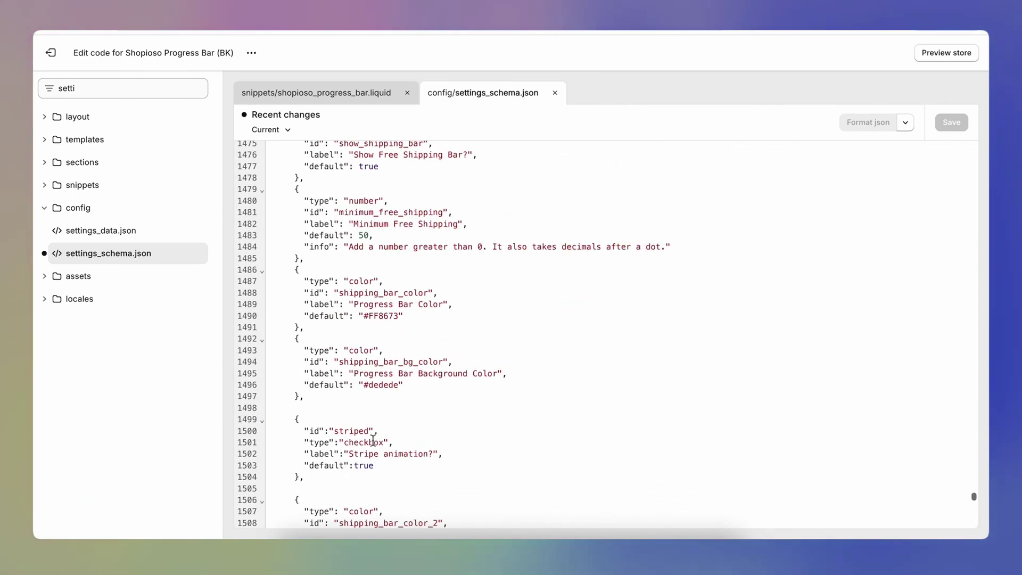
pyautogui.scroll(2, 373, 440)
pyautogui.click(282, 212)
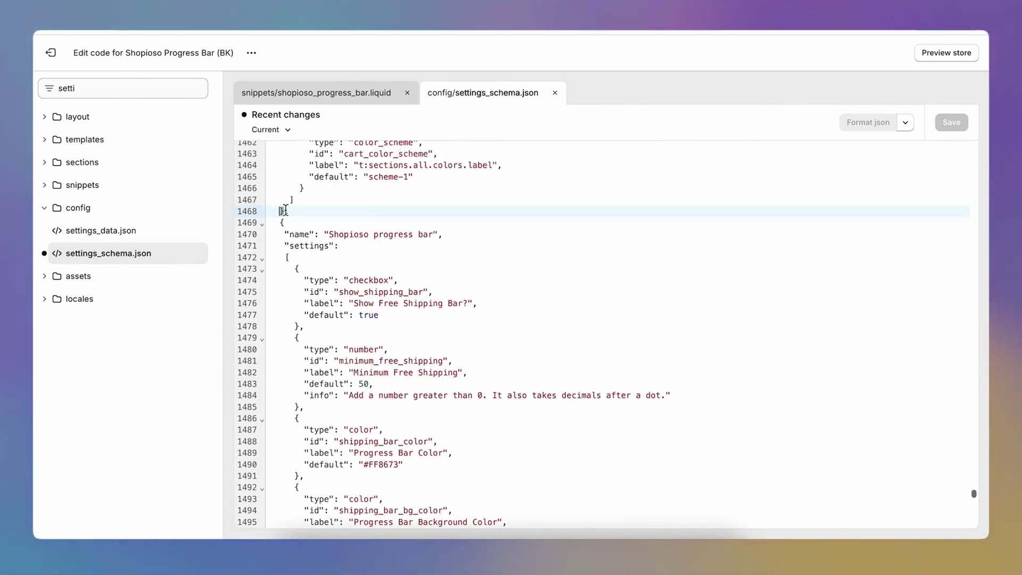
pyautogui.click(286, 213)
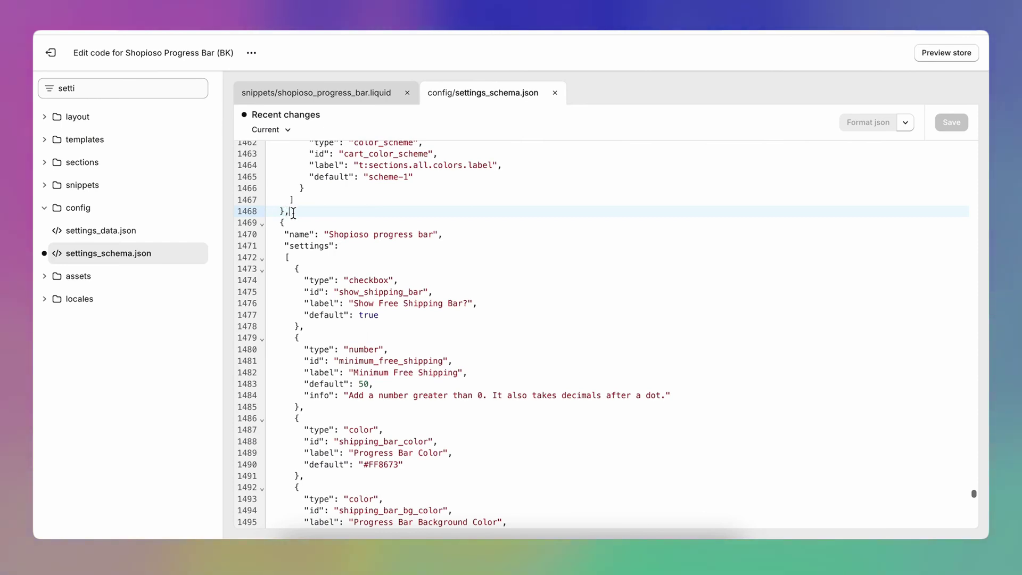
# Copy the three-line code from the guide's step 7 that renders 'shopioso_progress_bar' with pos: 'header' unless the template is 'cart'.
pyautogui.click(294, 213)
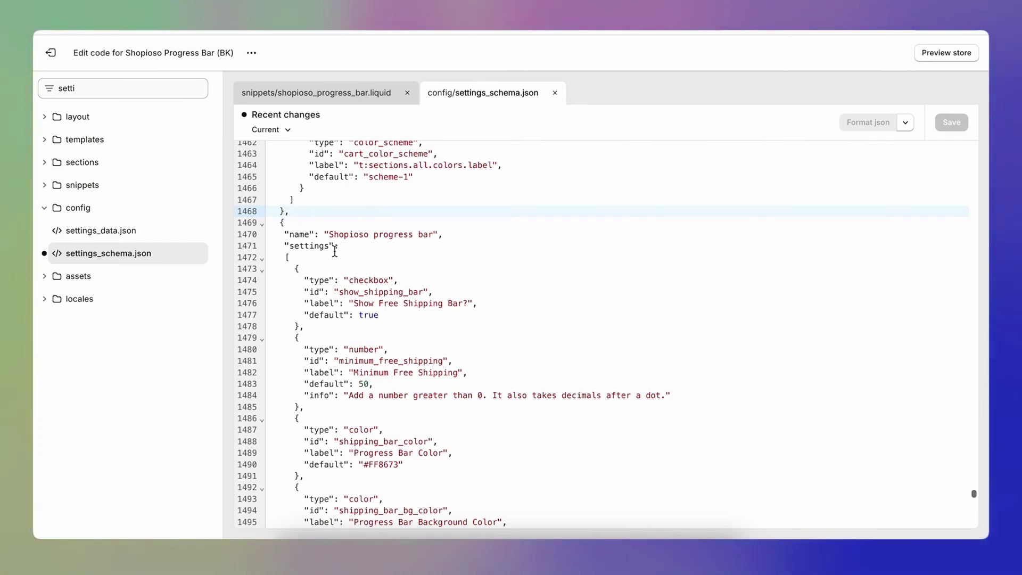
pyautogui.hotkey('ctrl', 'Tab')
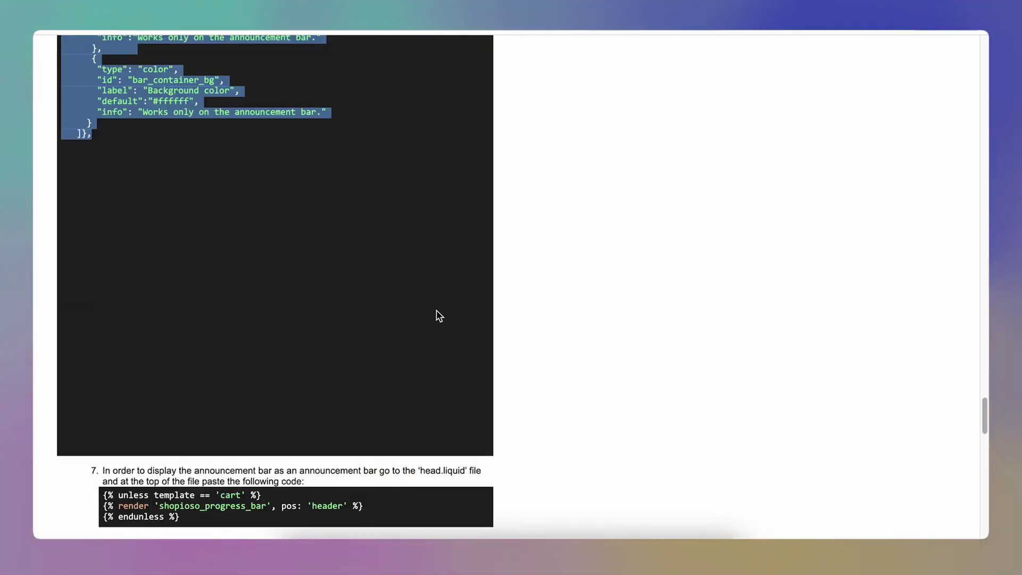
pyautogui.scroll(-3, 456, 319)
pyautogui.scroll(-3, 455, 319)
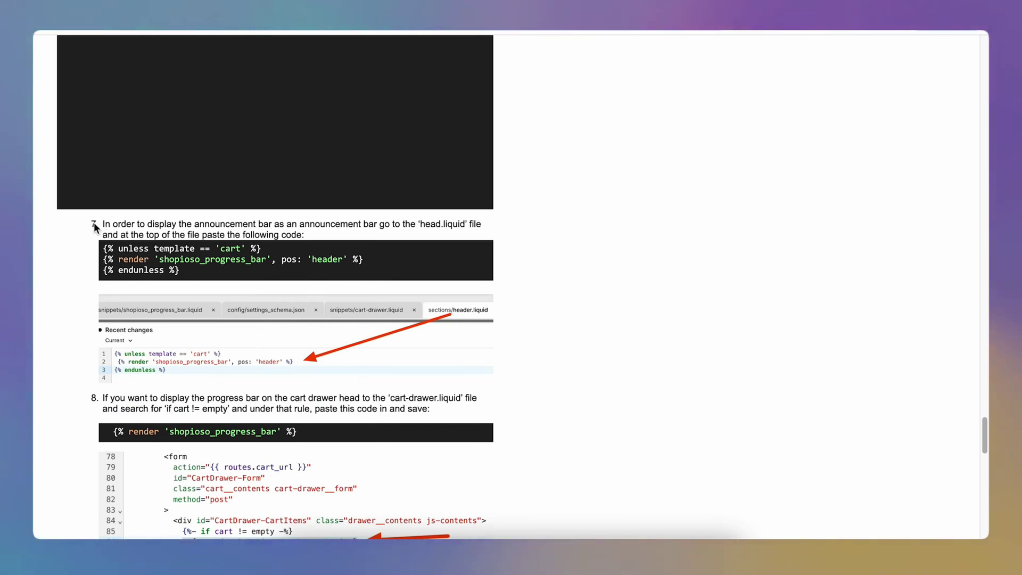
pyautogui.scroll(-1, 100, 276)
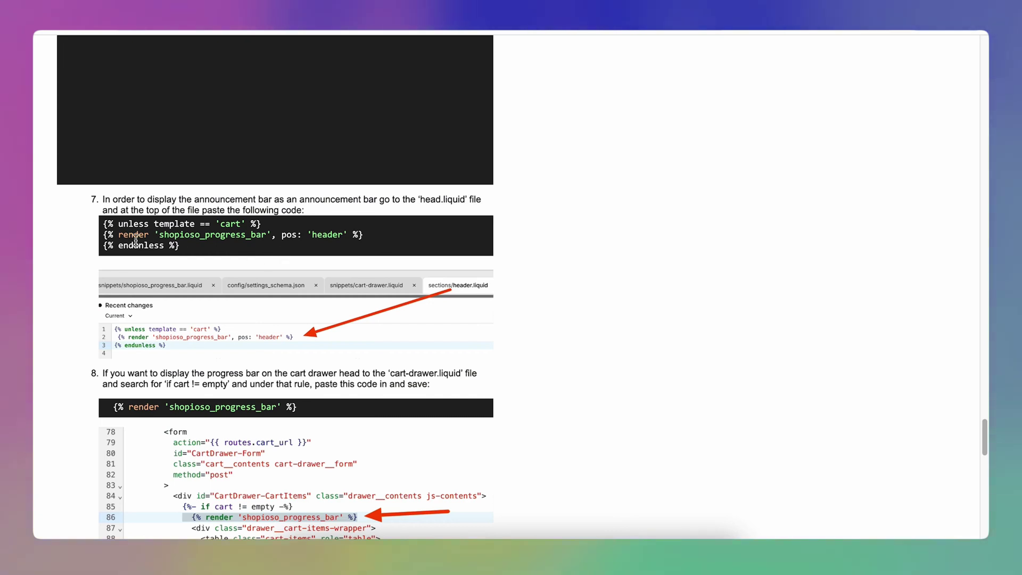
pyautogui.moveTo(103, 223); pyautogui.dragTo(187, 248)
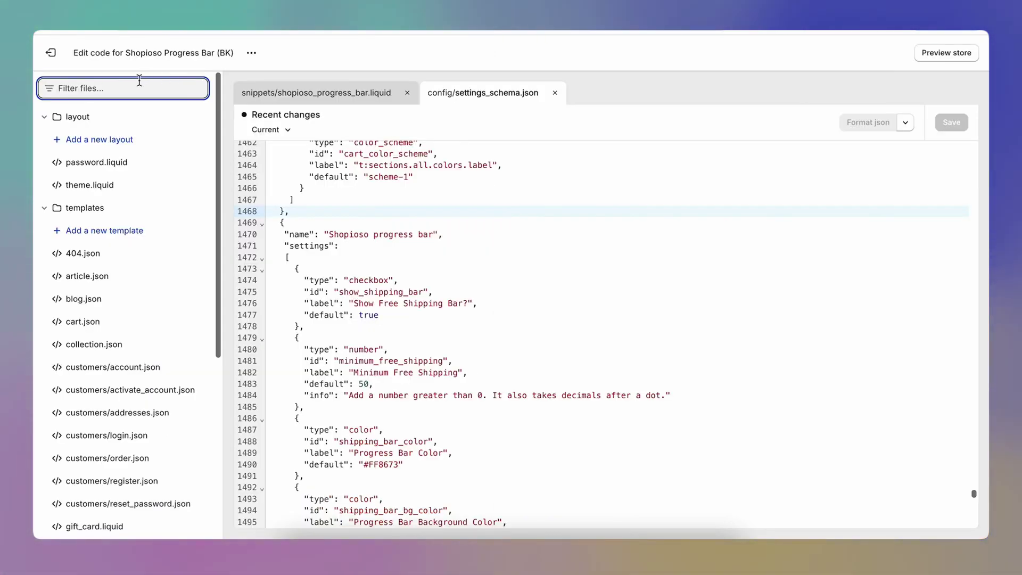
# Filter the theme files by "head", open header.liquid in sections, and paste the copied render code at the very start of the file.
pyautogui.write('head')
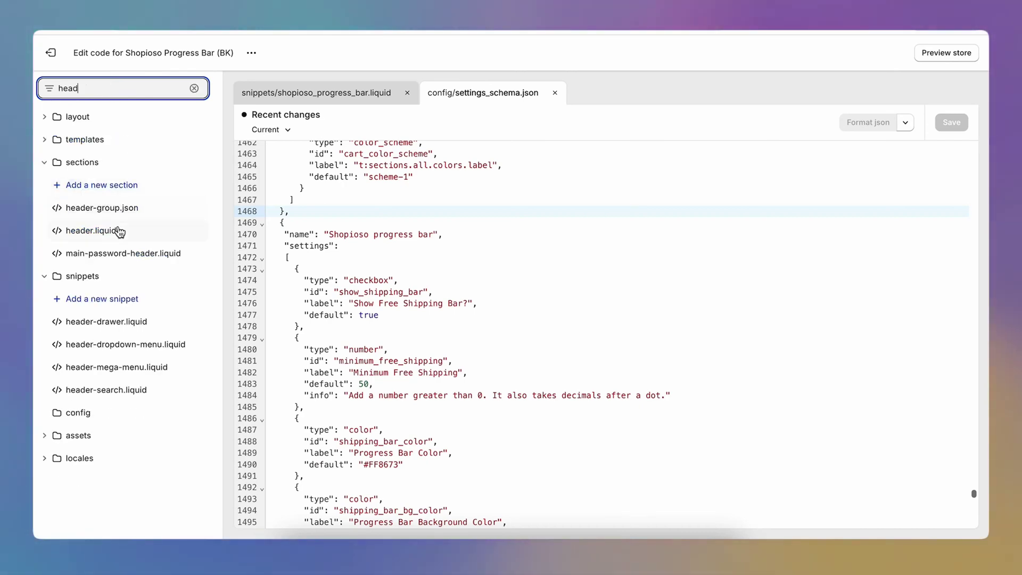
pyautogui.click(88, 231)
pyautogui.moveTo(339, 172); pyautogui.dragTo(255, 153)
pyautogui.hotkey('ctrl', 'v')
pyautogui.press('Return')
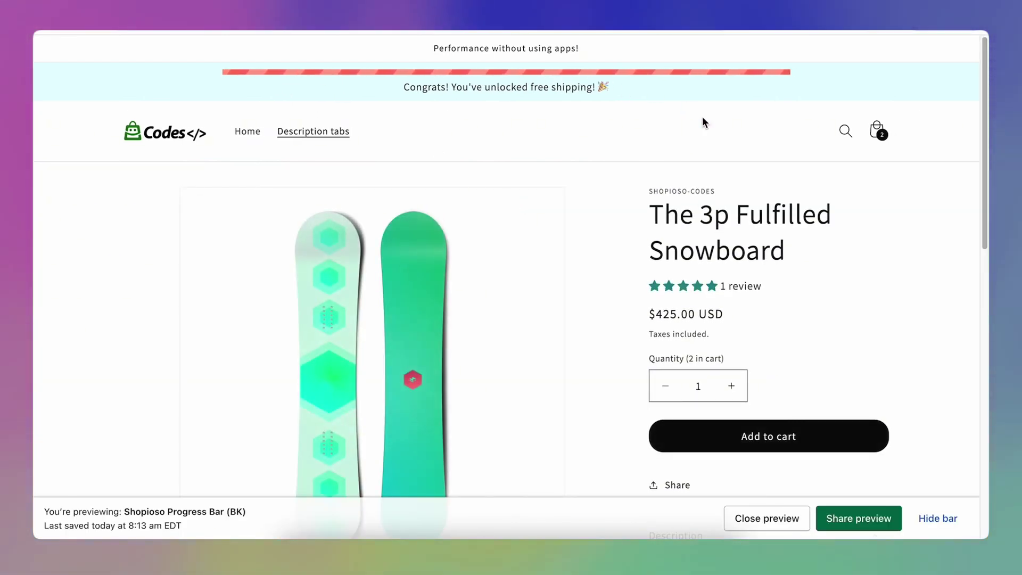
# Return to the guide and copy the step 8 cart drawer code {% render 'shopioso_progress_bar' %}.
pyautogui.hotkey('alt', 'Left')
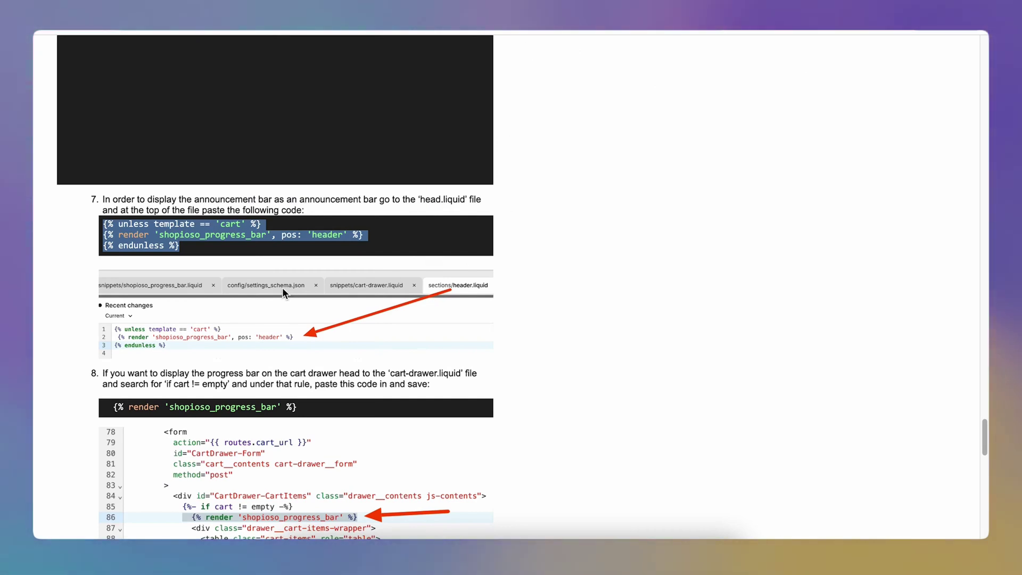
pyautogui.scroll(-3, 282, 288)
pyautogui.click(181, 313)
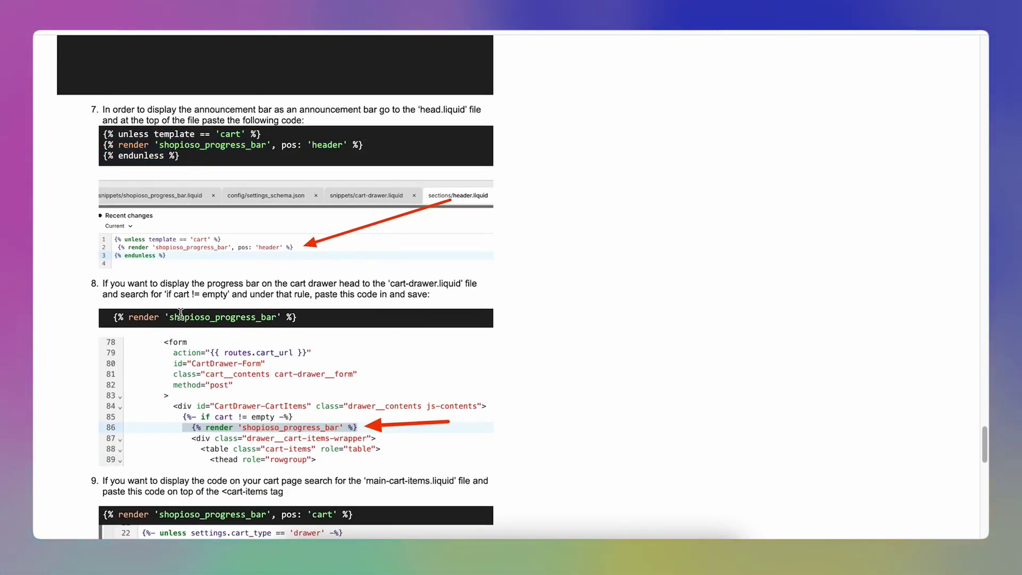
pyautogui.tripleClick(286, 315)
pyautogui.hotkey('ctrl', 'c')
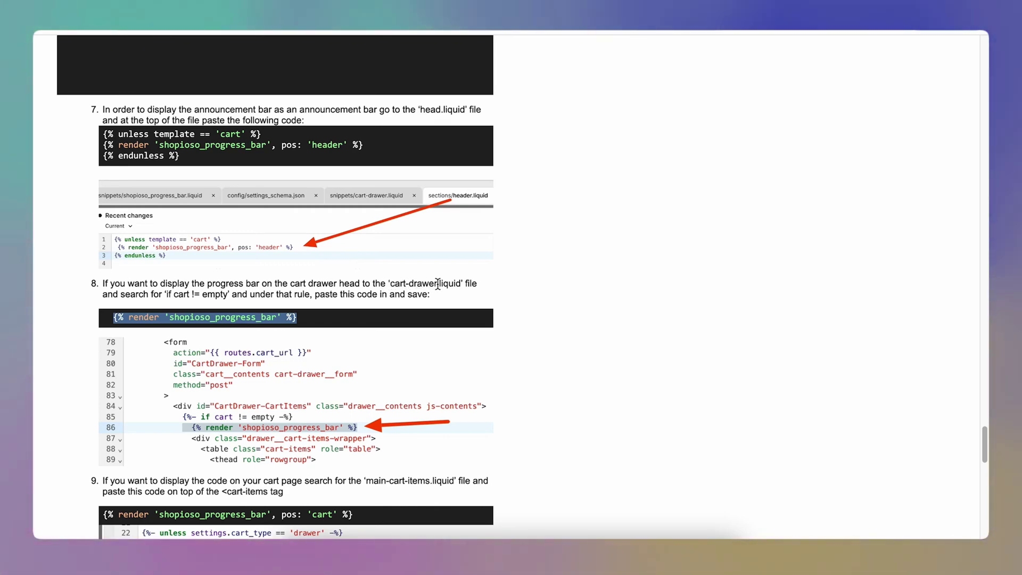
# Filter the theme files by "cart-dr", open cart-drawer.liquid in snippets, and find "if cart !=" in it.
pyautogui.press('super+Tab')
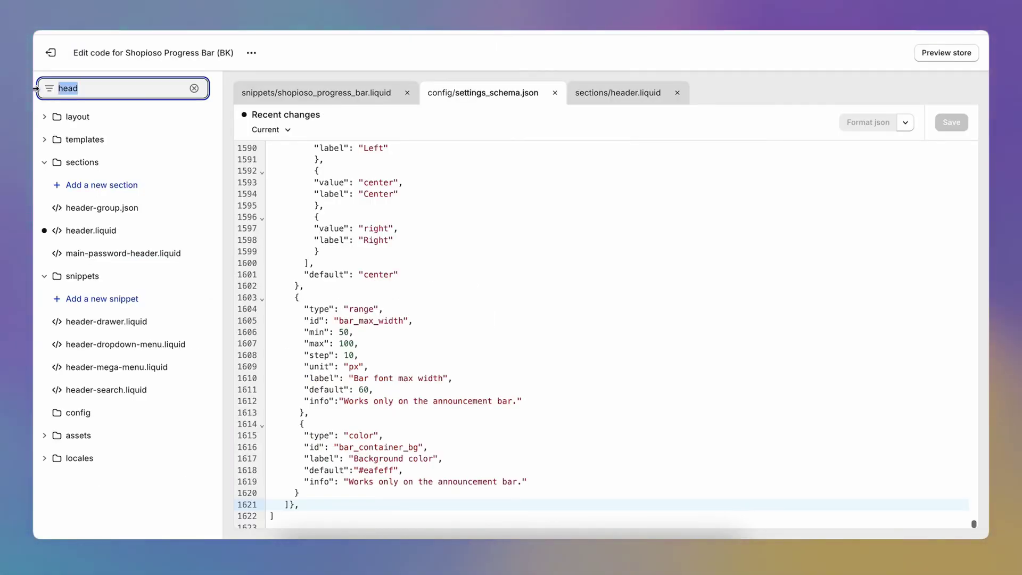
pyautogui.write('cart-dr')
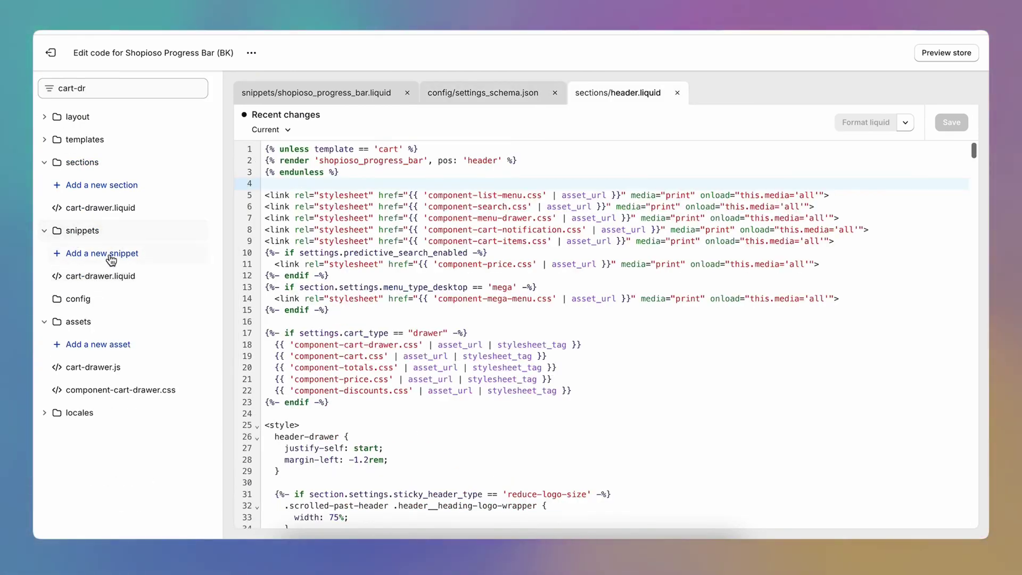
pyautogui.click(105, 281)
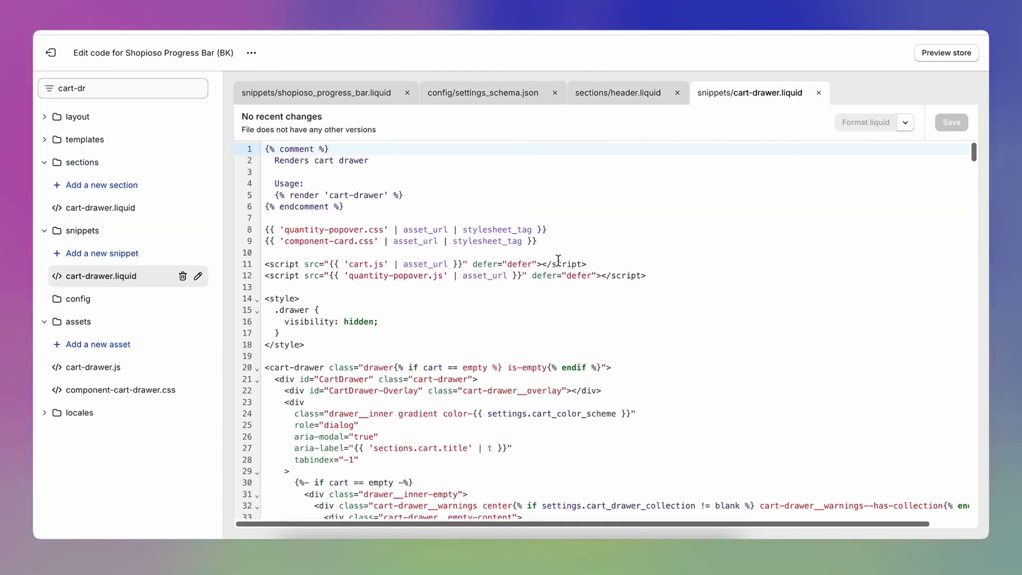
pyautogui.click(414, 292)
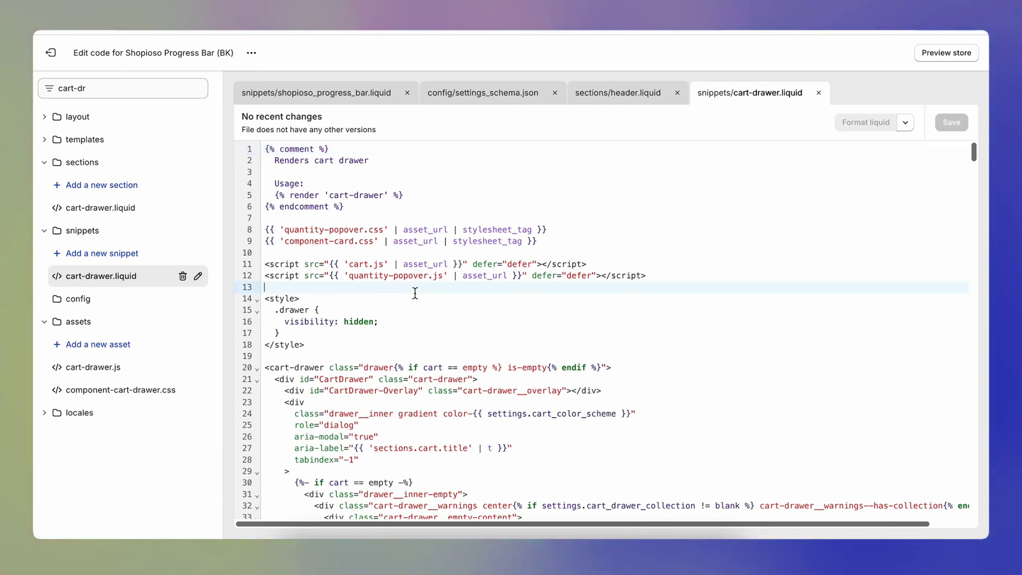
pyautogui.hotkey('ctrl', 'f')
pyautogui.write('if cart !=')
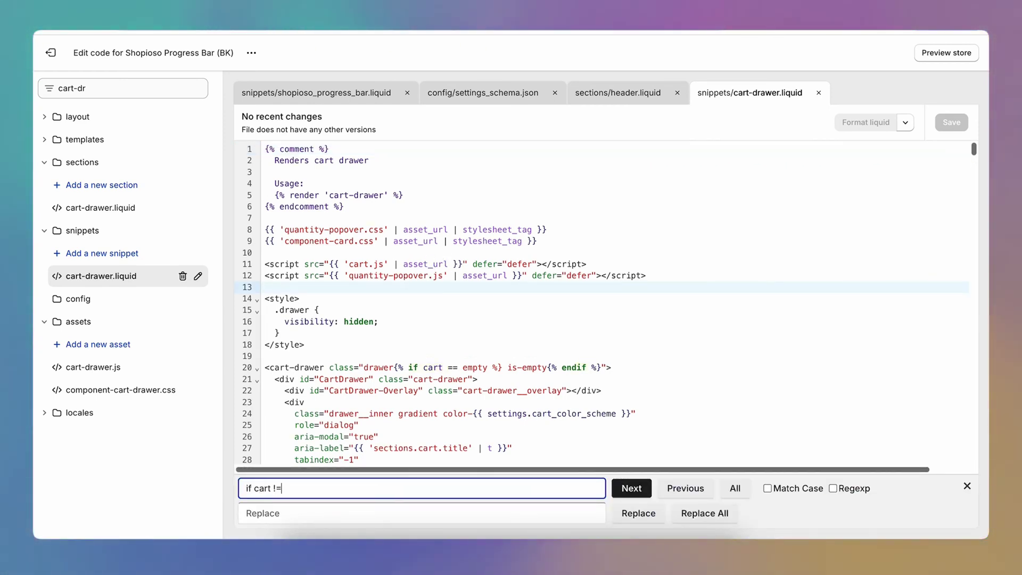
pyautogui.press('Return')
# Insert a new line below {%- if cart != empty -%} on line 85, paste the copied render code there, and save the file.
pyautogui.click(324, 388)
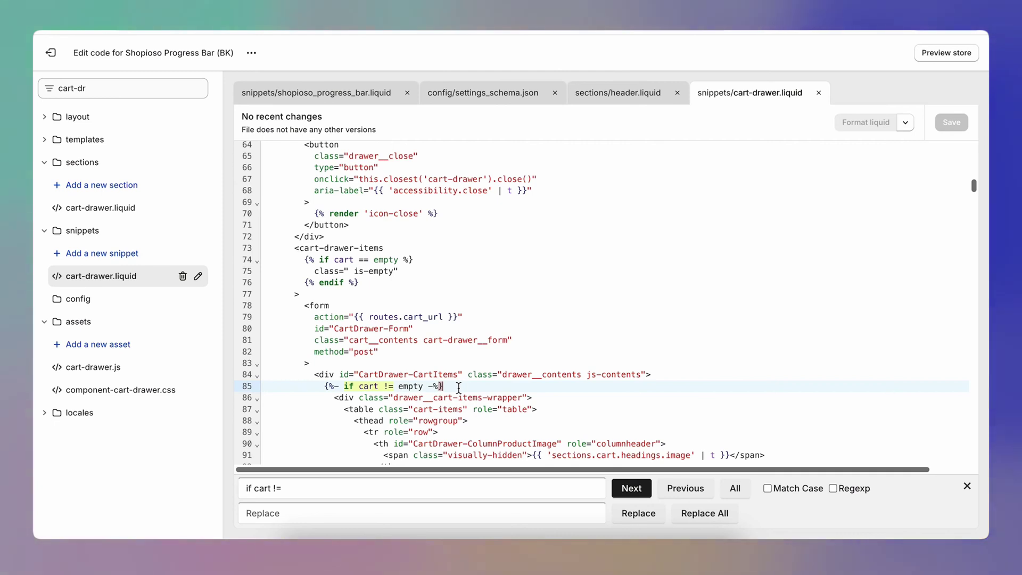
pyautogui.press('Return')
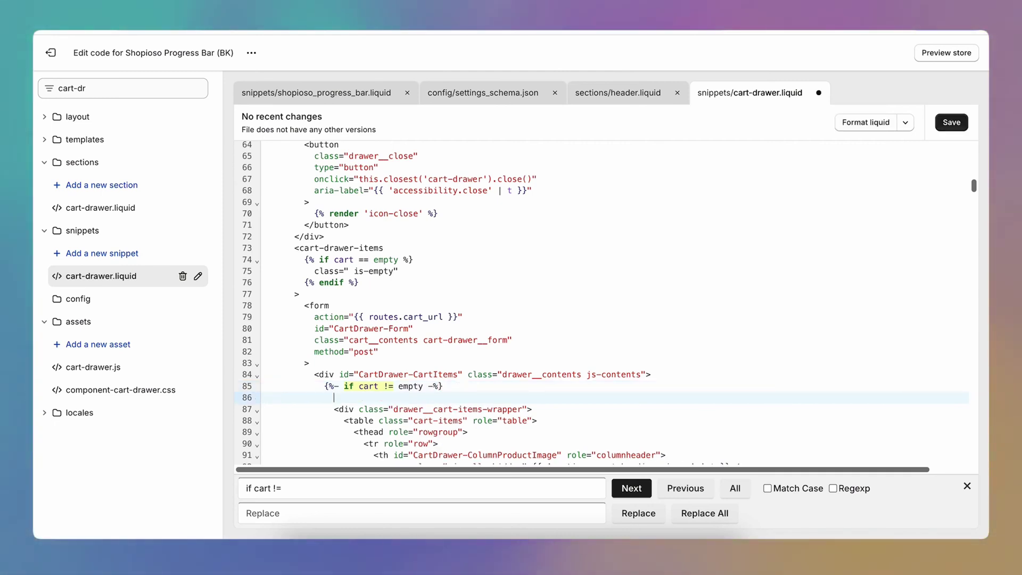
pyautogui.hotkey('ctrl', 'v')
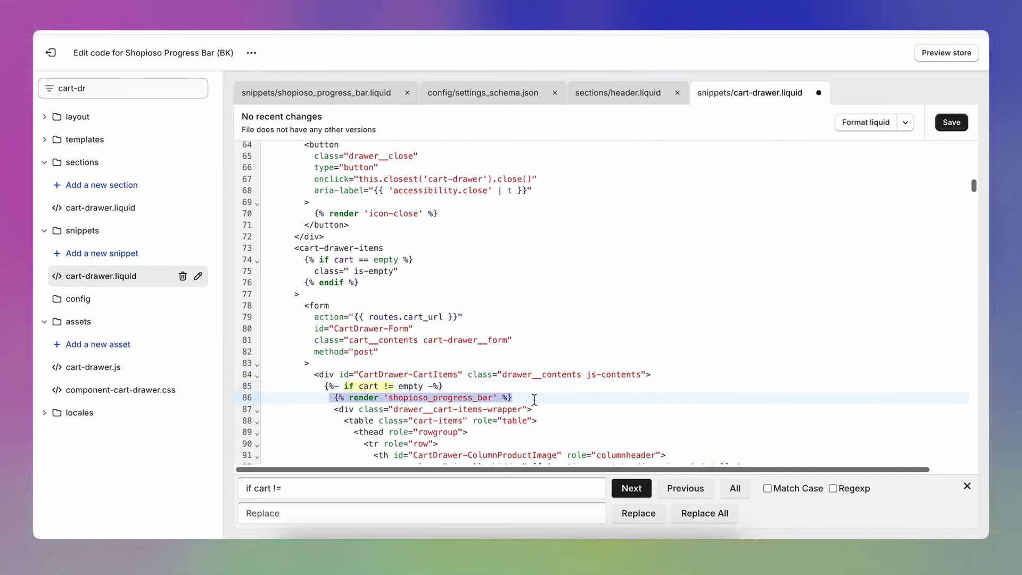
pyautogui.click(952, 122)
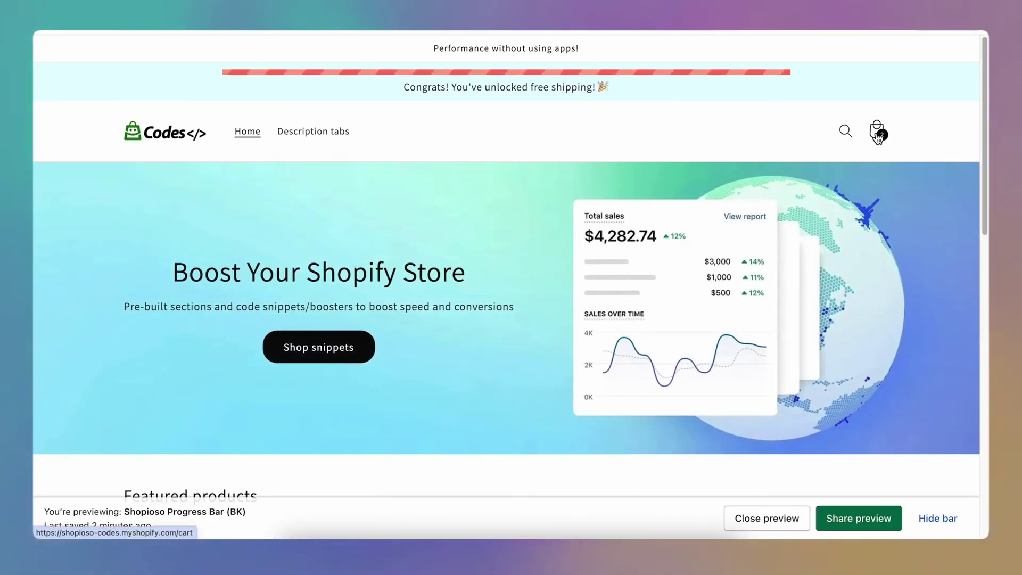
# Check the progress bar in the previewed store's cart drawer, close the drawer, and open the store's /cart page.
pyautogui.click(878, 134)
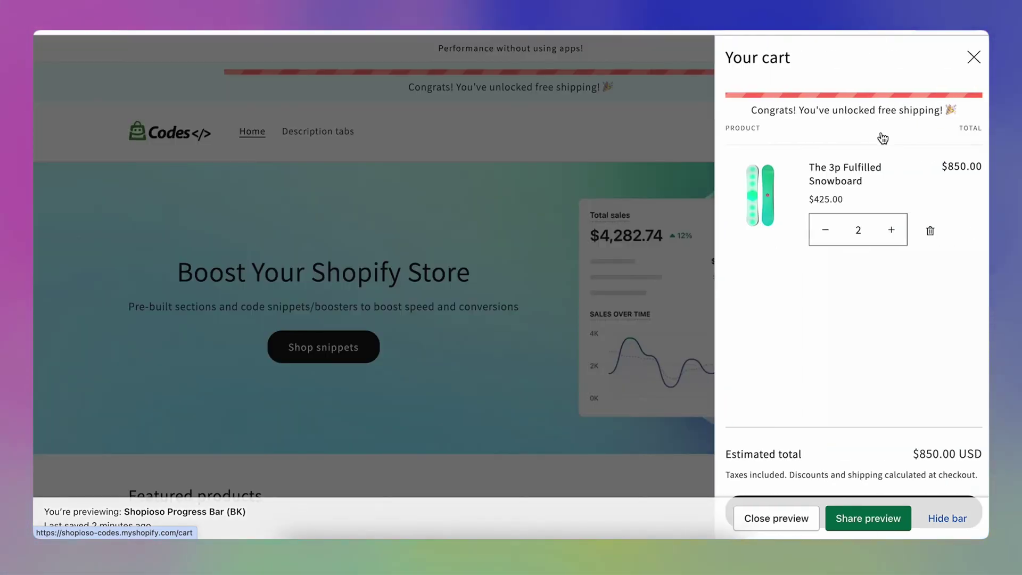
pyautogui.click(986, 57)
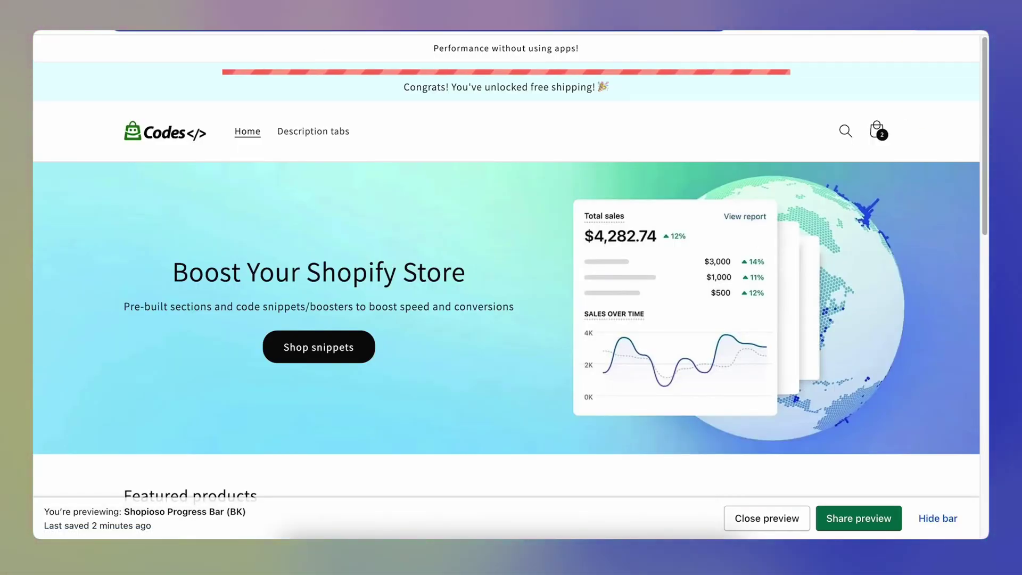
pyautogui.write('a')
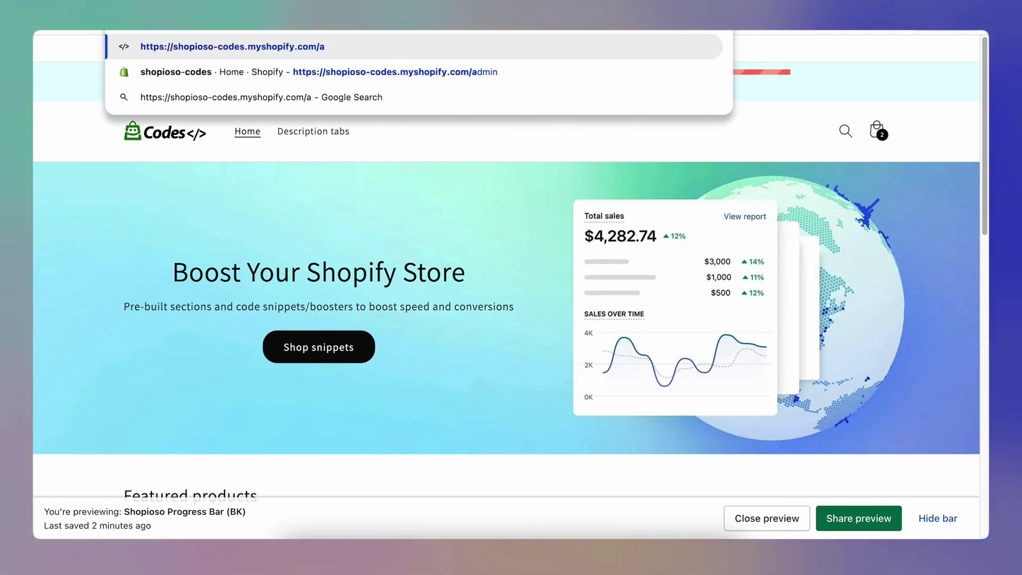
pyautogui.press('BackSpace')
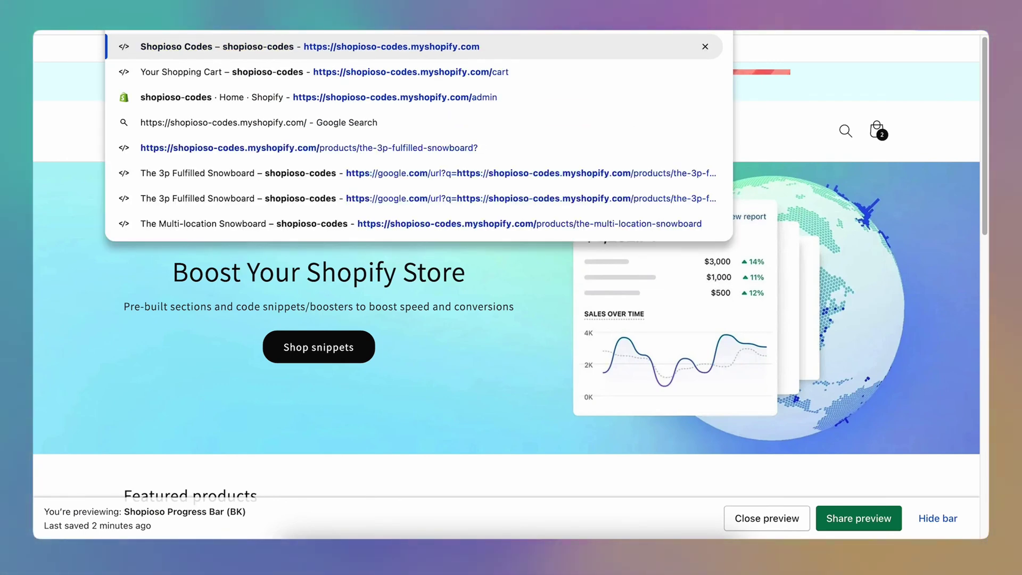
pyautogui.write('cart')
pyautogui.press('Return')
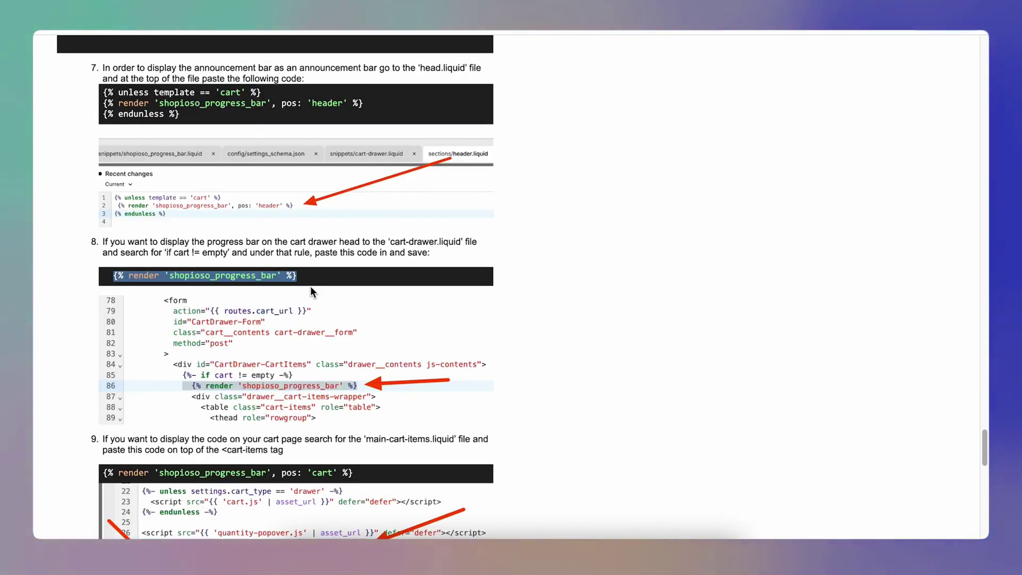
# Copy the cart page code {% render 'shopioso_progress_bar', pos: 'cart' %} from the guide's step 9.
pyautogui.scroll(-3, 314, 286)
pyautogui.scroll(-1, 124, 322)
pyautogui.click(104, 302)
pyautogui.moveTo(129, 302); pyautogui.dragTo(363, 301)
pyautogui.hotkey('ctrl', 'c')
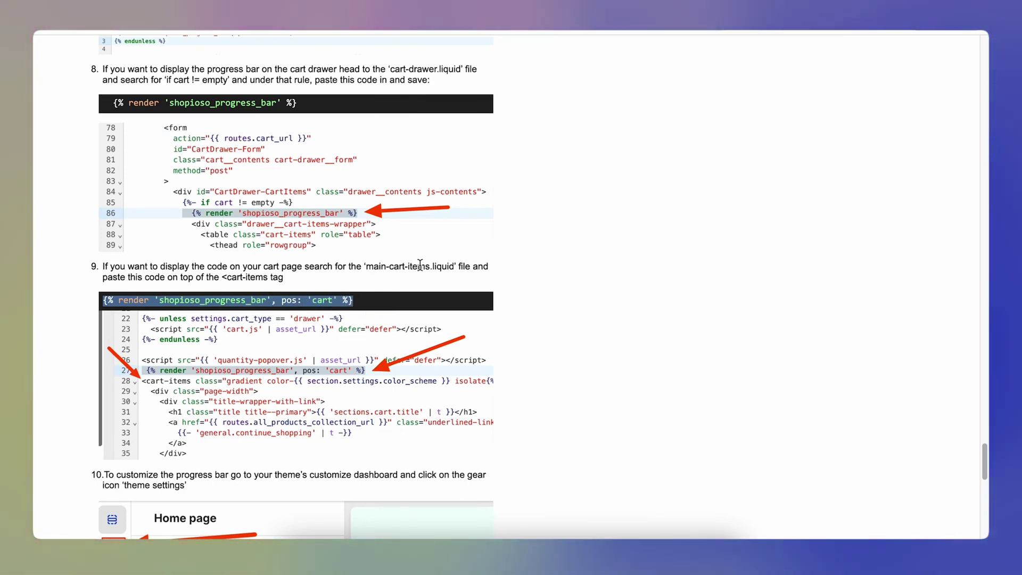
# Return to the code editor, filter the theme files by "cart-items", and open main-cart-items.liquid in sections.
pyautogui.press('super+Tab')
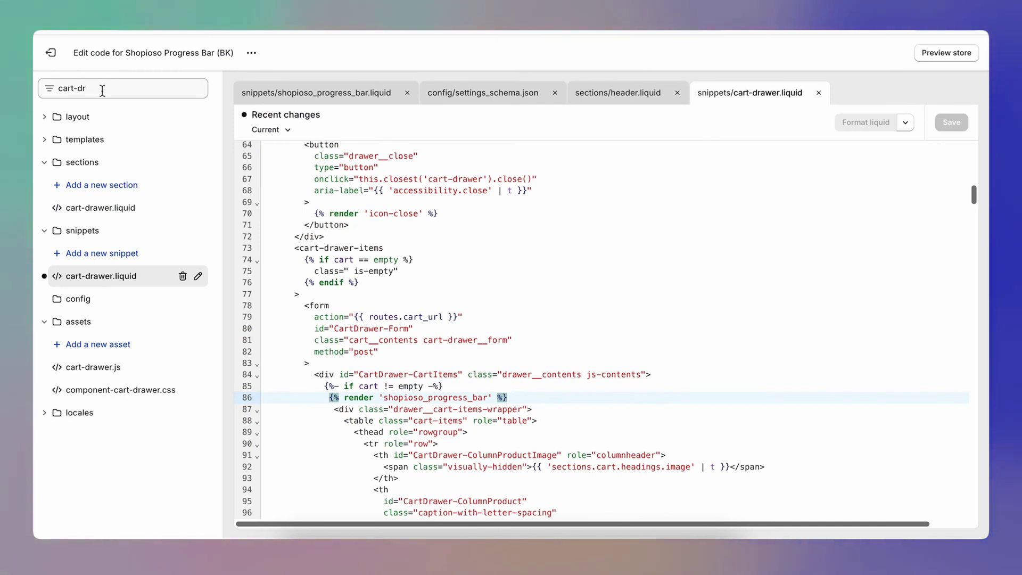
pyautogui.moveTo(103, 89); pyautogui.dragTo(37, 88)
pyautogui.write('cart-items')
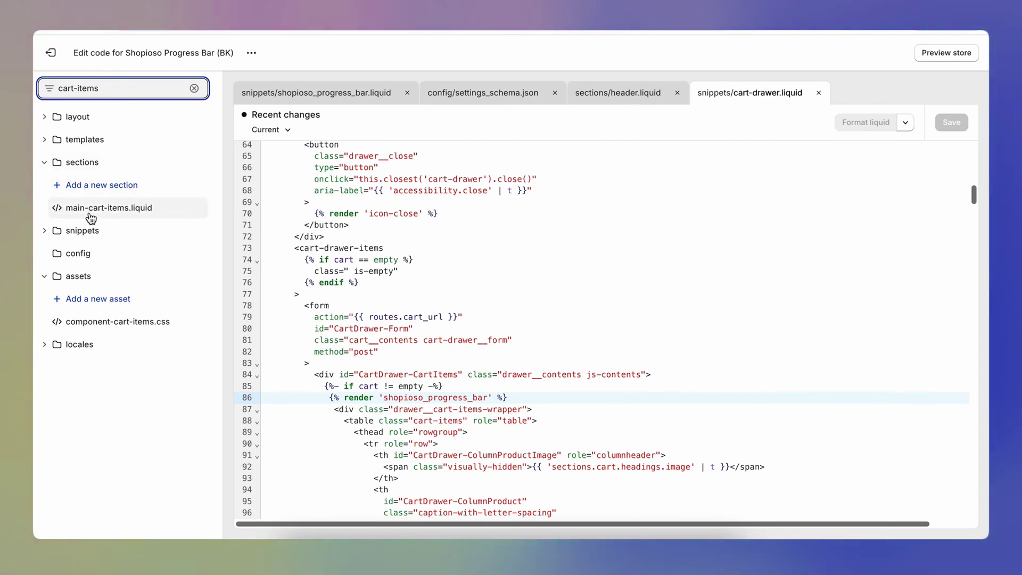
pyautogui.click(93, 212)
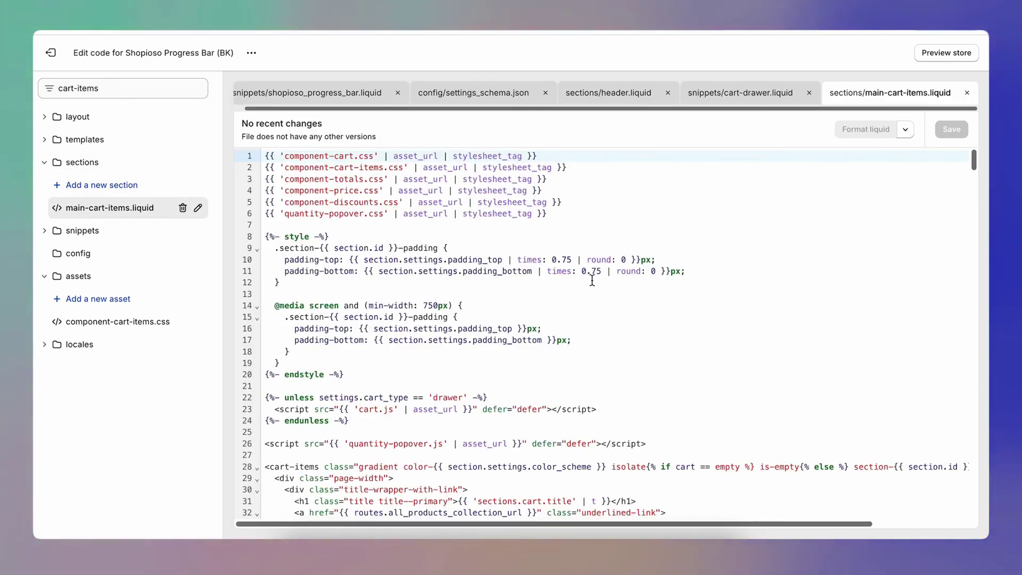
# Paste the copied cart page render code on empty line 27, directly above the <cart-items tag in main-cart-items.liquid.
pyautogui.scroll(-3, 594, 278)
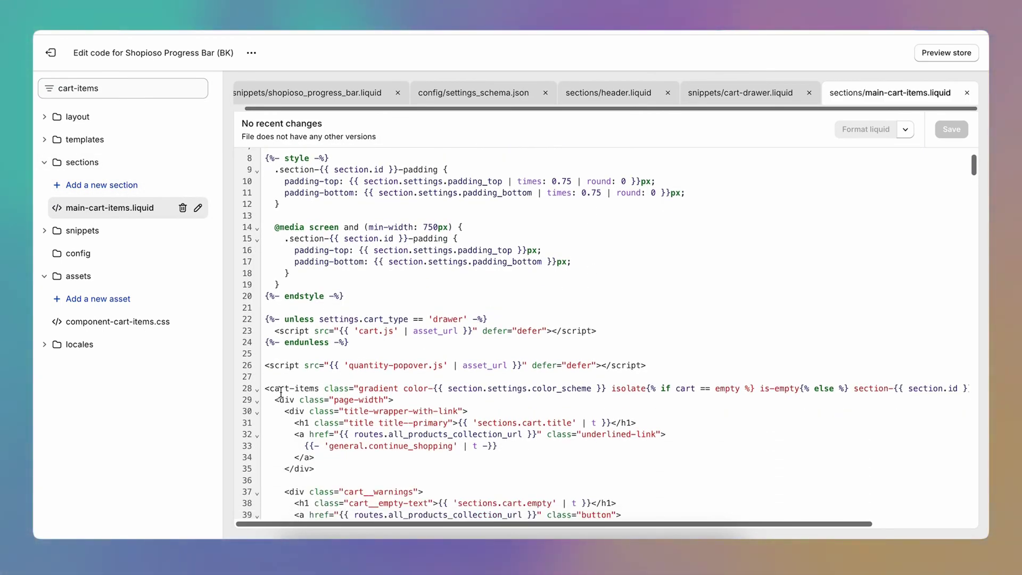
pyautogui.moveTo(318, 393); pyautogui.dragTo(277, 393)
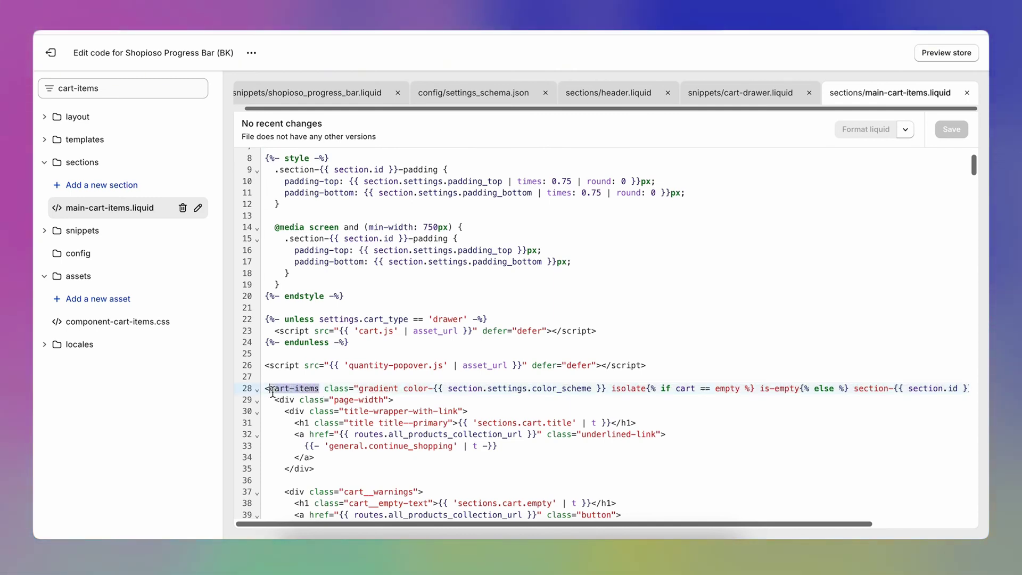
pyautogui.click(277, 378)
pyautogui.hotkey('ctrl', 'v')
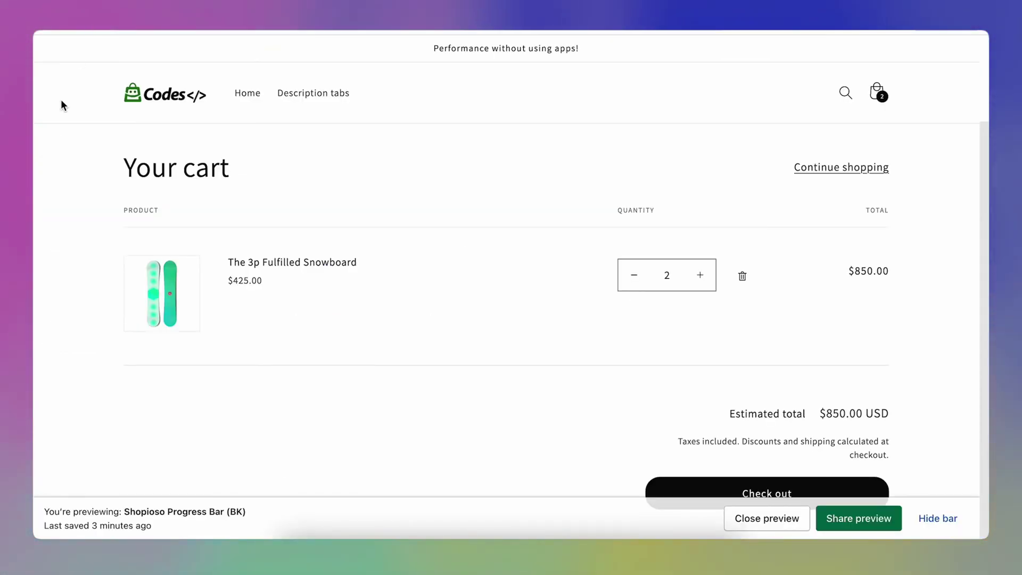
# Reload the cart page to check the progress bar, lower the snowboard quantity, and remove The Collection Snowboard: Hydrogen from the cart.
pyautogui.press('super+r')
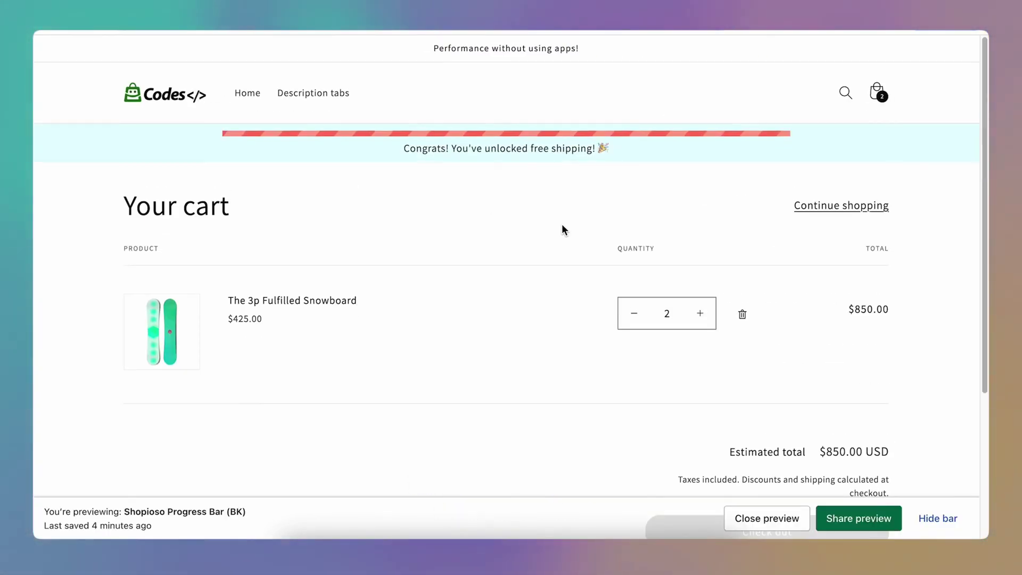
pyautogui.click(636, 320)
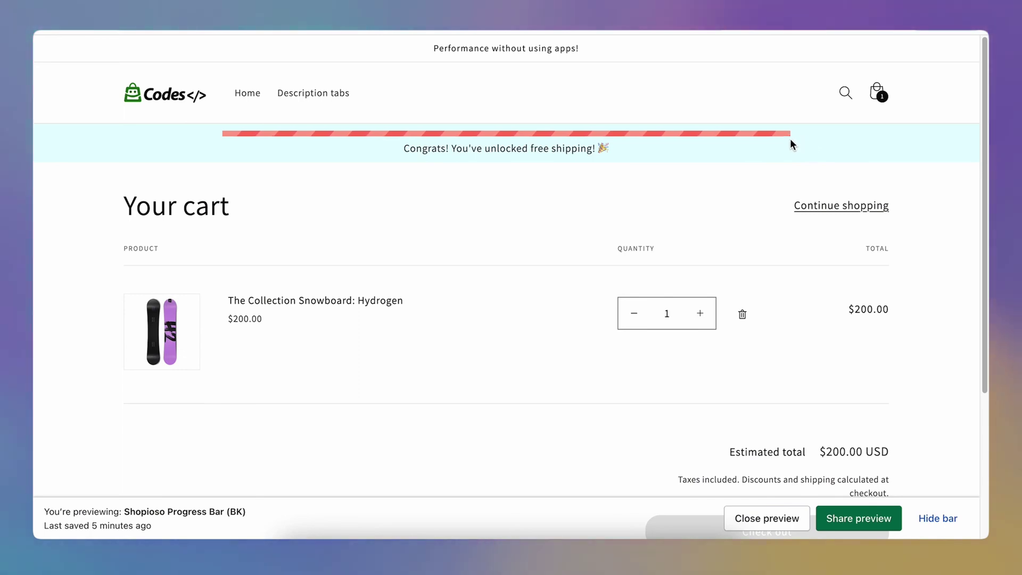
pyautogui.click(652, 315)
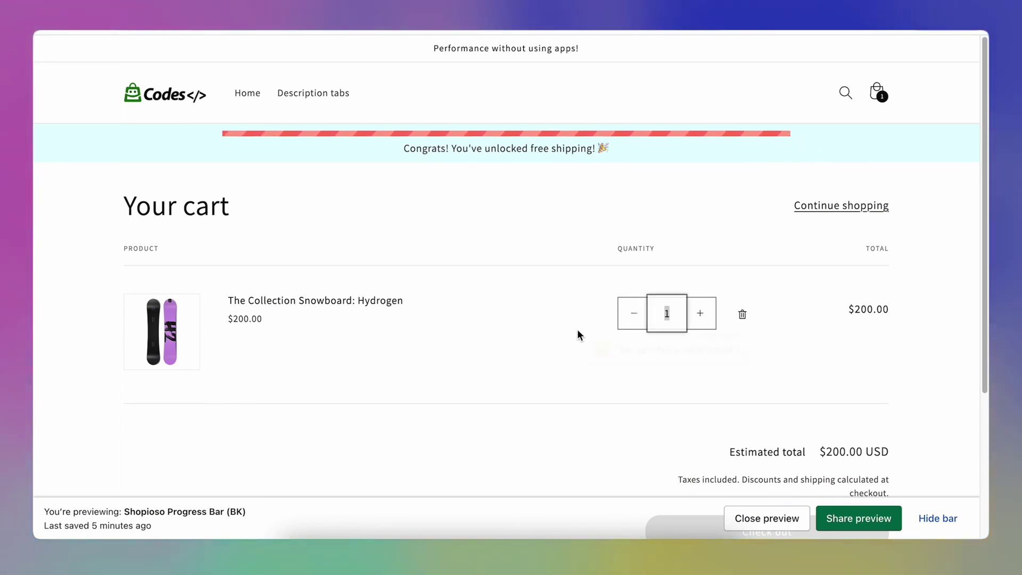
pyautogui.click(744, 314)
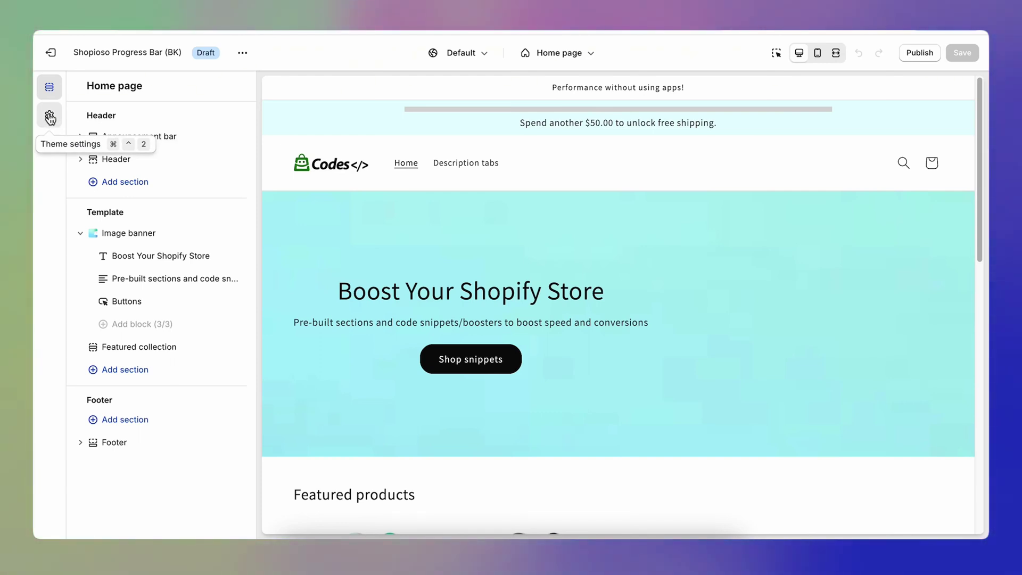
# Open the theme settings, collapse the Cart group and expand the Shopioso progress bar group.
pyautogui.click(51, 115)
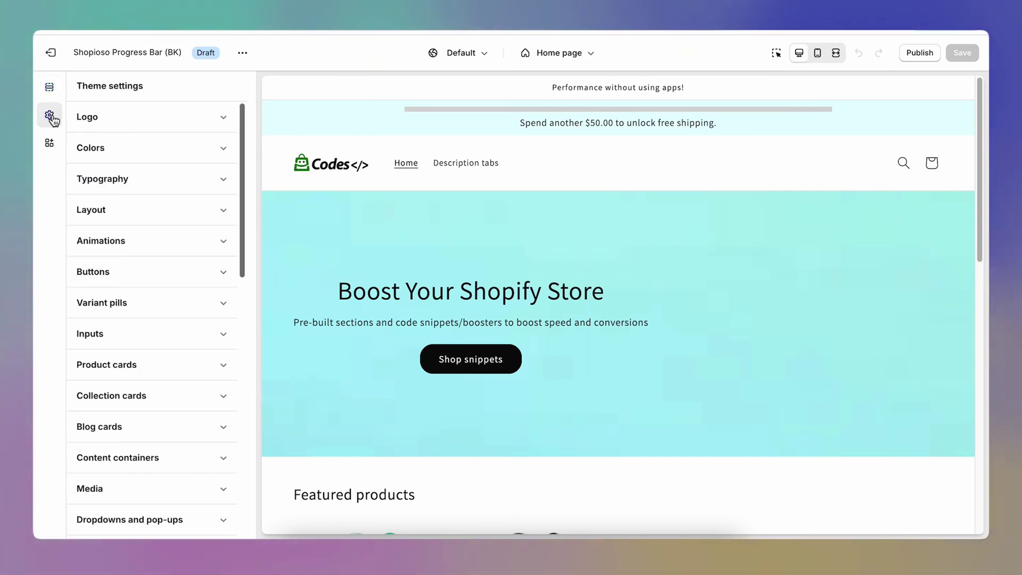
pyautogui.scroll(-10, 154, 269)
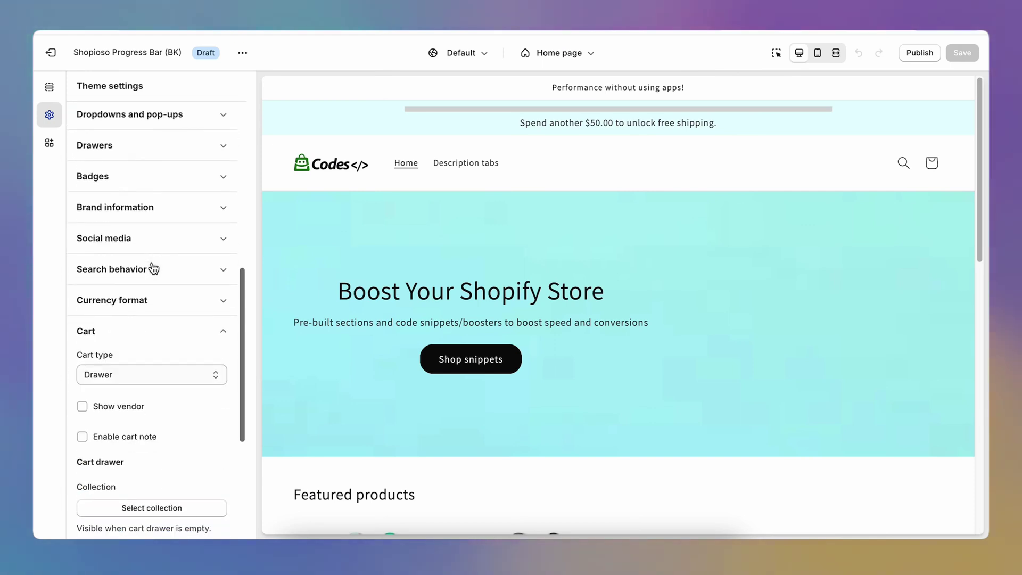
pyautogui.scroll(-3, 169, 314)
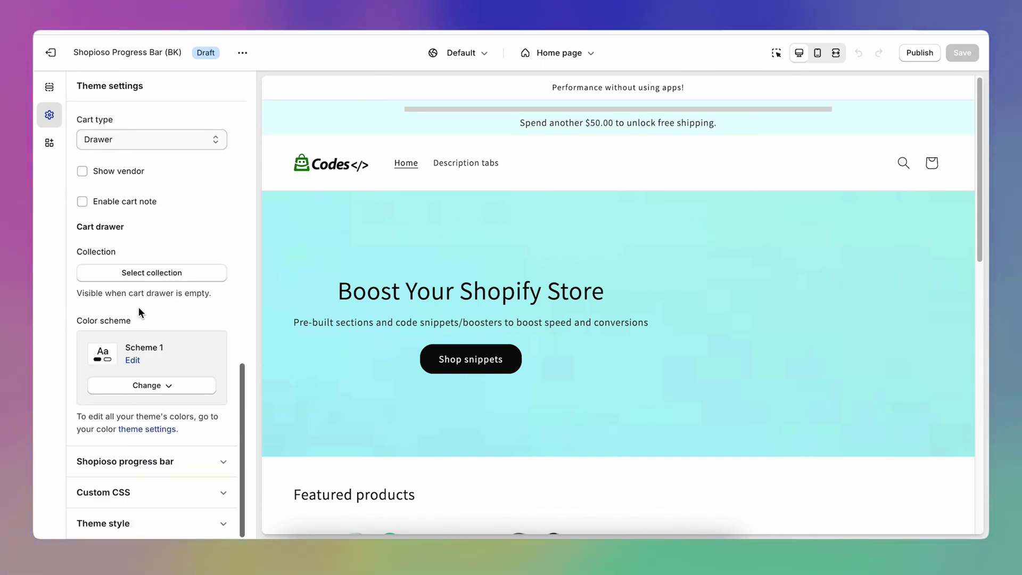
pyautogui.scroll(3, 139, 307)
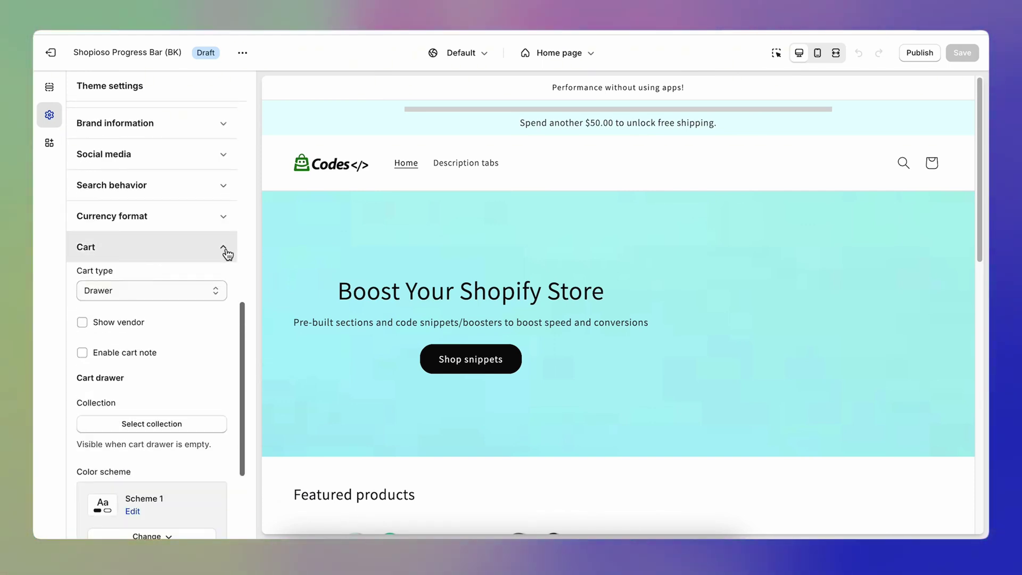
pyautogui.click(224, 250)
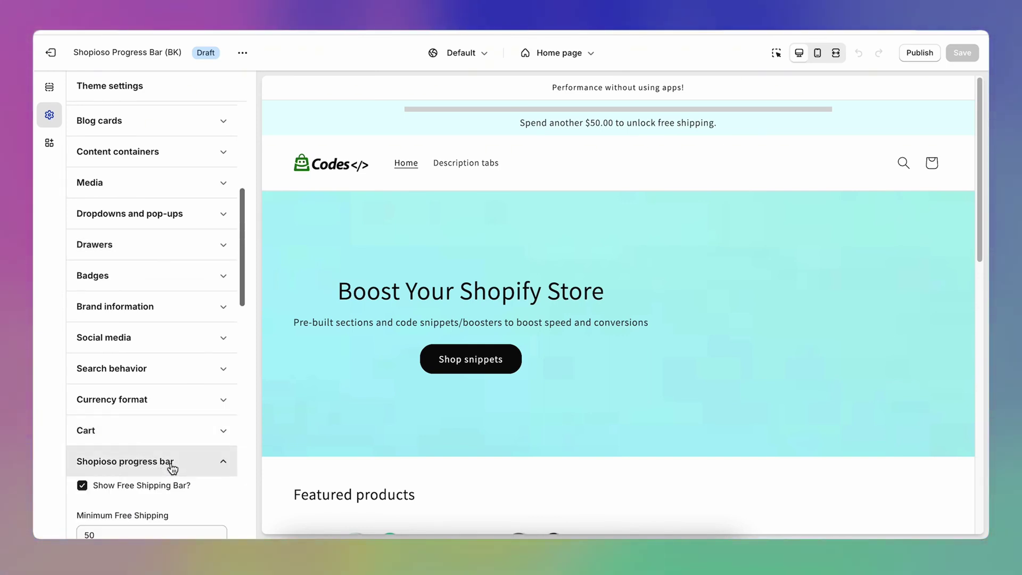
pyautogui.scroll(-4, 172, 469)
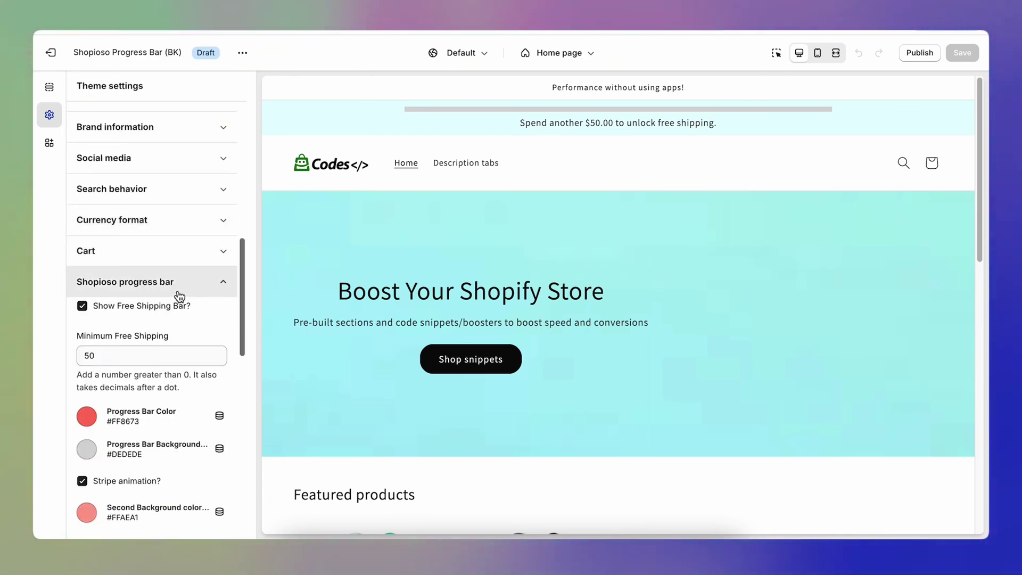
# Set the progress bar's Minimum Free Shipping to 800 and save the draft theme.
pyautogui.scroll(-10, 180, 296)
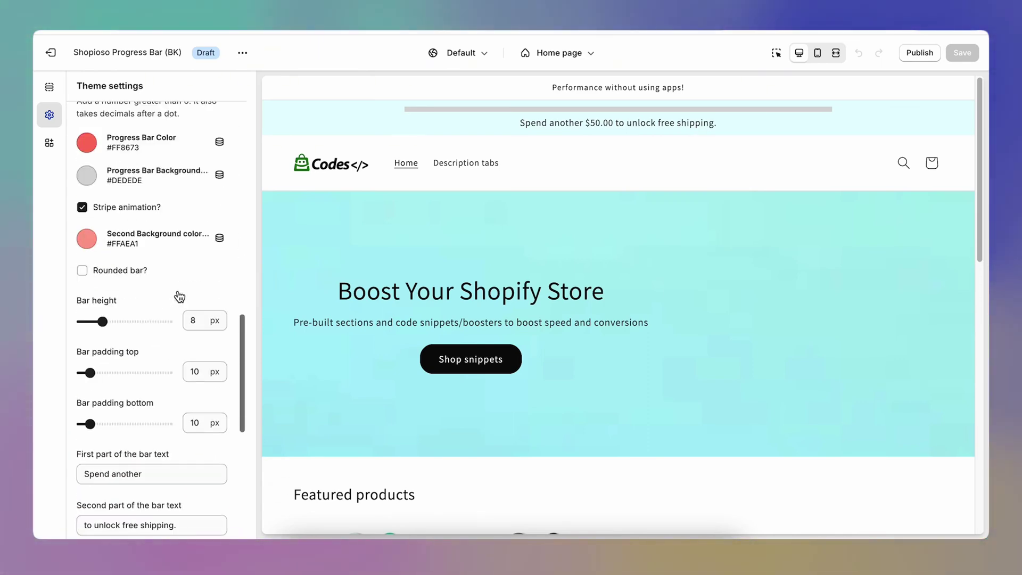
pyautogui.scroll(-1, 179, 296)
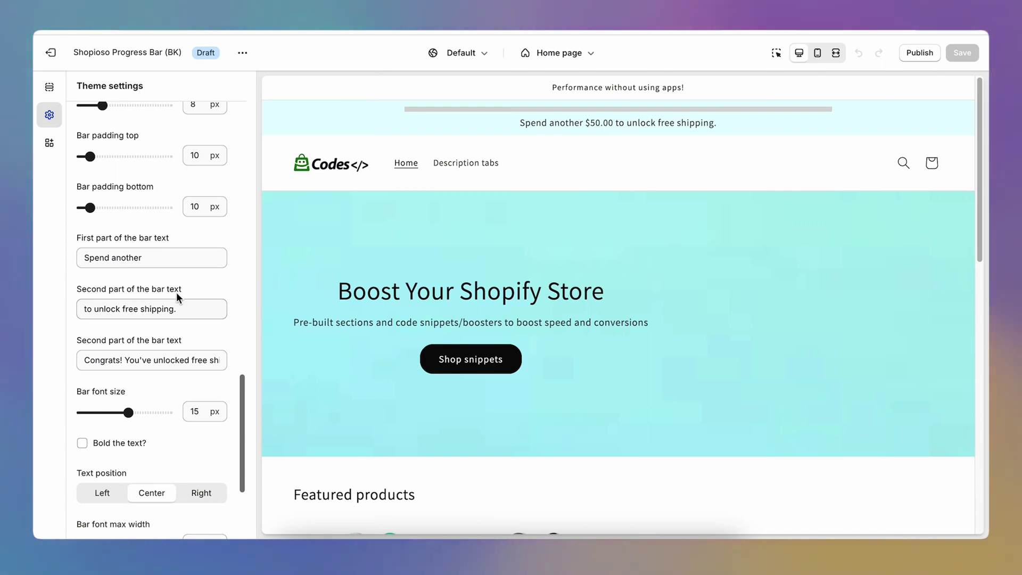
pyautogui.scroll(7, 177, 293)
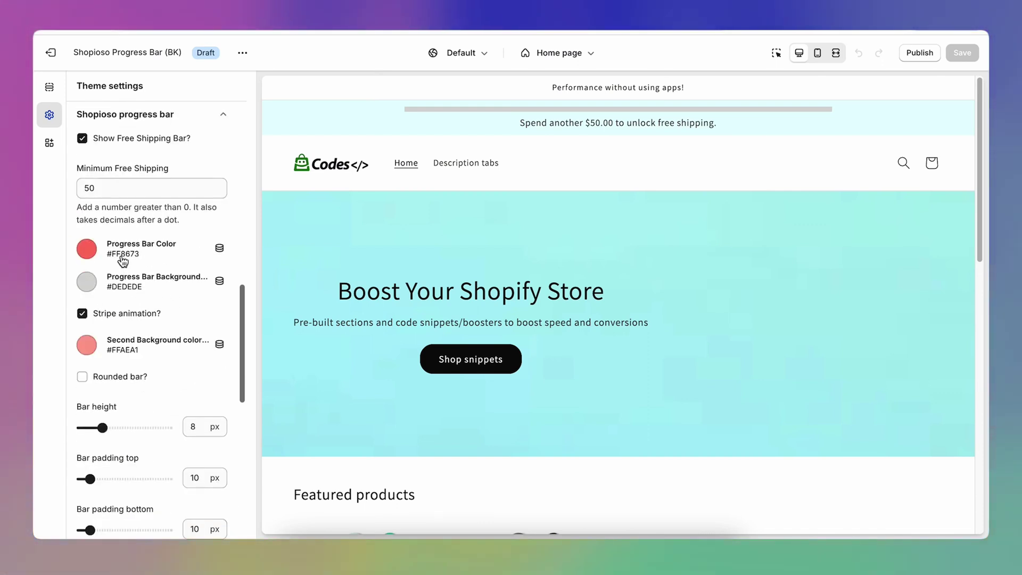
pyautogui.scroll(1, 156, 240)
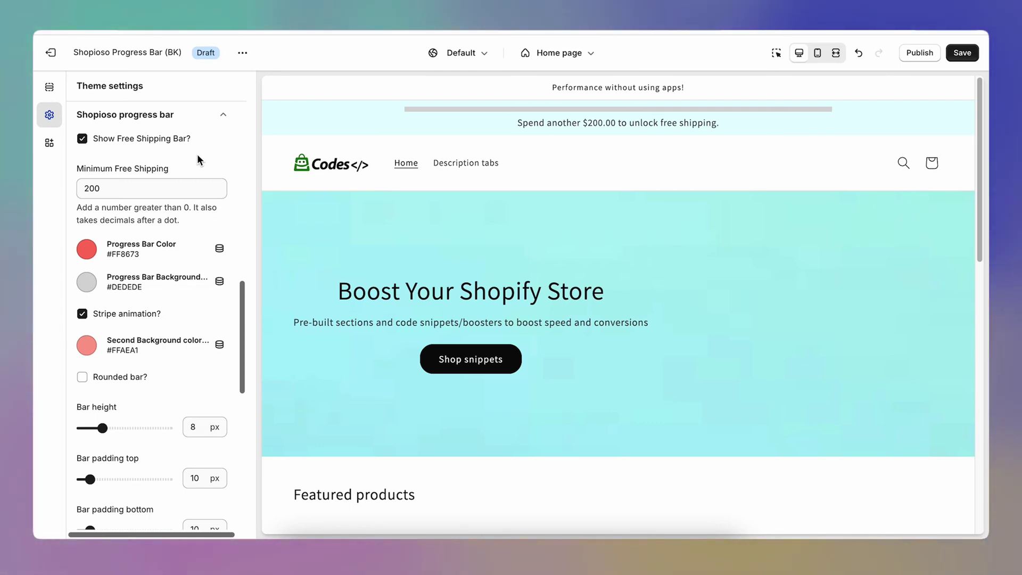
pyautogui.scroll(-1, 132, 158)
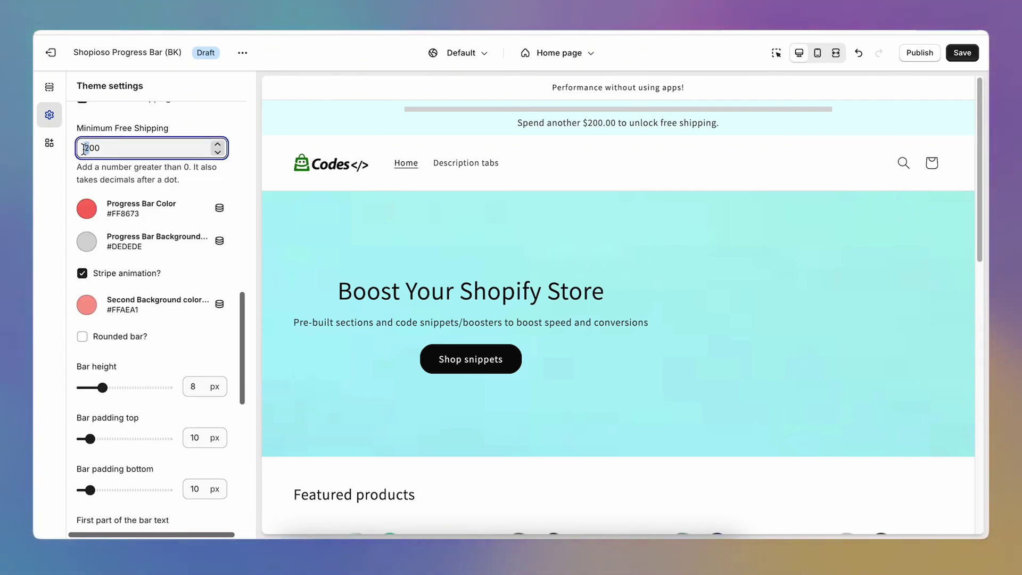
pyautogui.scroll(7, 237, 183)
pyautogui.scroll(-15, 238, 224)
pyautogui.scroll(-3, 535, 339)
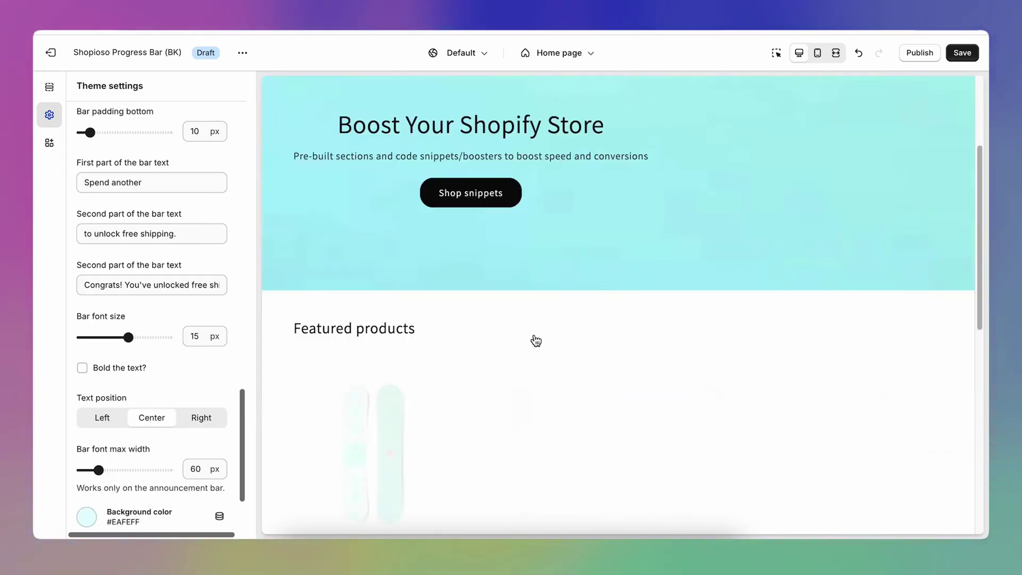
pyautogui.scroll(-4, 534, 244)
pyautogui.scroll(6, 452, 224)
pyautogui.hotkey('ctrl', 's')
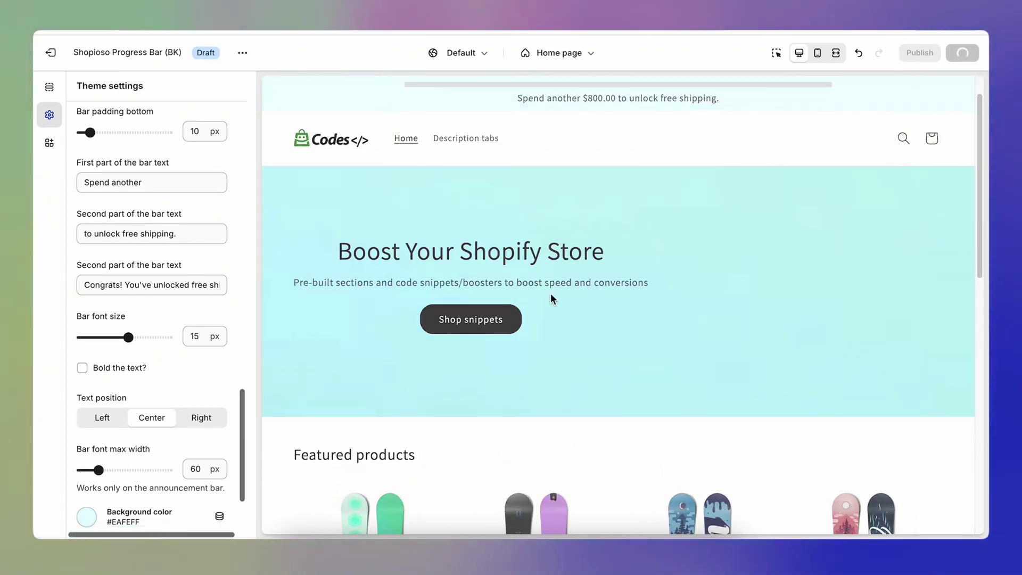
# Add one The Collection Snowboard: Hydrogen to the cart from the featured products, close the cart drawer and reopen it.
pyautogui.scroll(-5, 553, 289)
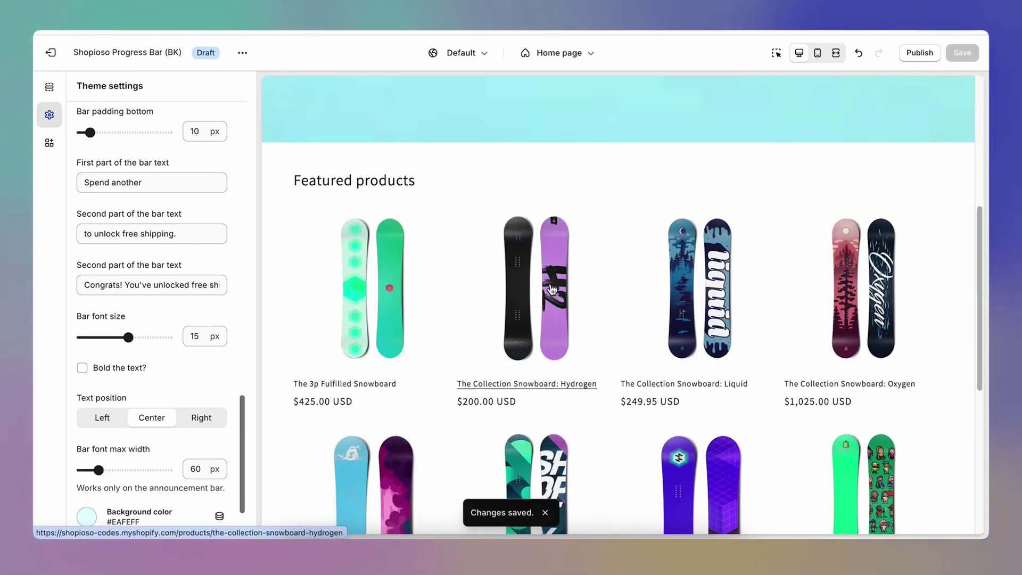
pyautogui.click(556, 276)
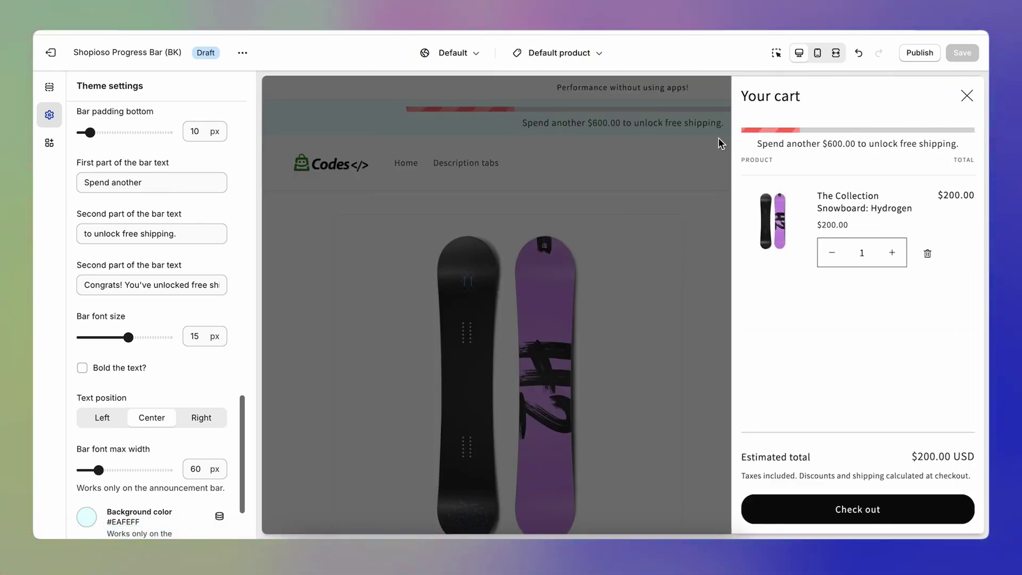
pyautogui.click(645, 179)
pyautogui.click(932, 163)
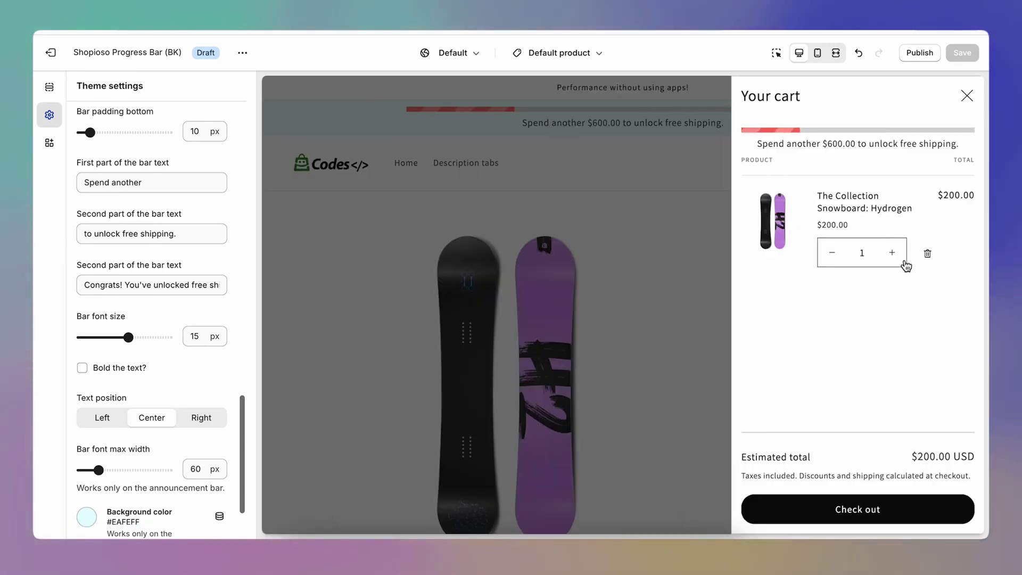
# Raise the snowboard's quantity in the cart drawer to 4 and lower it to 3 to test the progress bar.
pyautogui.click(891, 252)
pyautogui.click(892, 254)
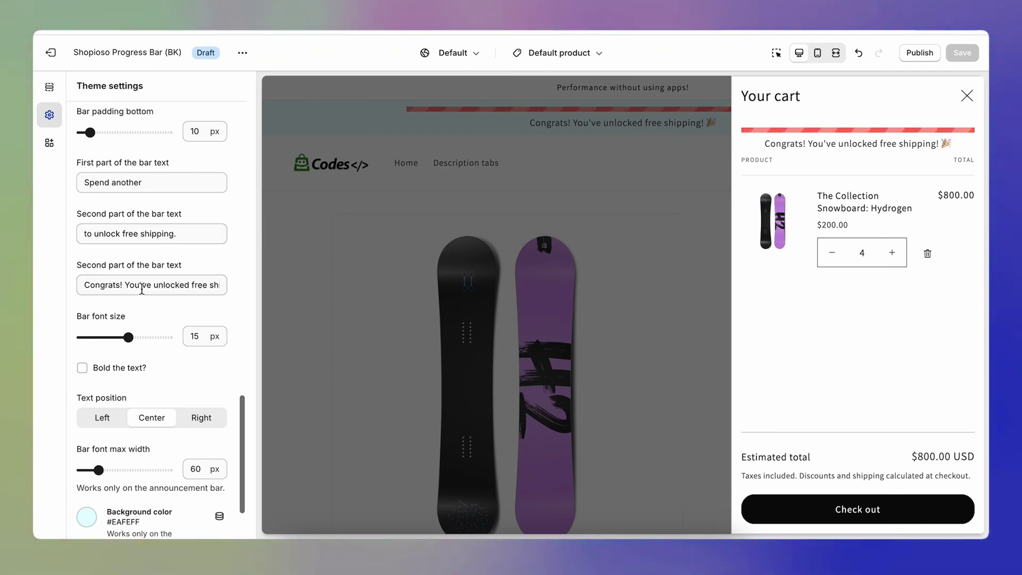
pyautogui.click(832, 253)
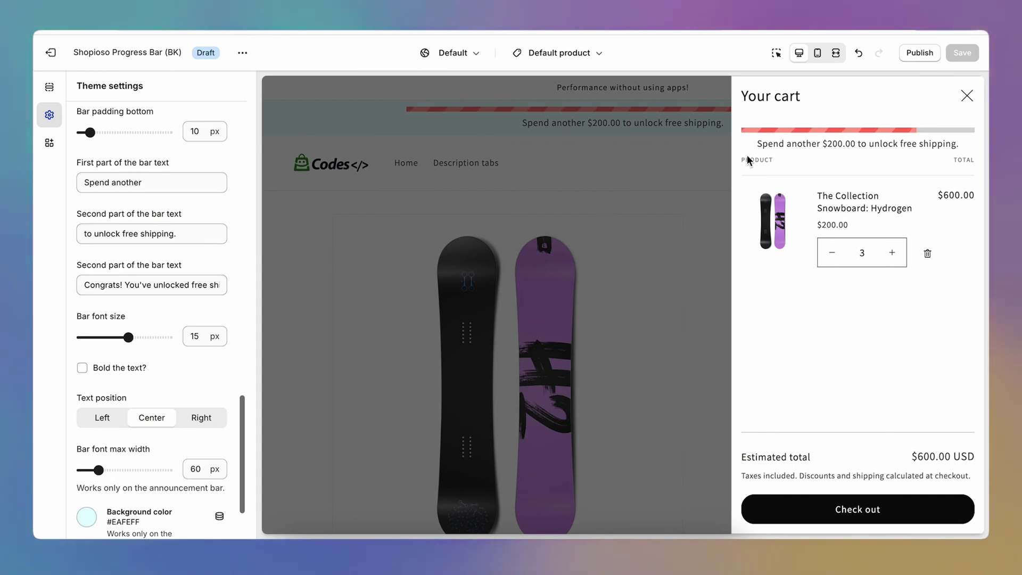
# Try the progress bar with stripe animation toggled off and on, rounded ends and a bar height of 17 px.
pyautogui.scroll(10, 144, 232)
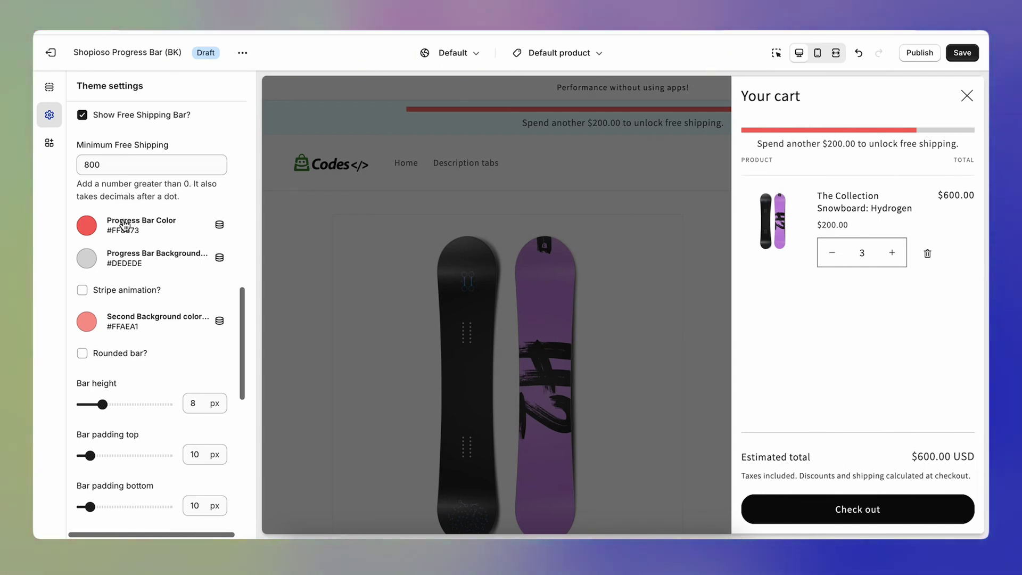
pyautogui.click(82, 289)
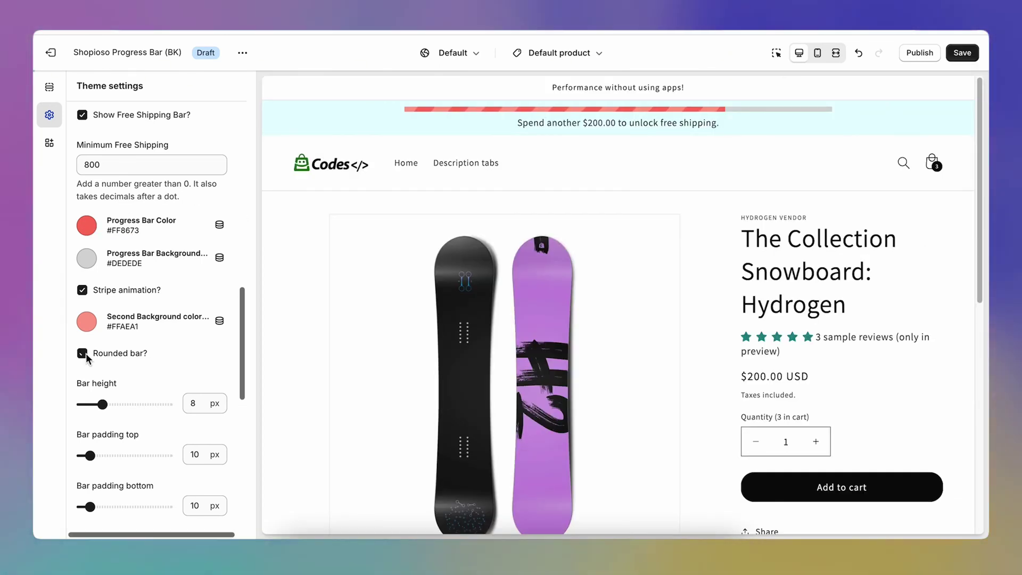
pyautogui.click(82, 353)
pyautogui.scroll(-1, 182, 353)
pyautogui.moveTo(104, 373); pyautogui.dragTo(129, 372)
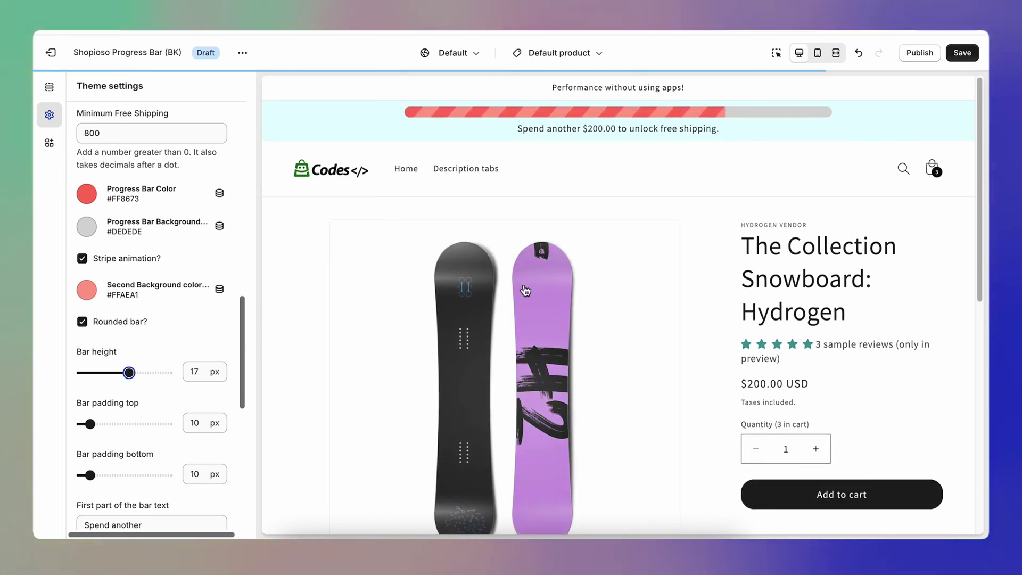
# Try a bar font size of 13 px and look over the text position, maximum width and background color settings.
pyautogui.scroll(-2, 130, 361)
pyautogui.scroll(-4, 128, 362)
pyautogui.moveTo(130, 372); pyautogui.dragTo(121, 372)
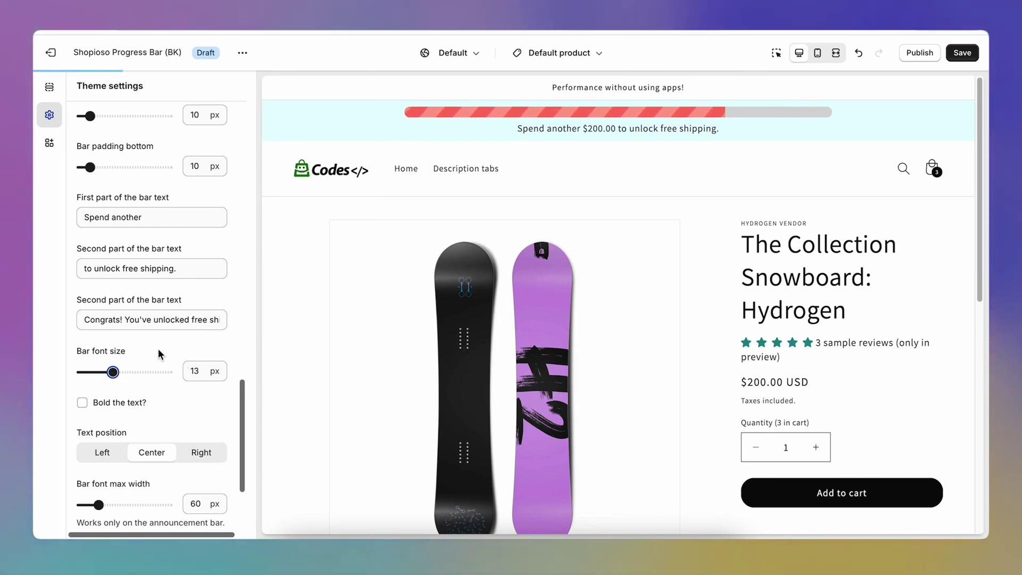
pyautogui.scroll(-1, 147, 362)
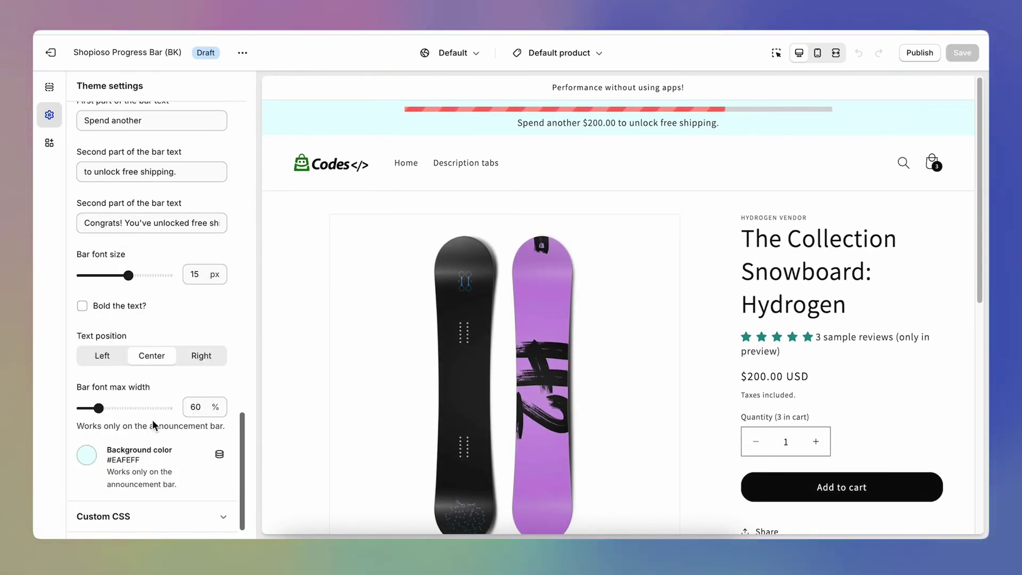
pyautogui.scroll(5, 152, 420)
pyautogui.scroll(3, 150, 423)
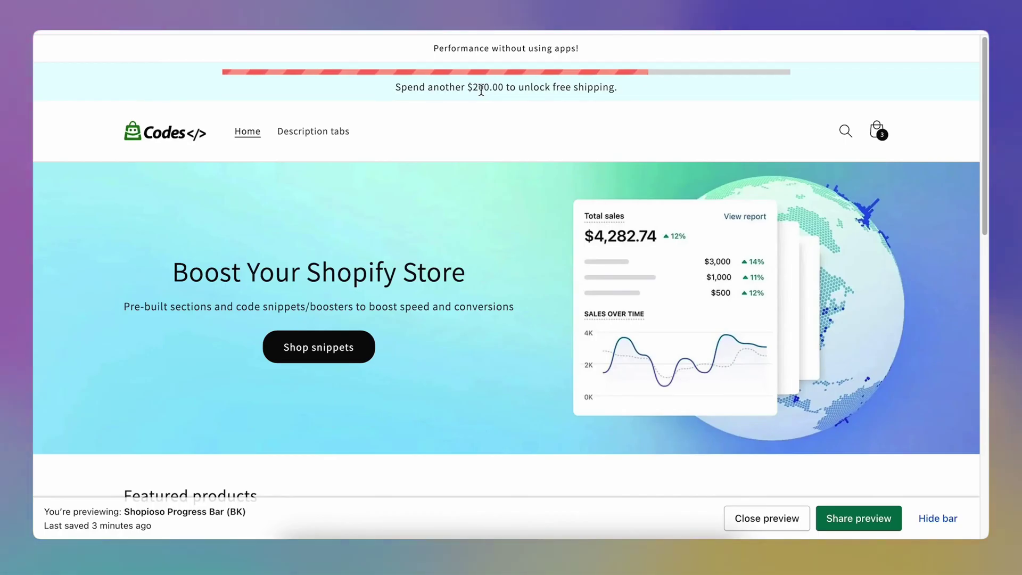
# Check the progress bar in the store preview's cart drawer and view the guide's step 10 about customizing.
pyautogui.click(878, 131)
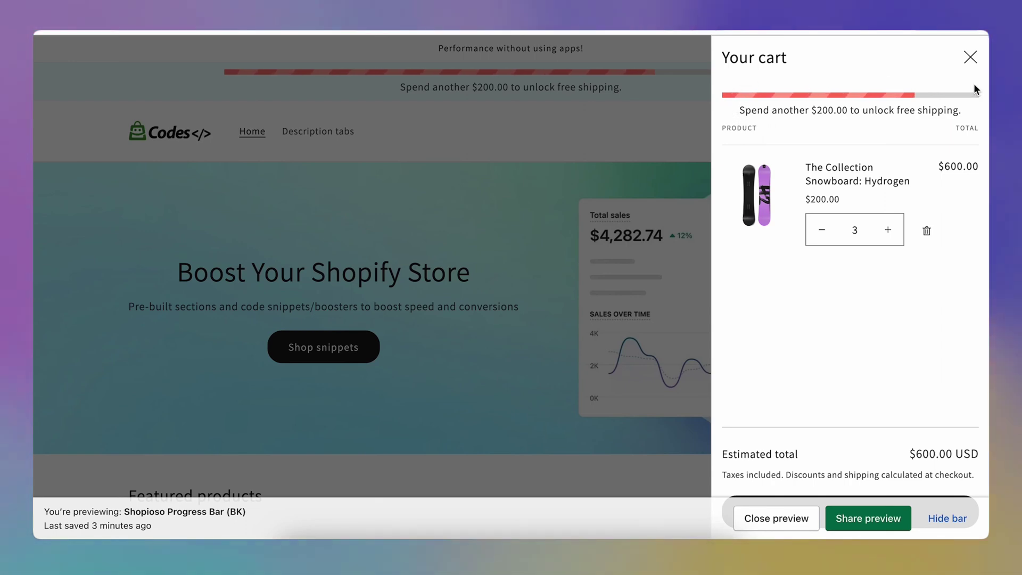
pyautogui.click(553, 134)
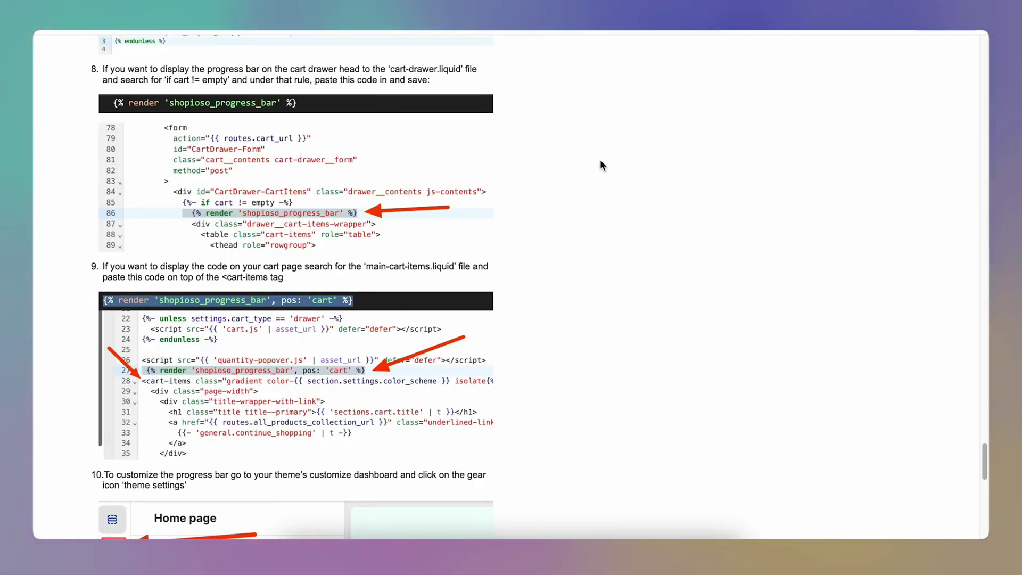
pyautogui.scroll(-2, 565, 279)
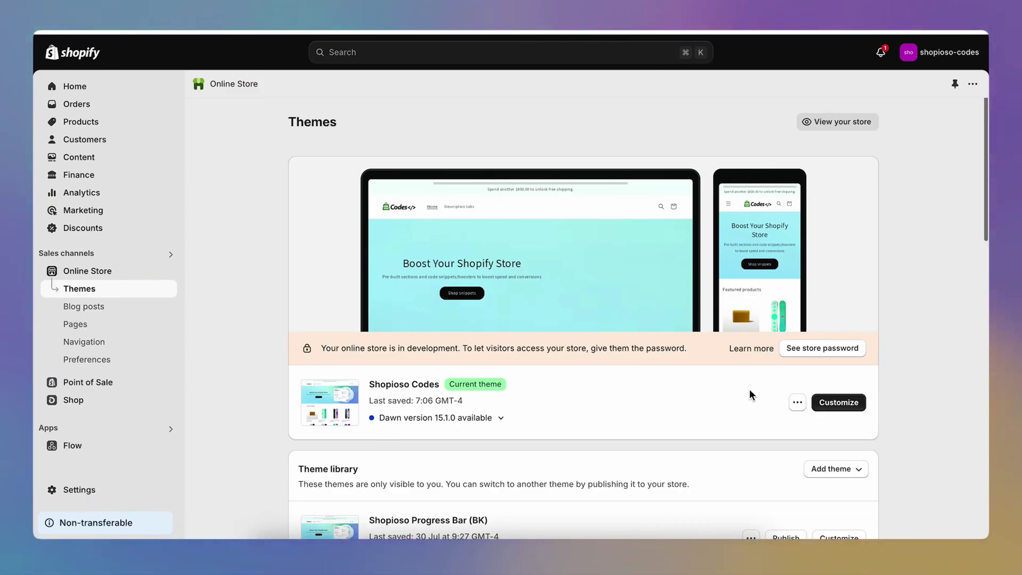
# Customize the live Shopioso Codes theme and expand the Shopioso progress bar group in its theme settings.
pyautogui.click(836, 402)
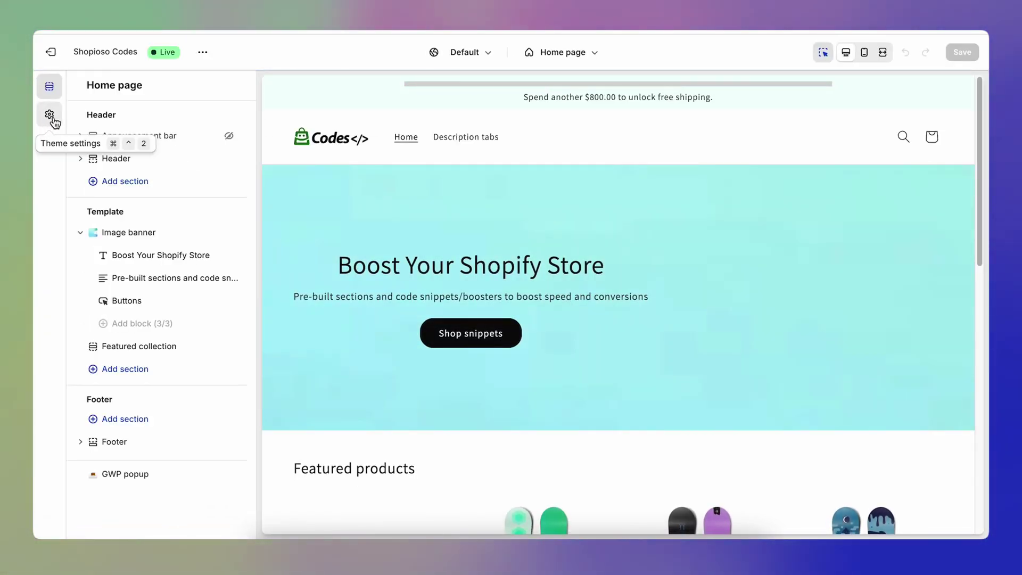
pyautogui.click(48, 116)
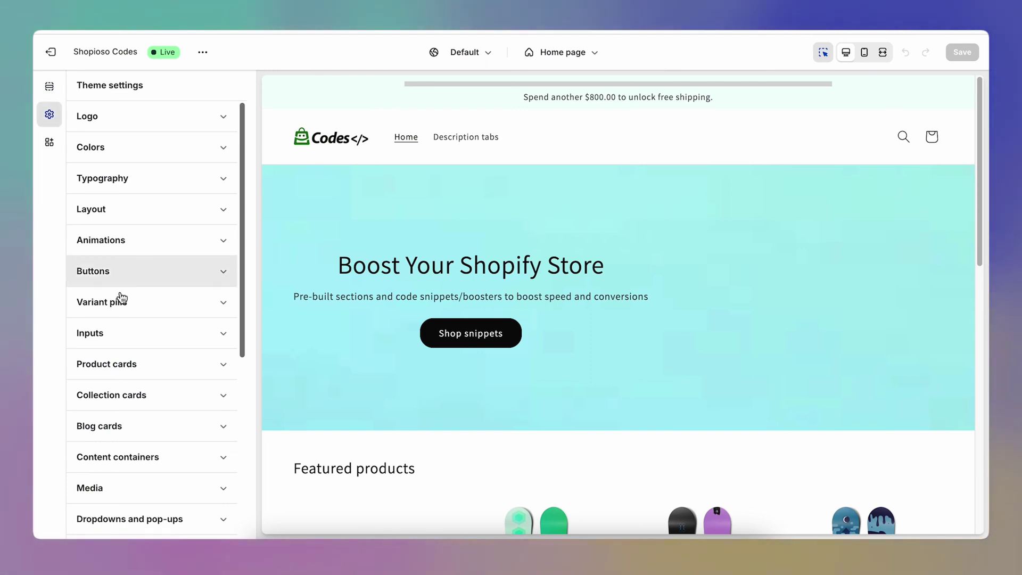
pyautogui.scroll(-5, 152, 305)
pyautogui.scroll(-2, 152, 305)
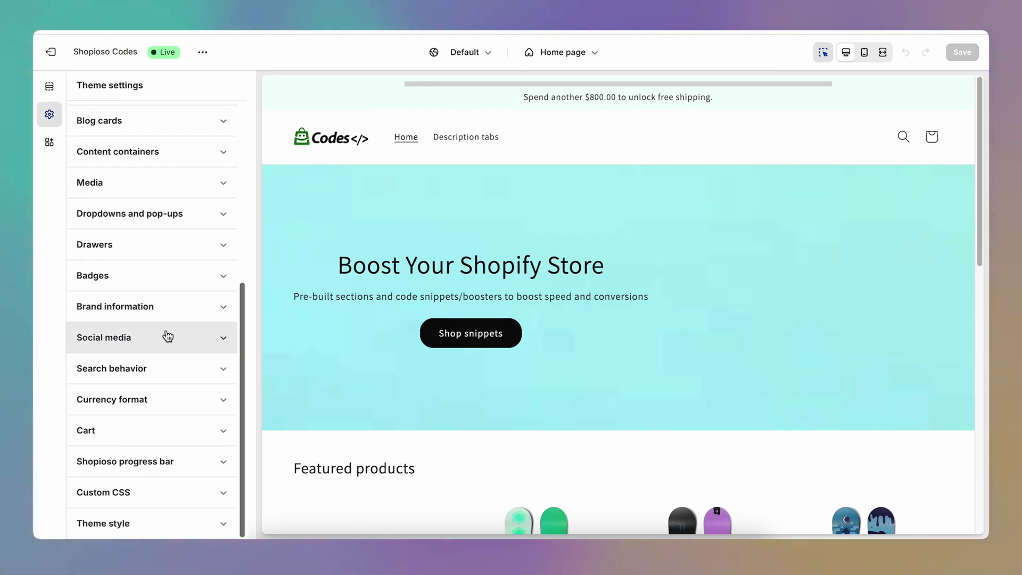
pyautogui.click(161, 462)
pyautogui.scroll(-6, 160, 468)
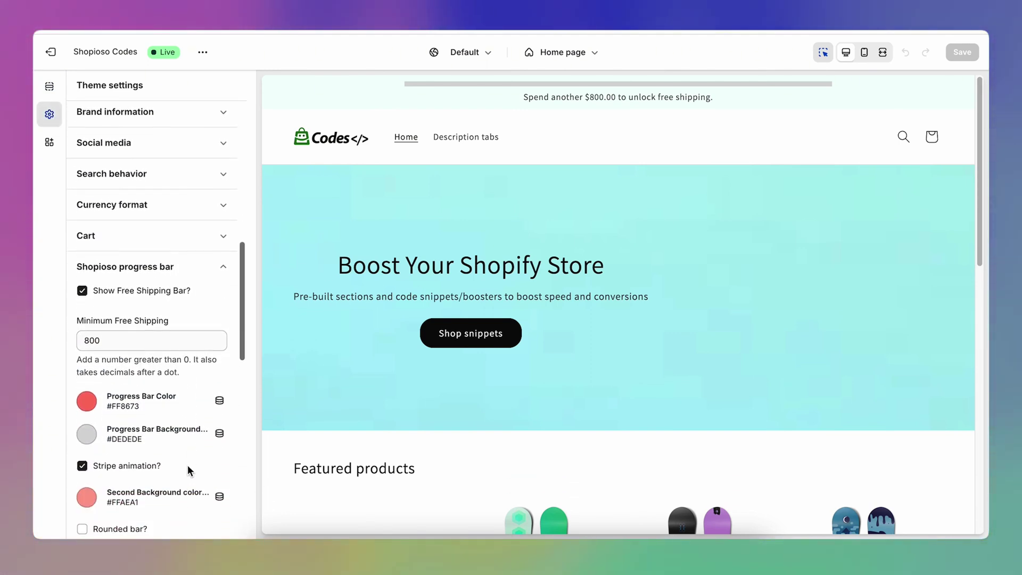
# Set the live theme's Minimum Free Shipping to 200, save, and look at the bar text settings.
pyautogui.scroll(1, 160, 426)
pyautogui.click(86, 316)
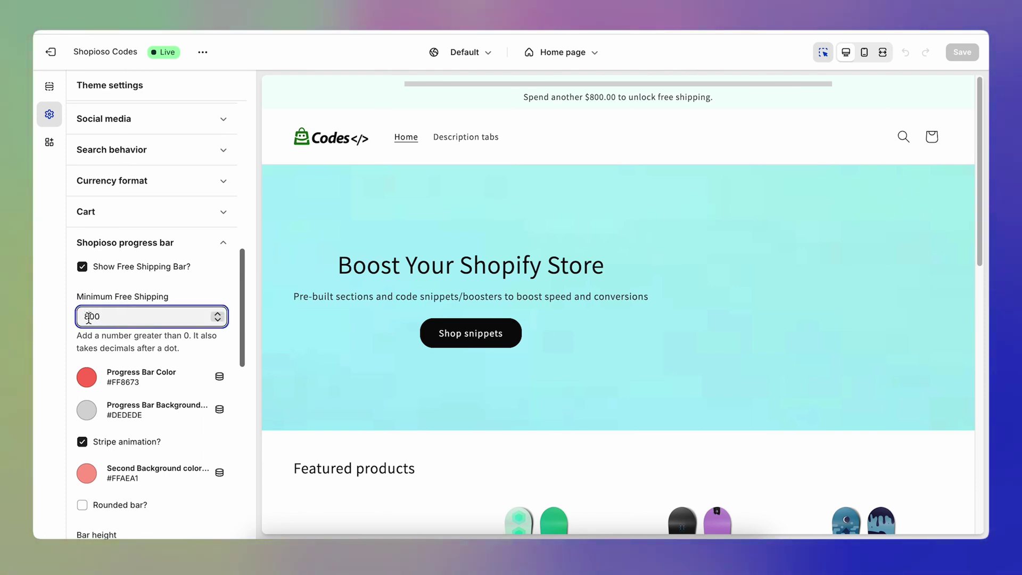
pyautogui.write('2')
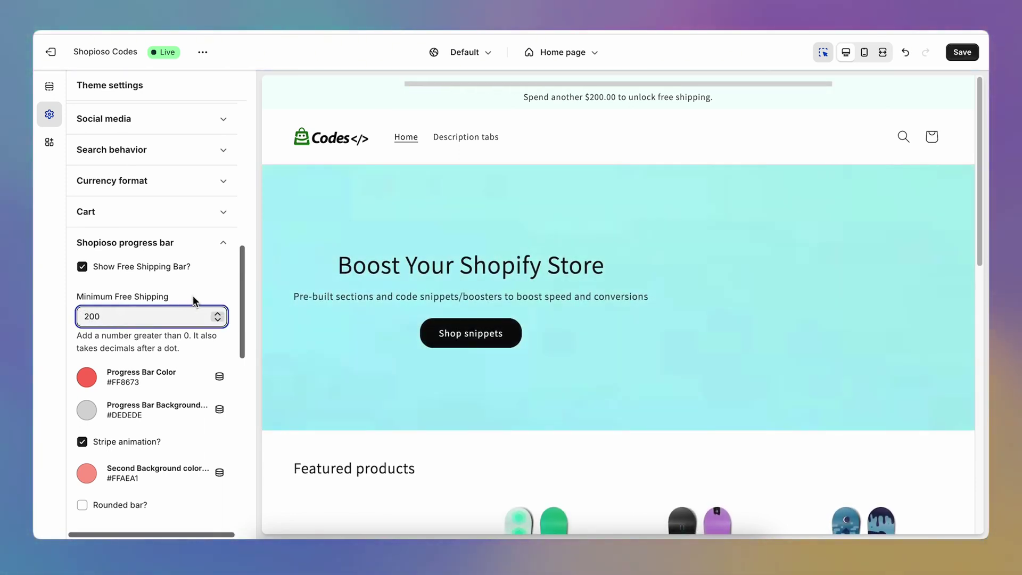
pyautogui.click(964, 53)
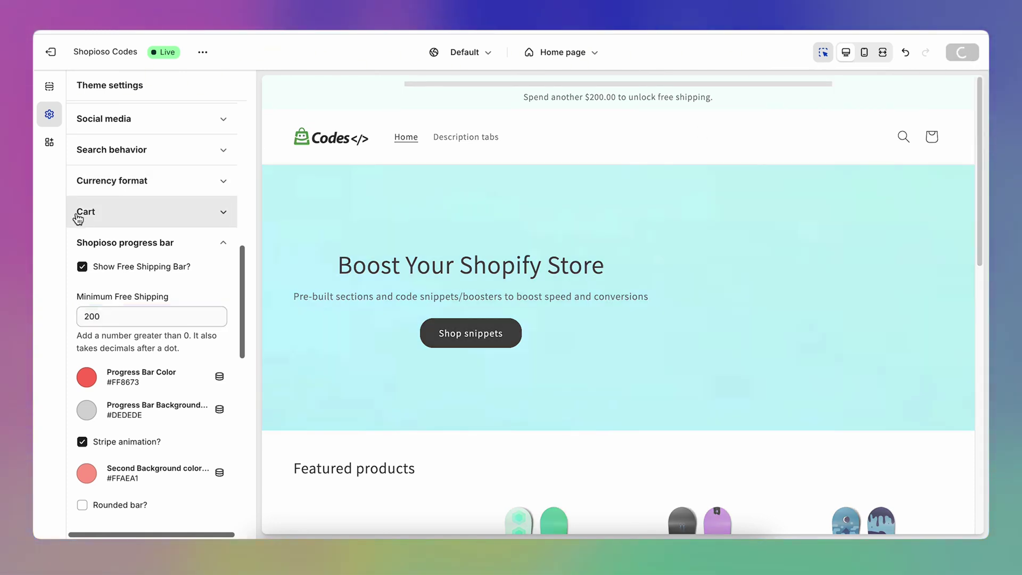
pyautogui.scroll(-10, 187, 268)
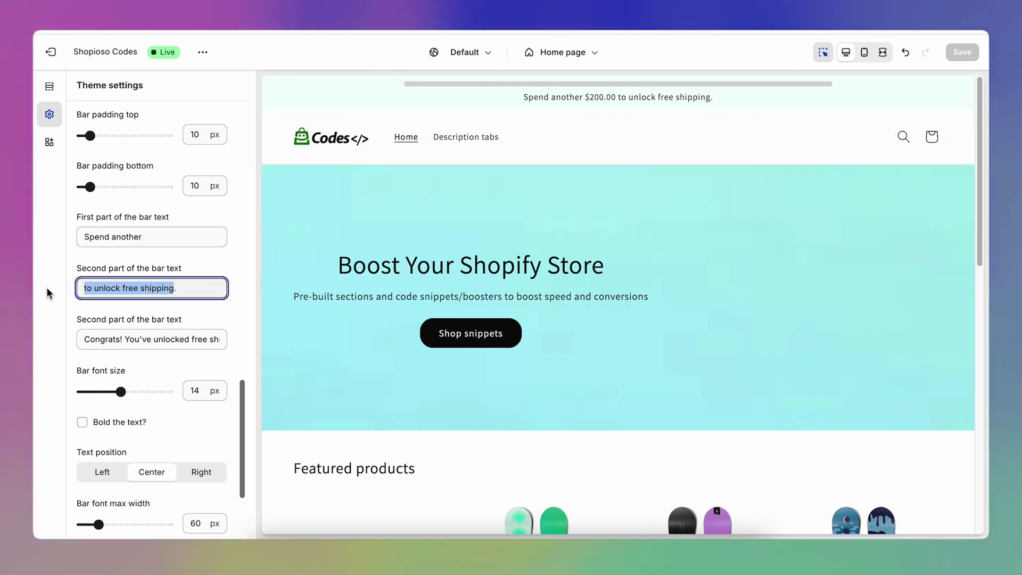
# Change the second part of the bar text to "to get a free Ski Wax Bar." and the success text to "Congrats! You've unlocked a free Ski Wax Bar.!".
pyautogui.write('to get a free Ski Wax Bar')
pyautogui.scroll(-1, 130, 298)
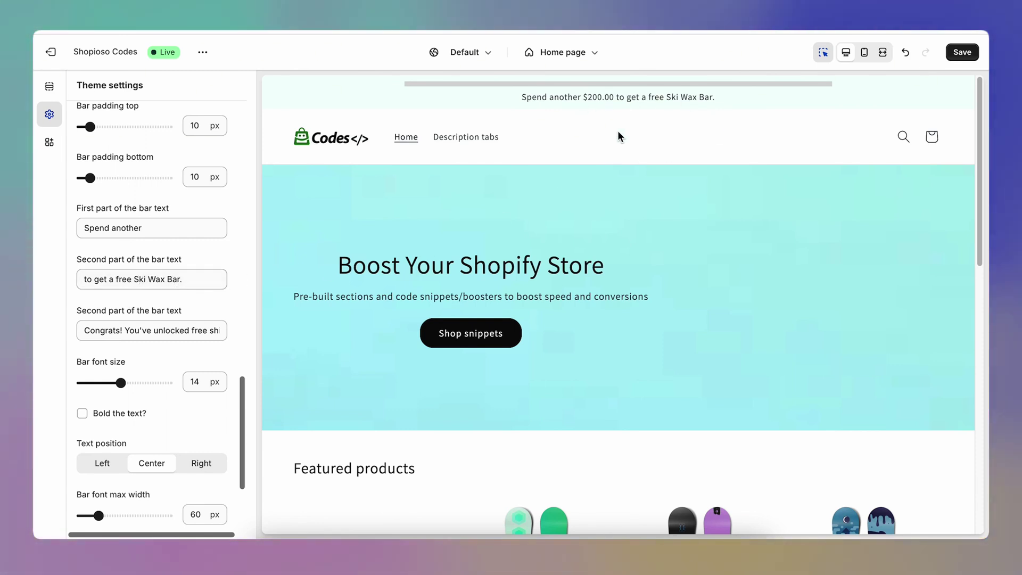
pyautogui.scroll(-3, 235, 242)
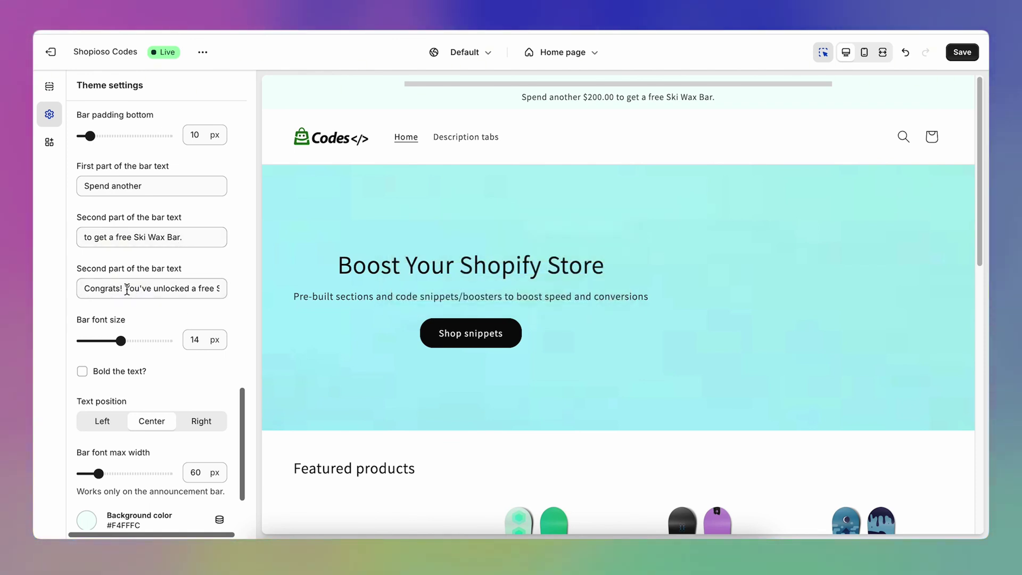
pyautogui.moveTo(165, 290); pyautogui.dragTo(200, 309)
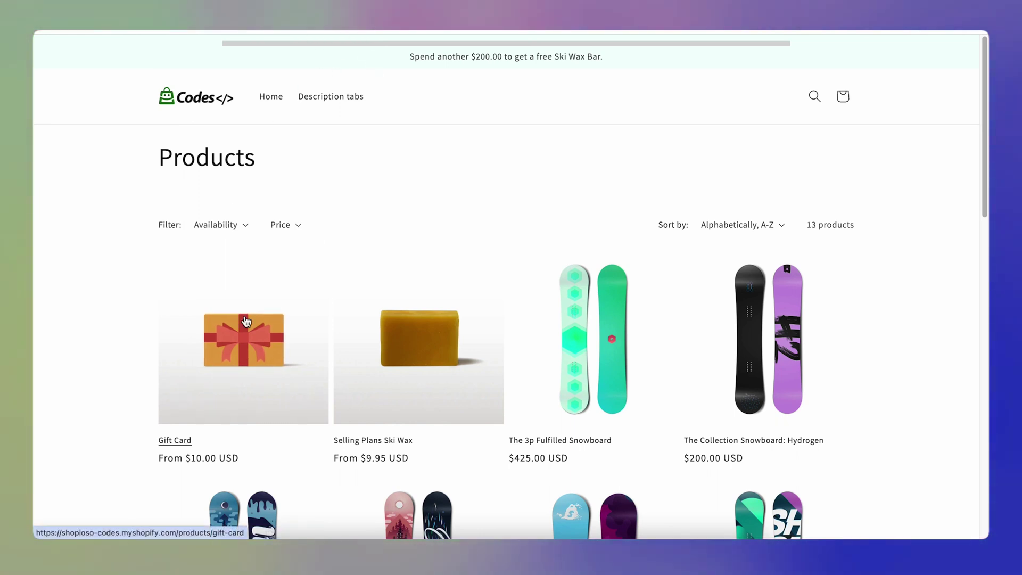
# Add a $50 Gift Card to the cart in the storefront and check the progress bar in the cart drawer.
pyautogui.click(752, 270)
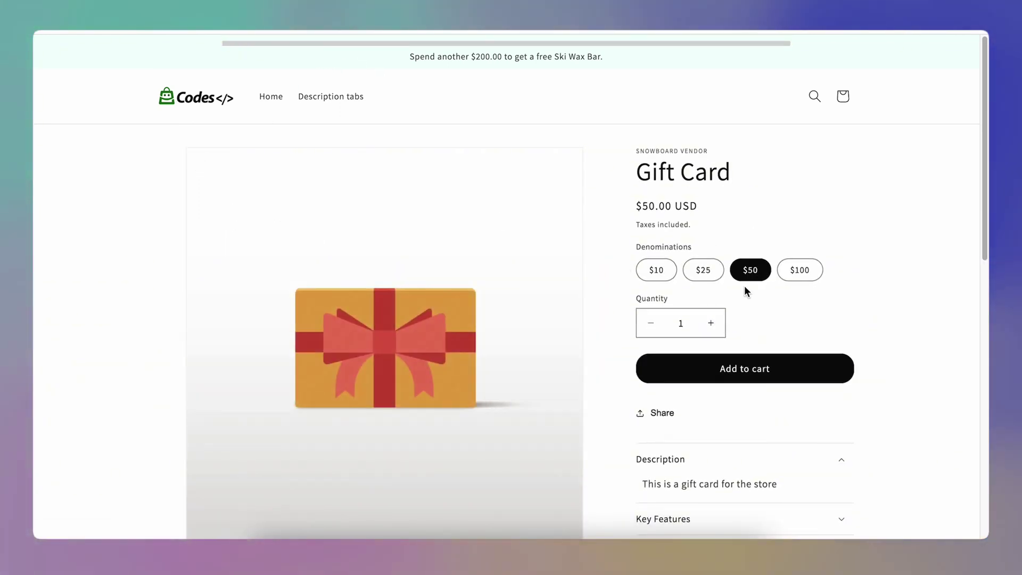
pyautogui.click(740, 379)
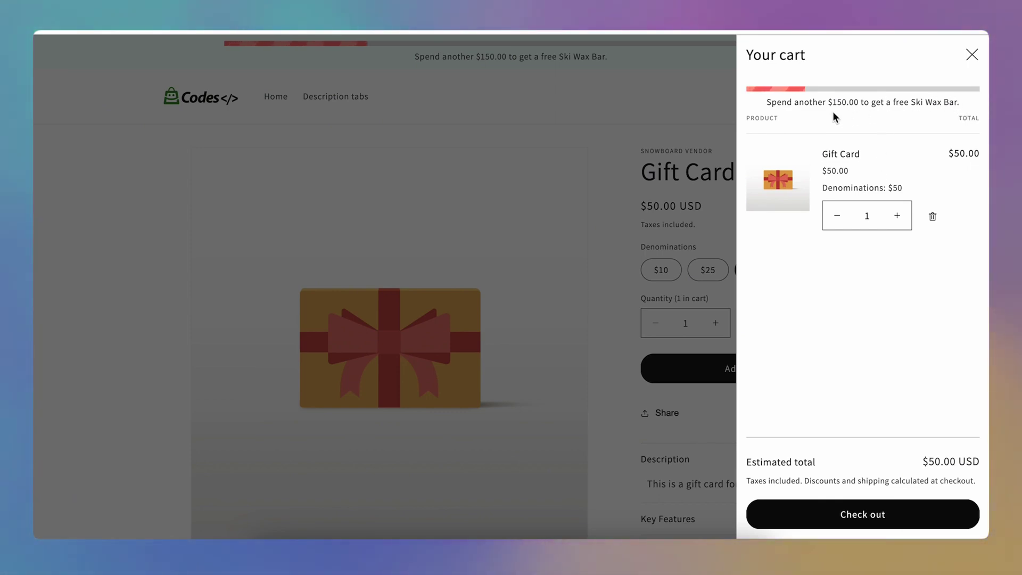
pyautogui.click(692, 149)
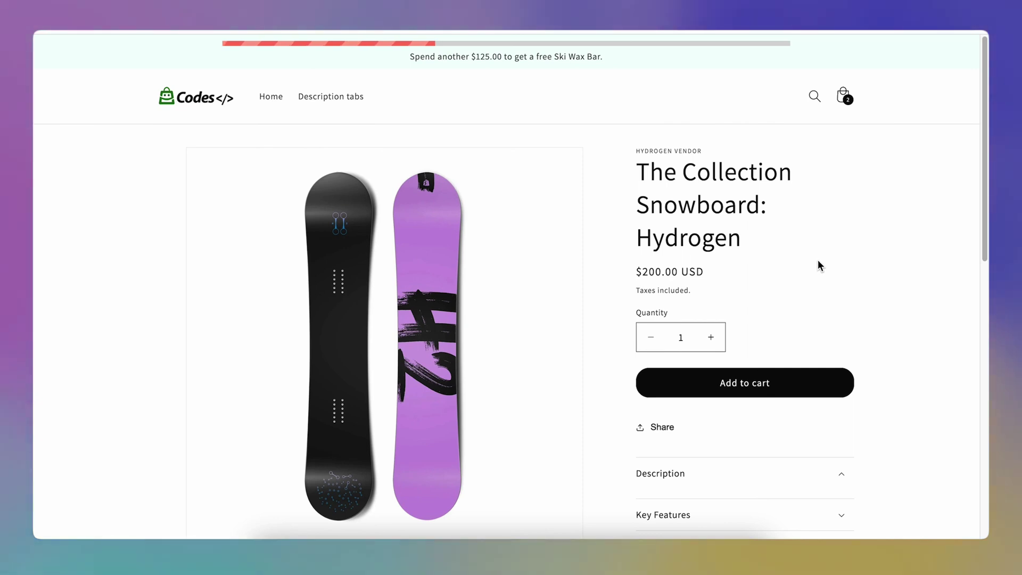
# Add The Collection Snowboard: Hydrogen to the cart, redeem the free Selling Plans Ski Wax gift and review the cart page.
pyautogui.scroll(-1, 812, 260)
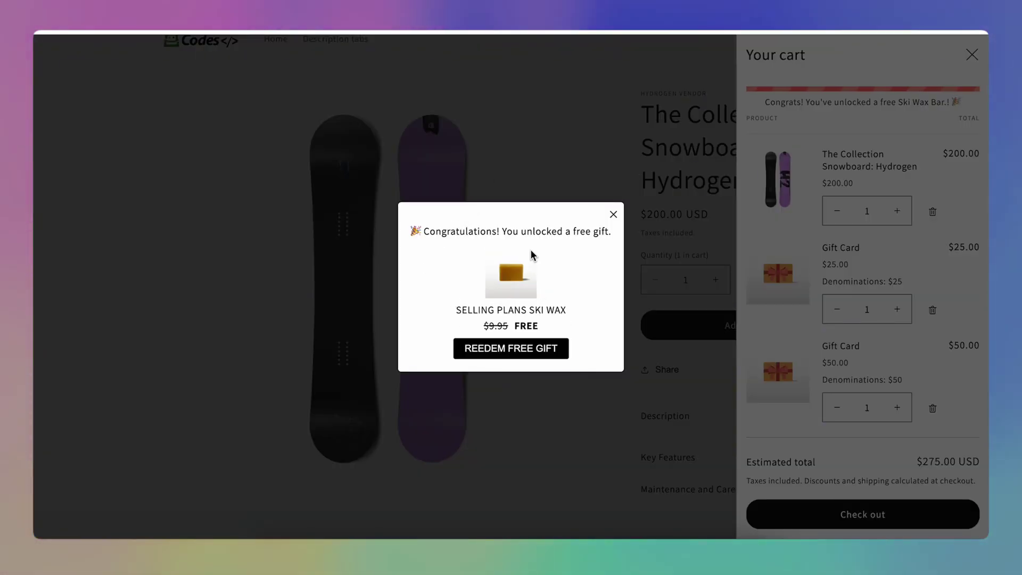
pyautogui.click(507, 348)
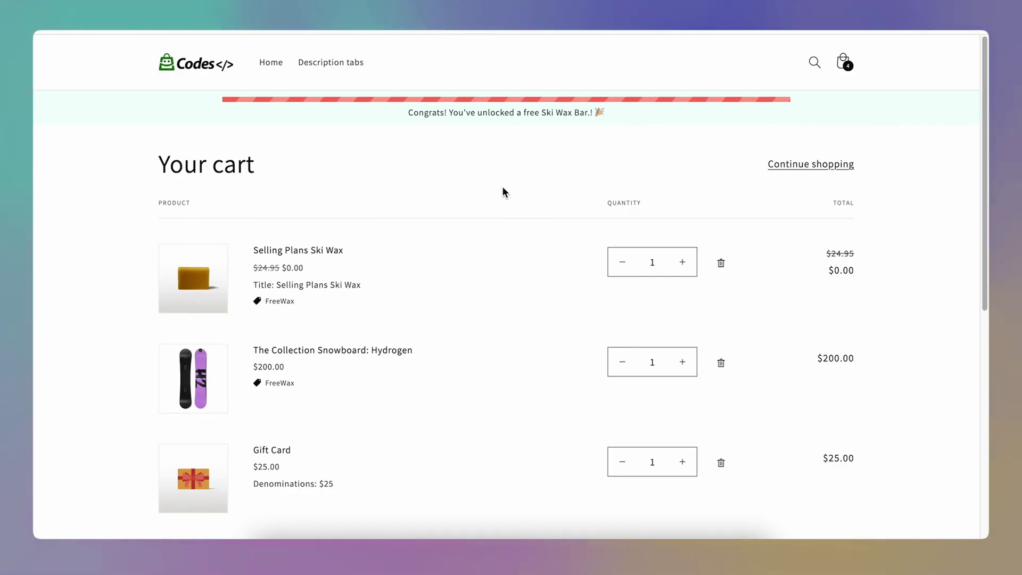
pyautogui.scroll(-4, 797, 428)
pyautogui.click(744, 479)
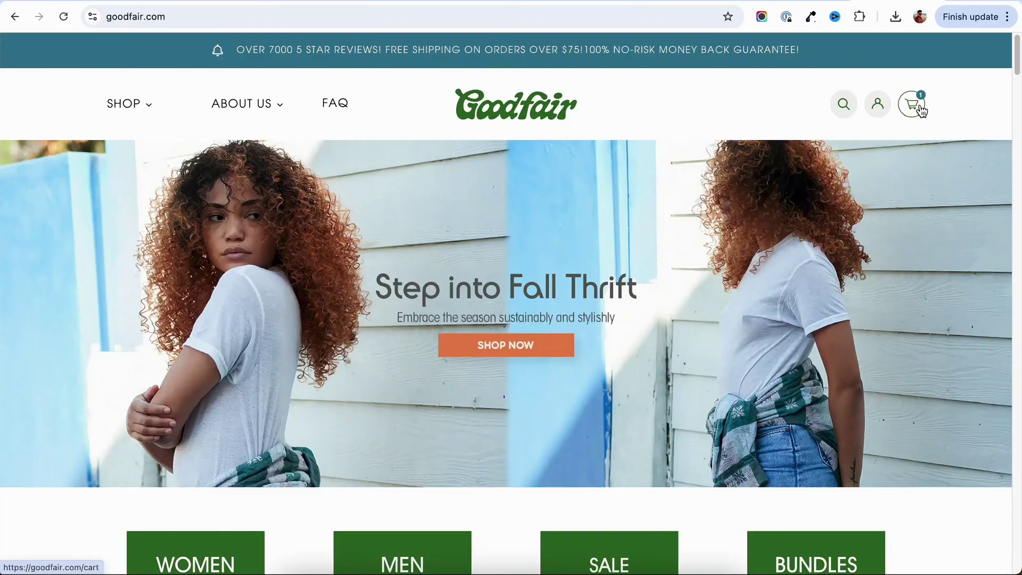
# Open the cart in the Goodfair store and raise the quantity of the preloved printed T-shirts set to 3.
pyautogui.click(913, 103)
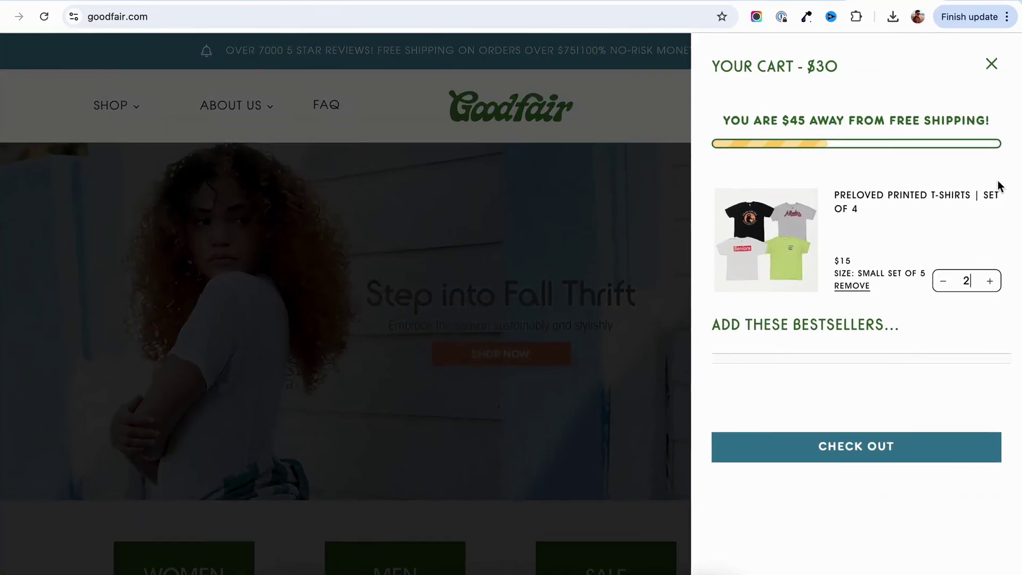
pyautogui.click(990, 283)
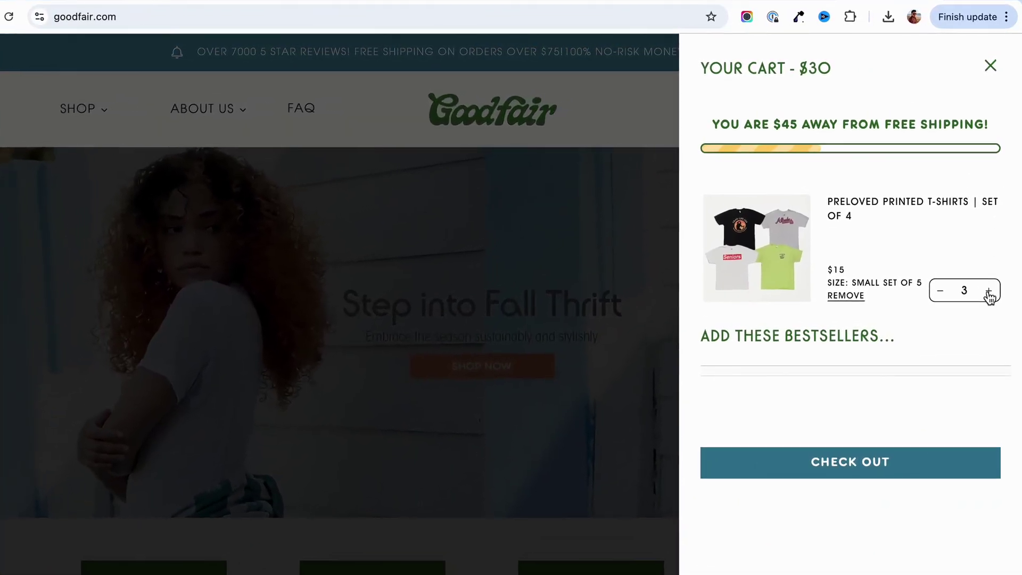